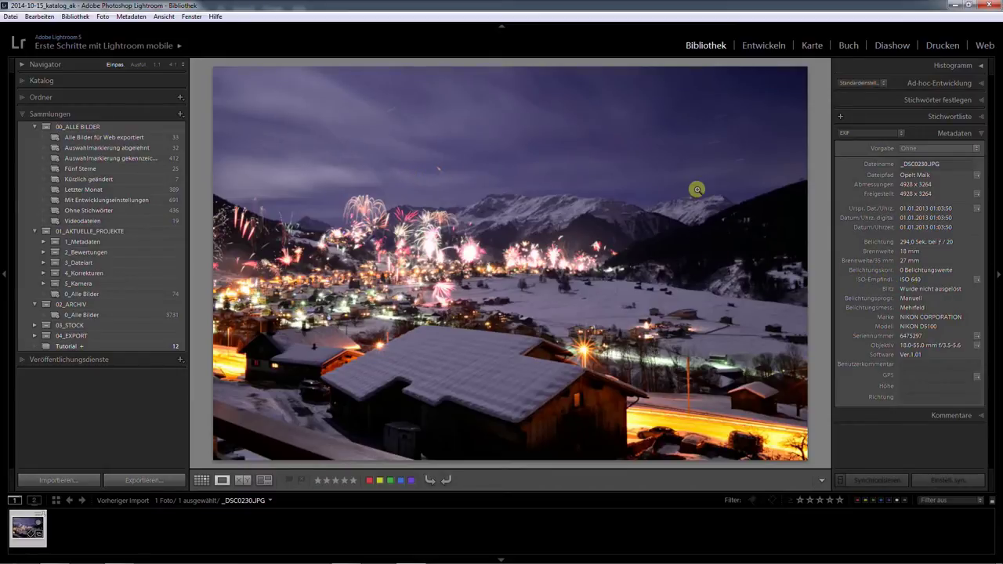
Inspect the sky, village and fireworks at 1:1, then return to the whole-photo view.
left_click(550, 138)
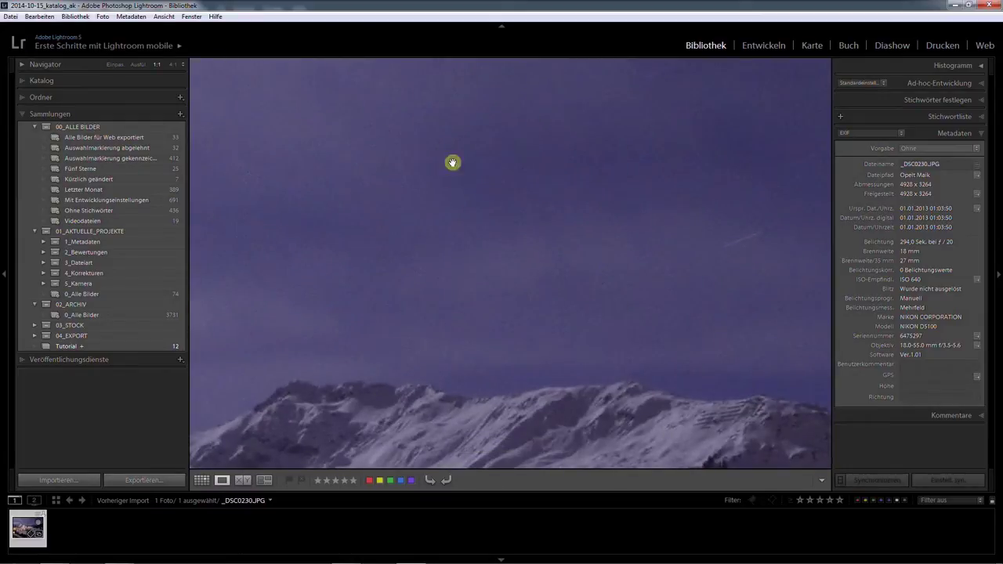
left_click_drag(721, 126, 486, 250)
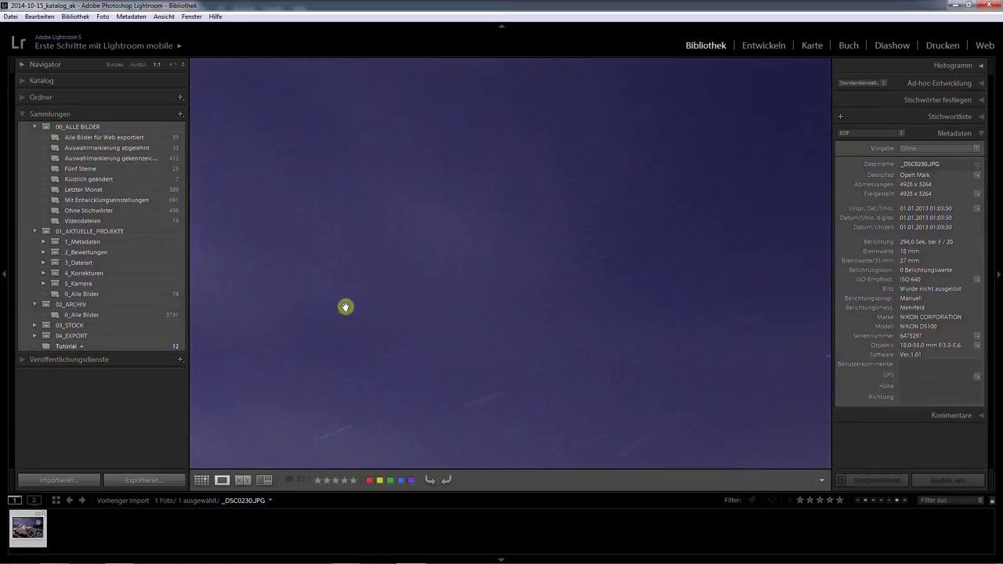
left_click(579, 270)
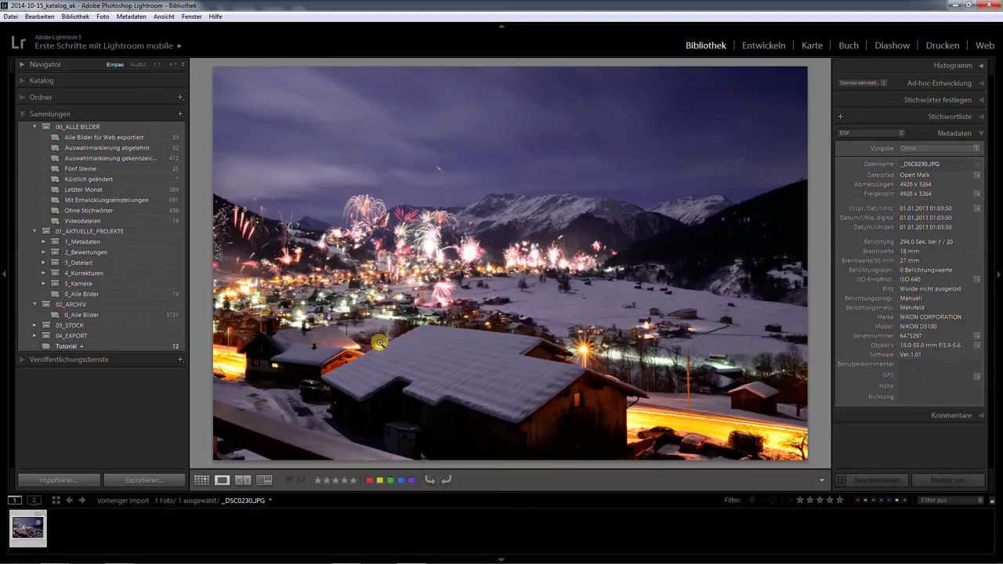
left_click(319, 307)
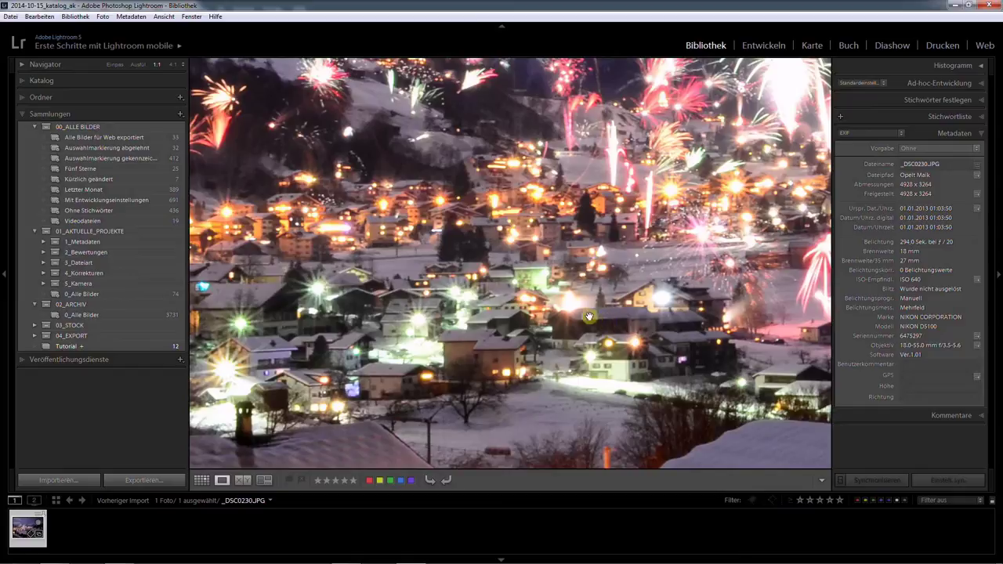
left_click(476, 213)
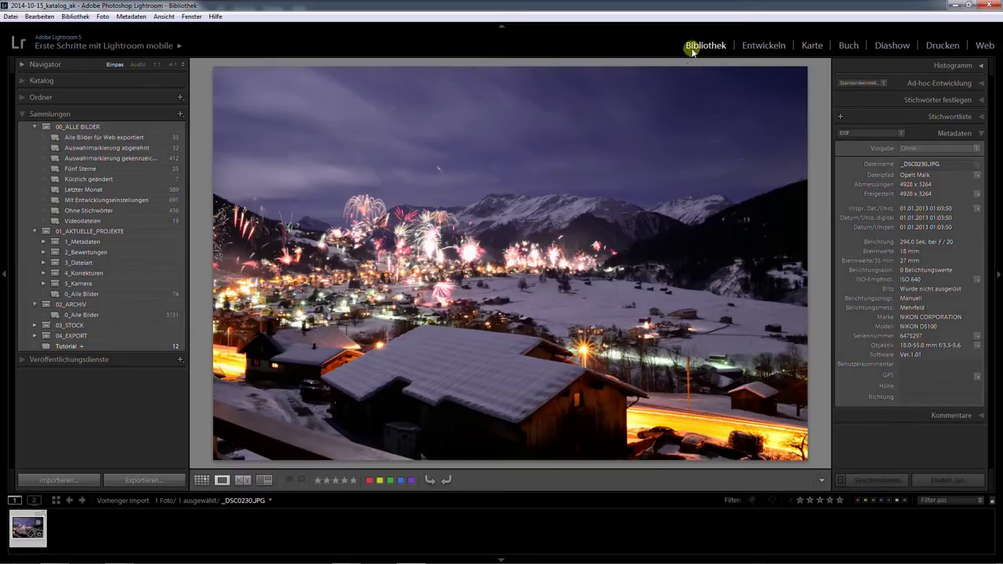
Switch to the Develop module (Entwickeln) and fold away the HSL panel.
left_click(764, 47)
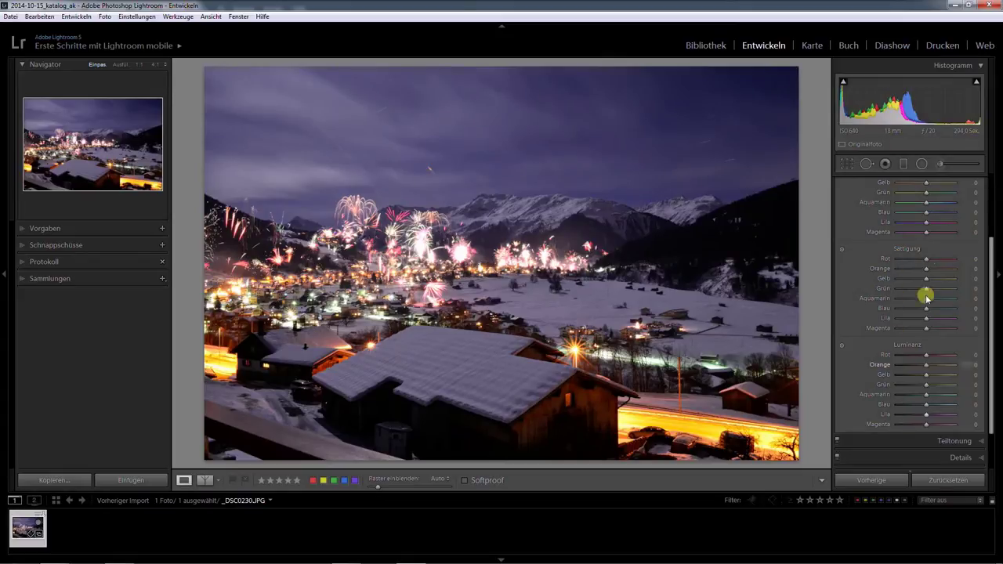
left_click_drag(990, 269, 987, 197)
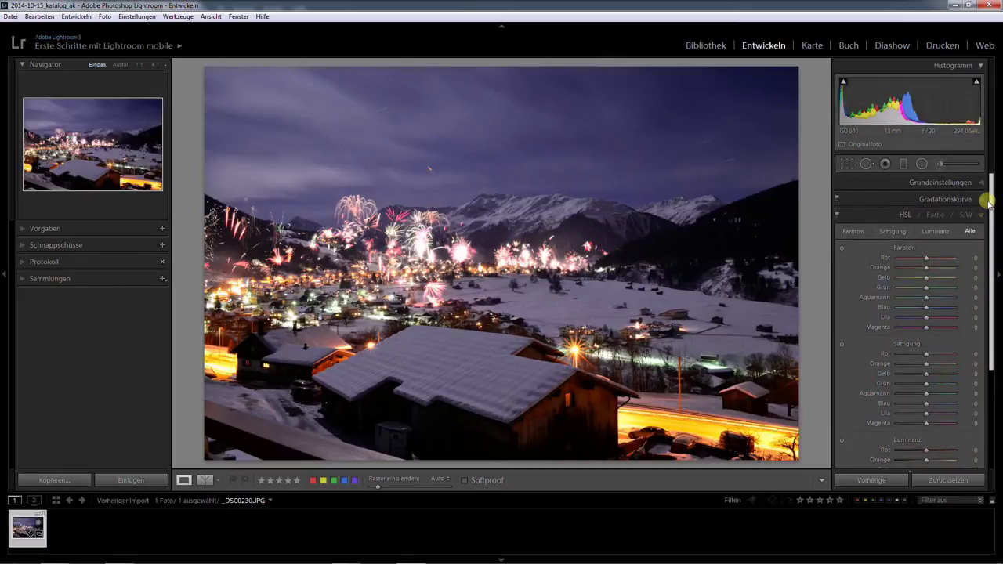
left_click(980, 216)
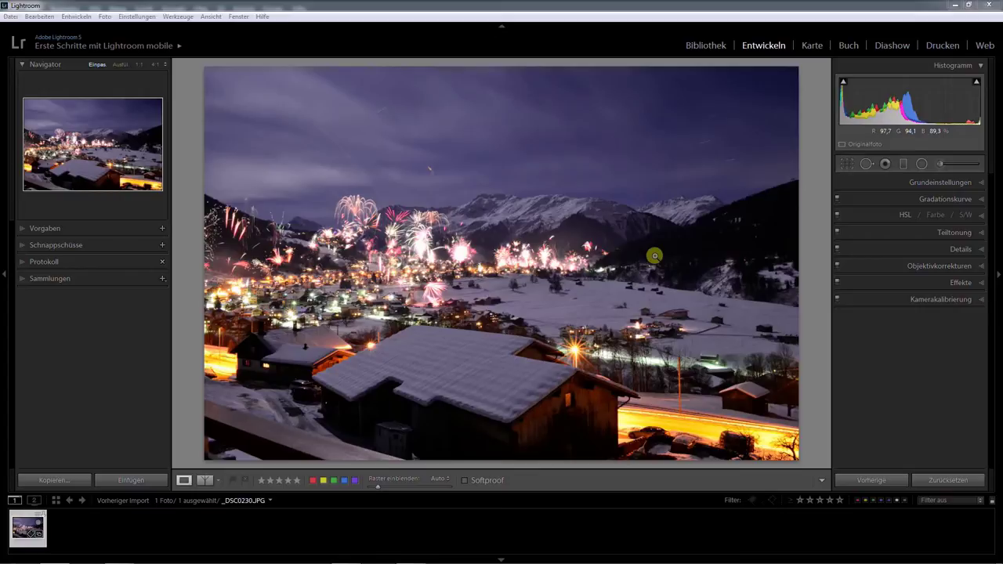
Make a first crop attempt, pulling the bottom-right corner and right edge inward.
left_click(849, 164)
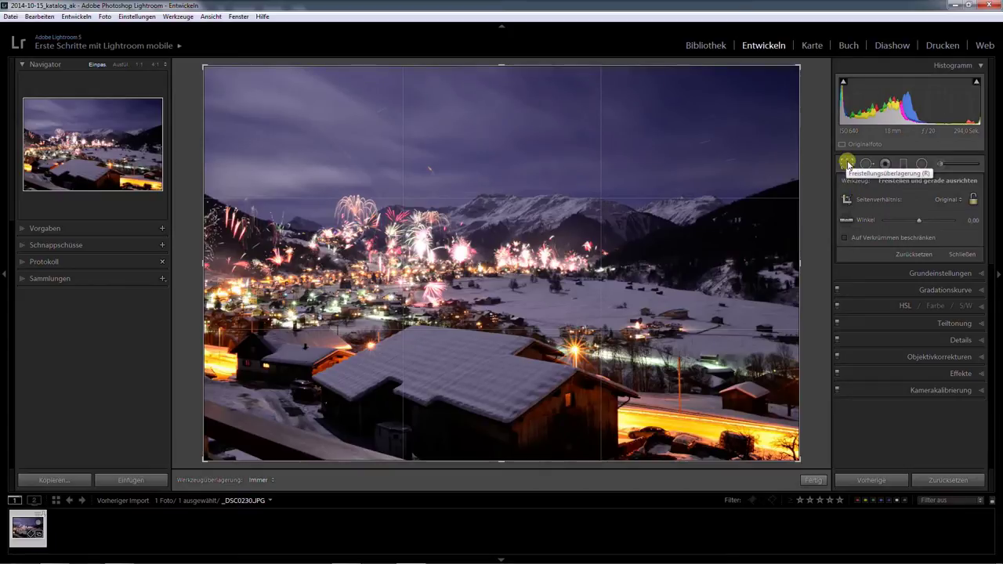
left_click(848, 164)
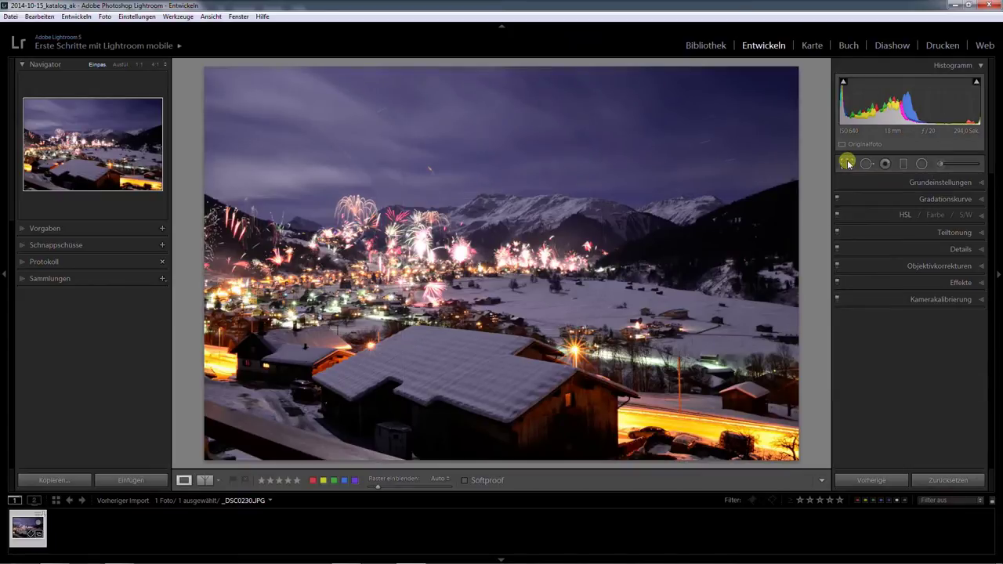
left_click(848, 164)
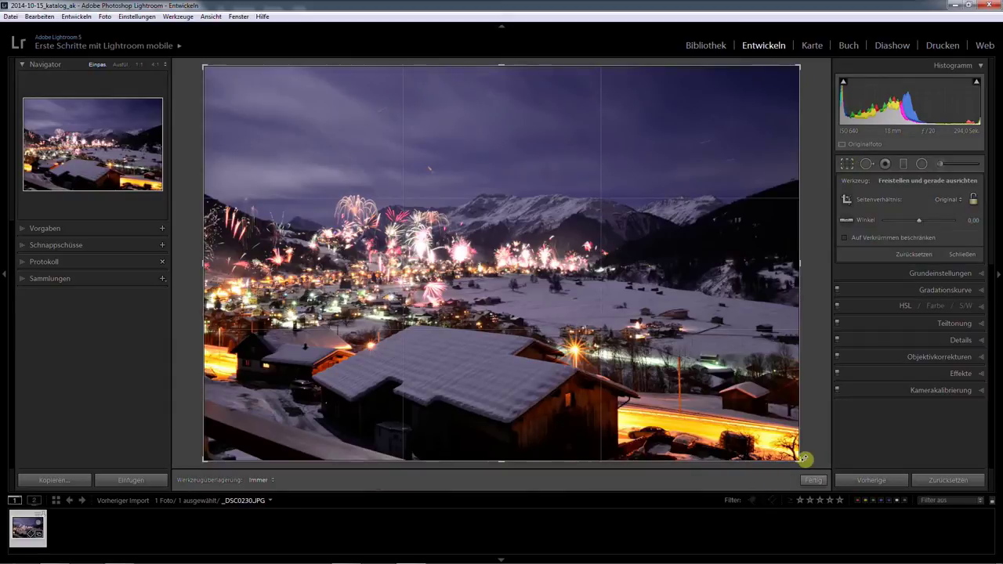
left_click_drag(800, 461, 739, 409)
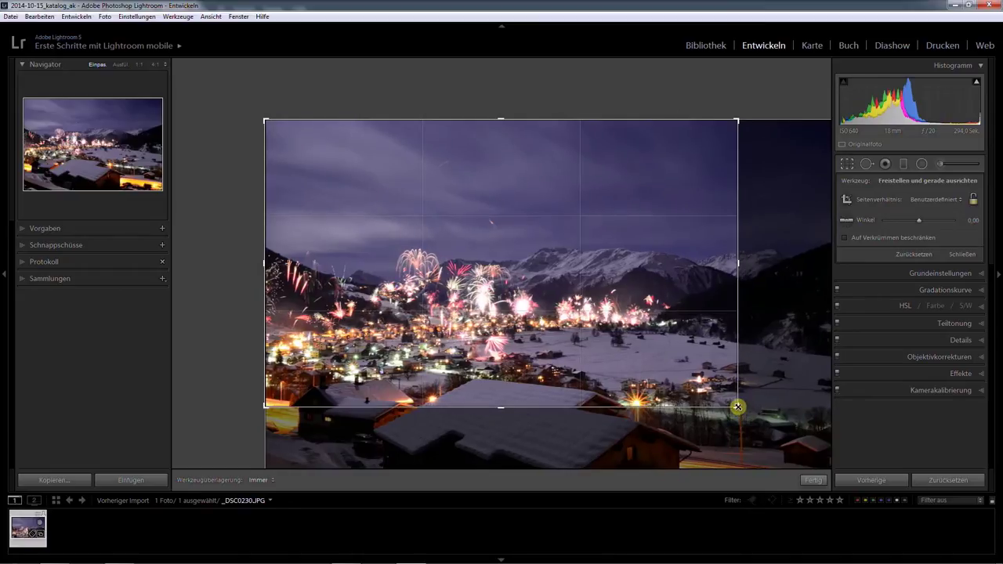
mouse_move(740, 264)
left_mouse_down()
mouse_move(719, 264)
mouse_move(751, 261)
left_mouse_up()
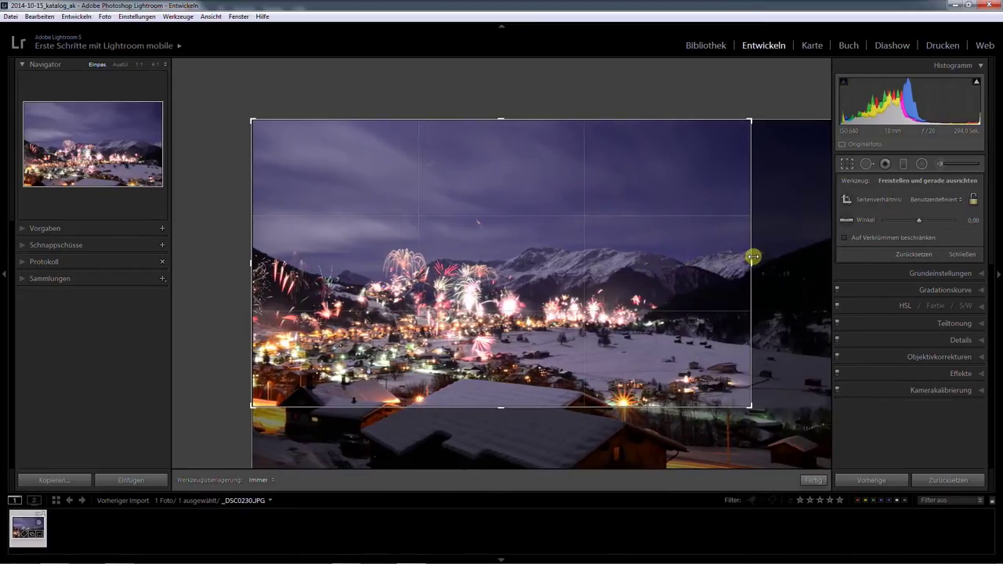
left_click(973, 199)
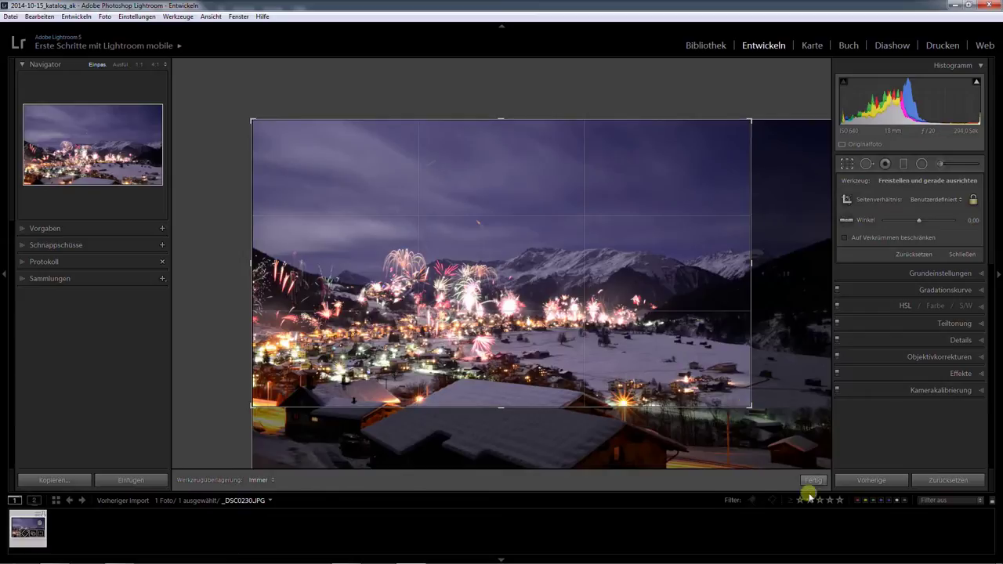
Reset the crop, lock the original aspect ratio, and tighten the corners around the fireworks.
left_click(948, 480)
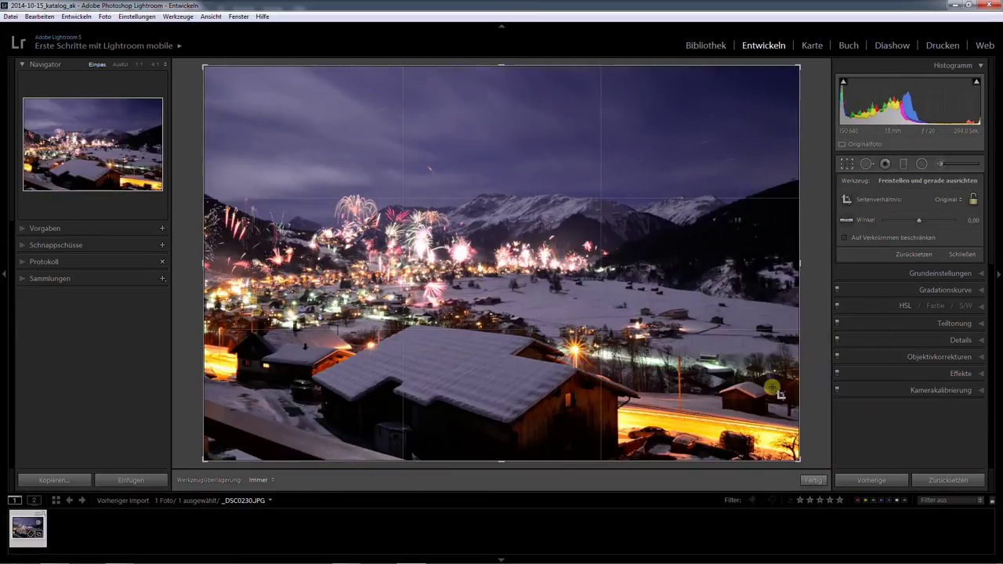
left_click(971, 199)
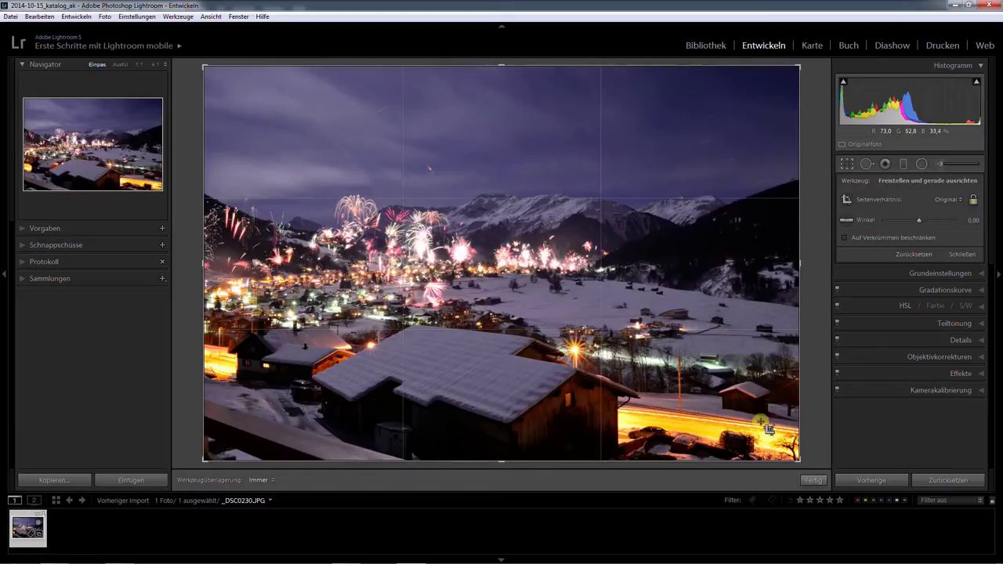
left_click_drag(798, 460, 715, 410)
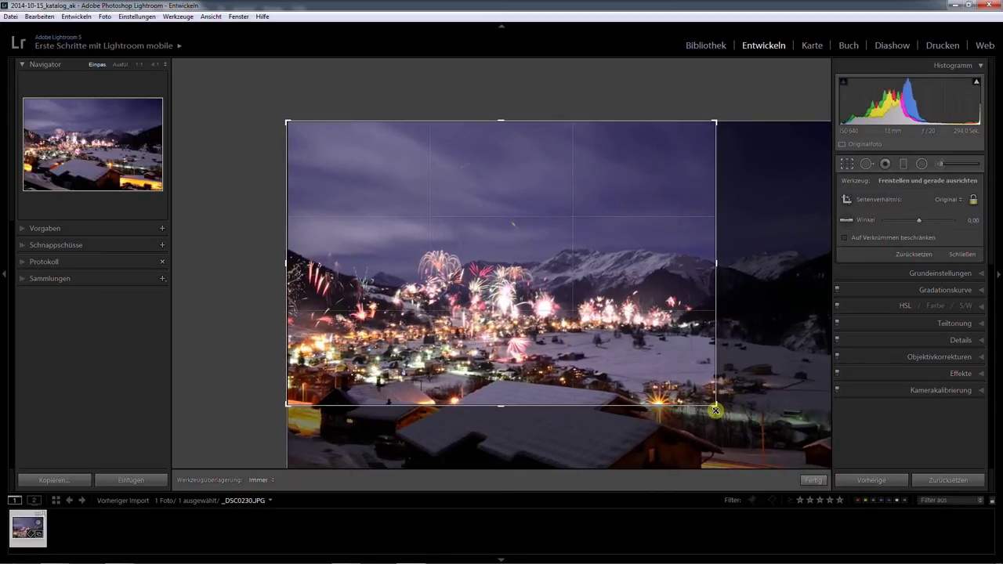
left_click_drag(716, 124, 699, 134)
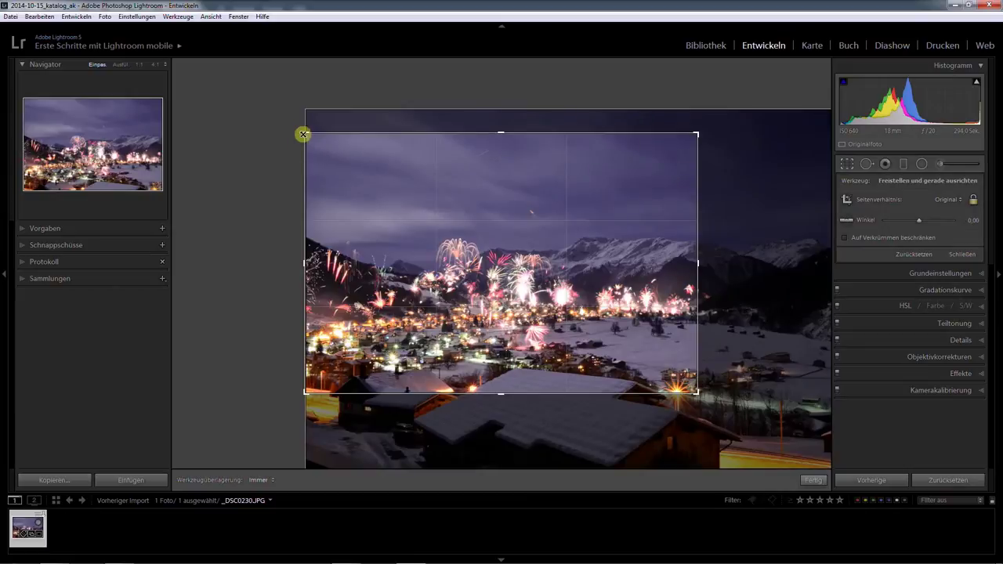
left_click_drag(307, 134, 312, 139)
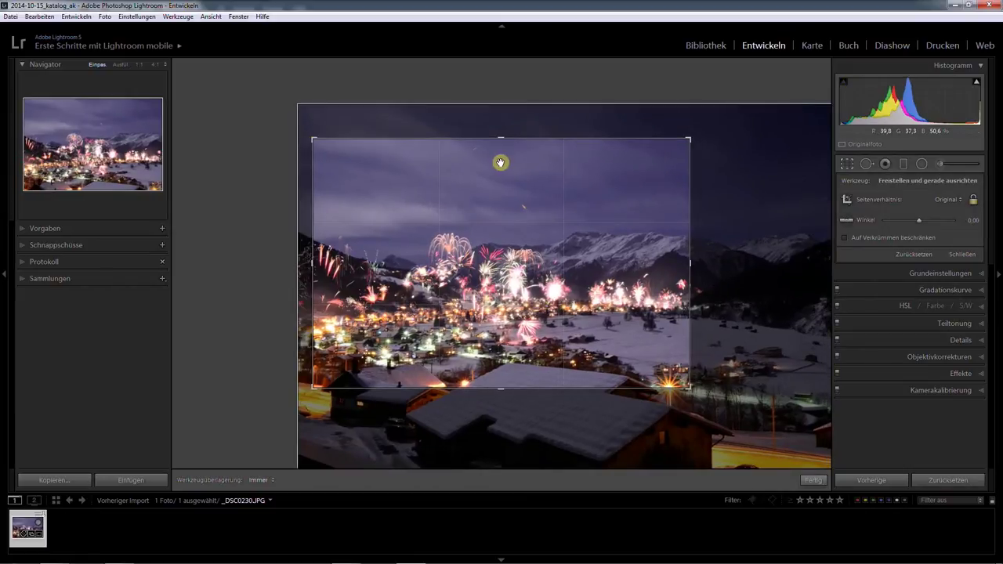
key("Return")
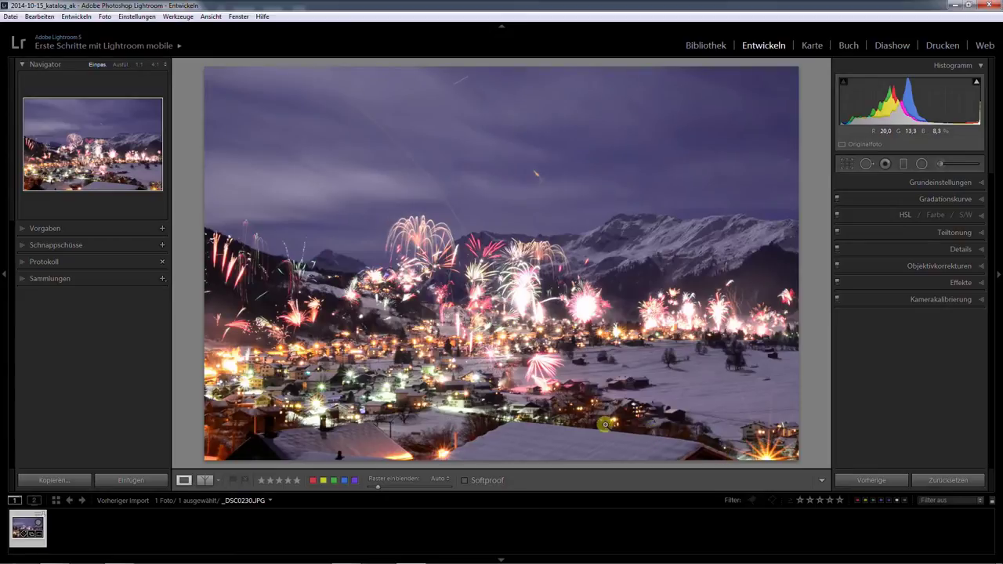
Recrop into a wide strip, raising the bottom above the roofs and lowering the top.
left_click(847, 164)
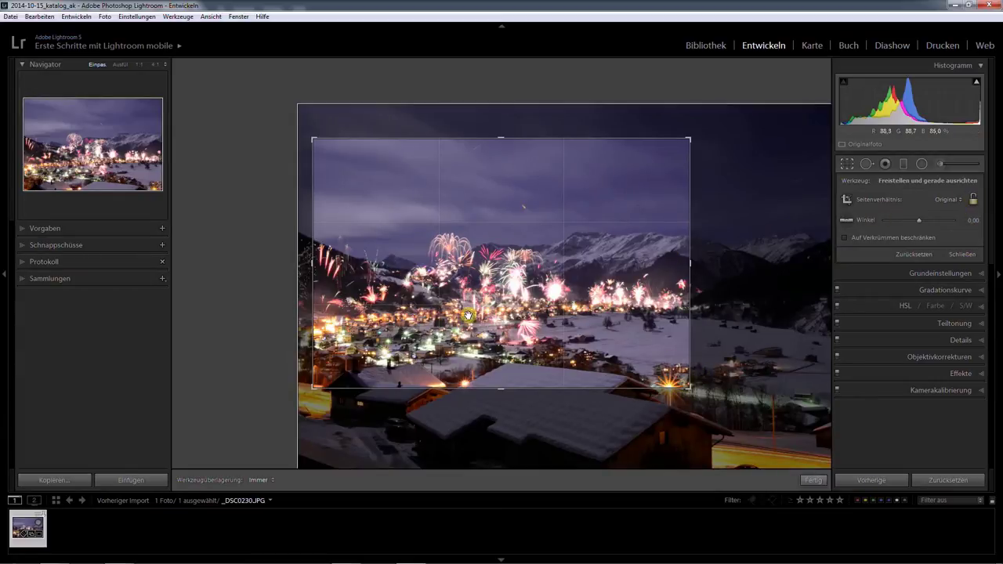
left_click_drag(501, 389, 501, 374)
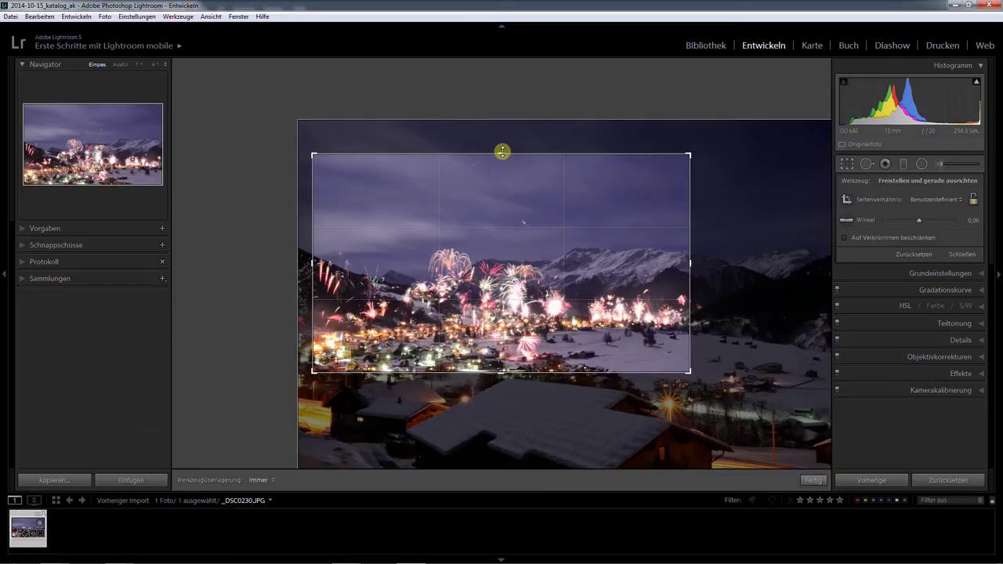
left_click_drag(503, 152, 499, 178)
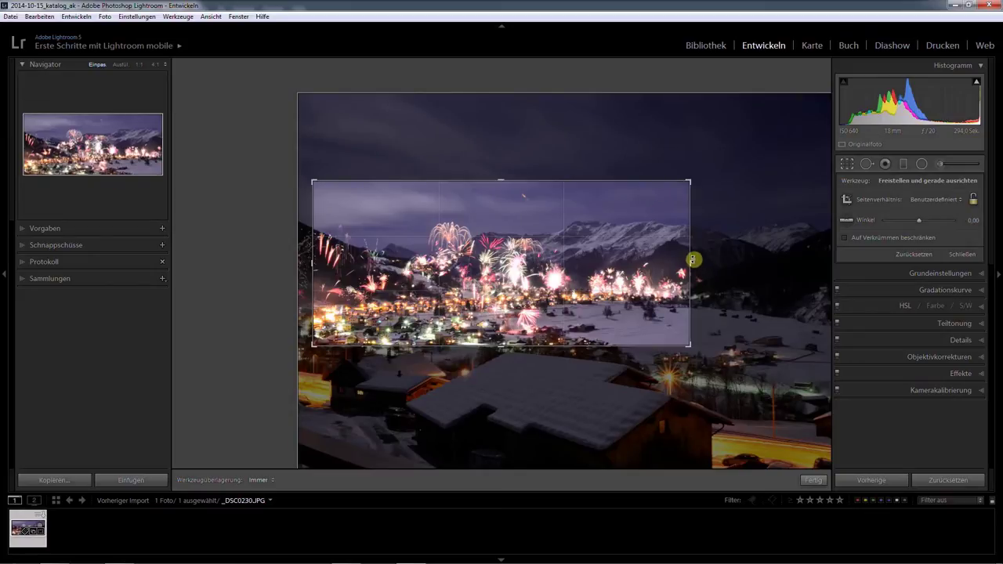
left_click_drag(692, 266, 689, 266)
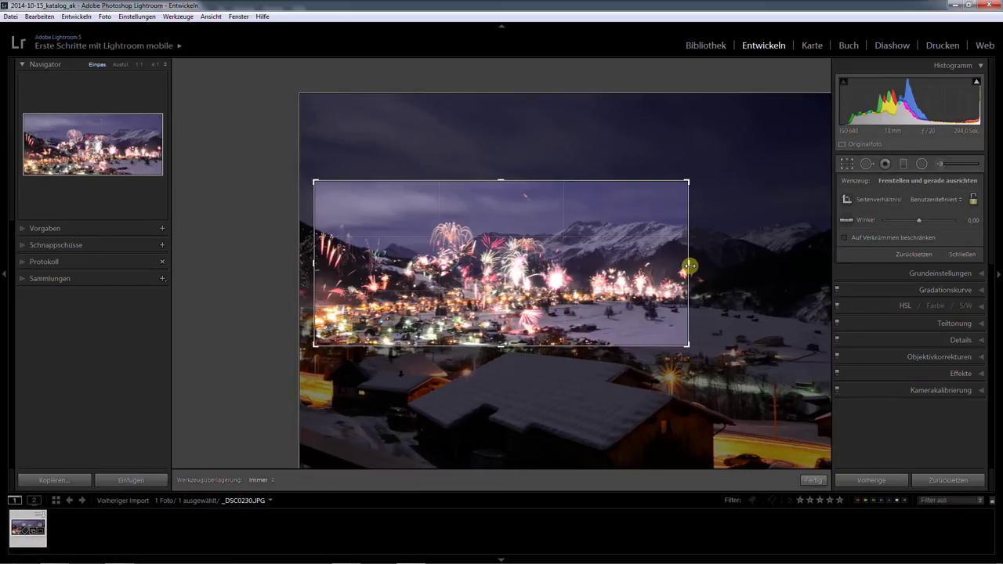
left_click_drag(307, 263, 312, 263)
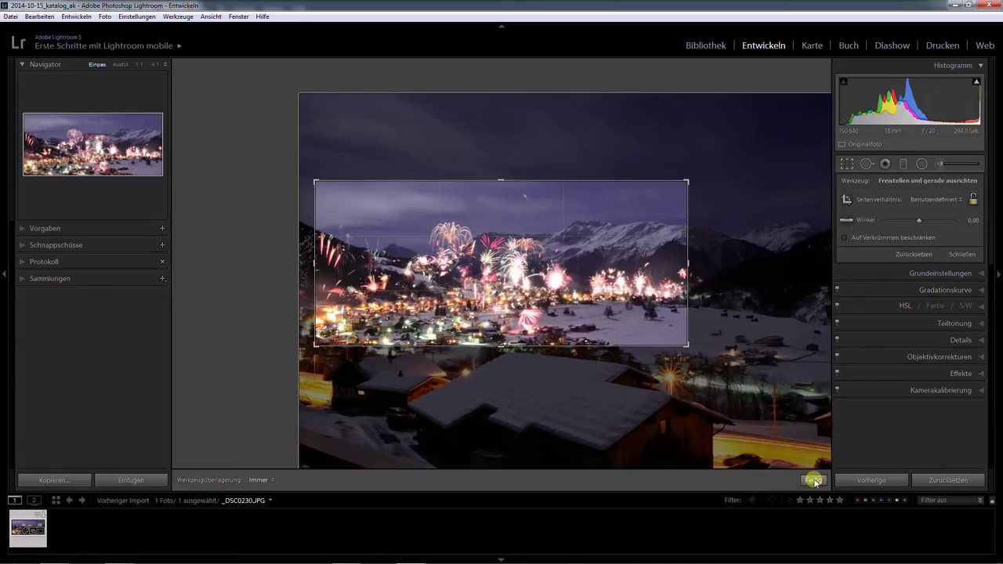
left_click(809, 479)
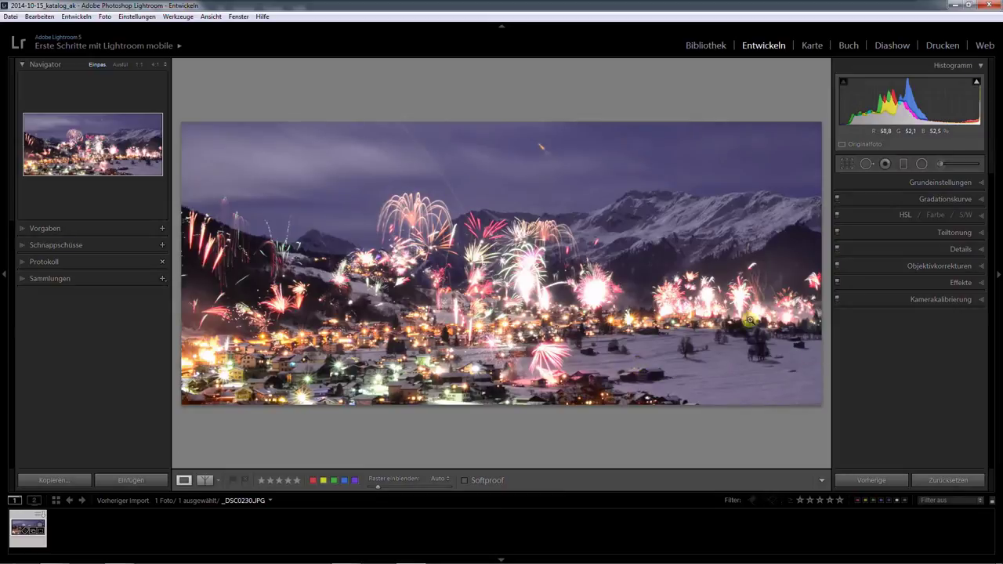
left_click(847, 164)
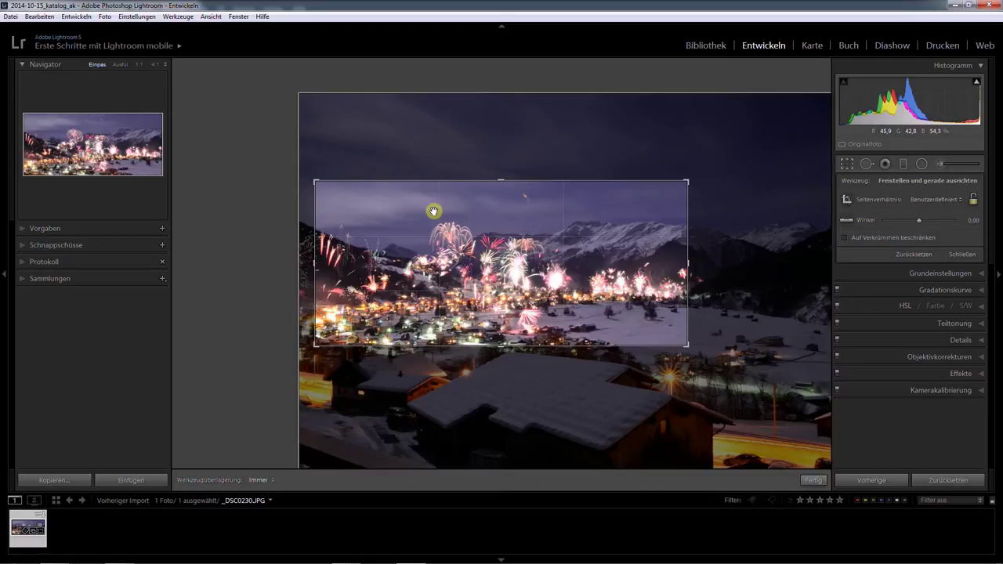
left_click(813, 480)
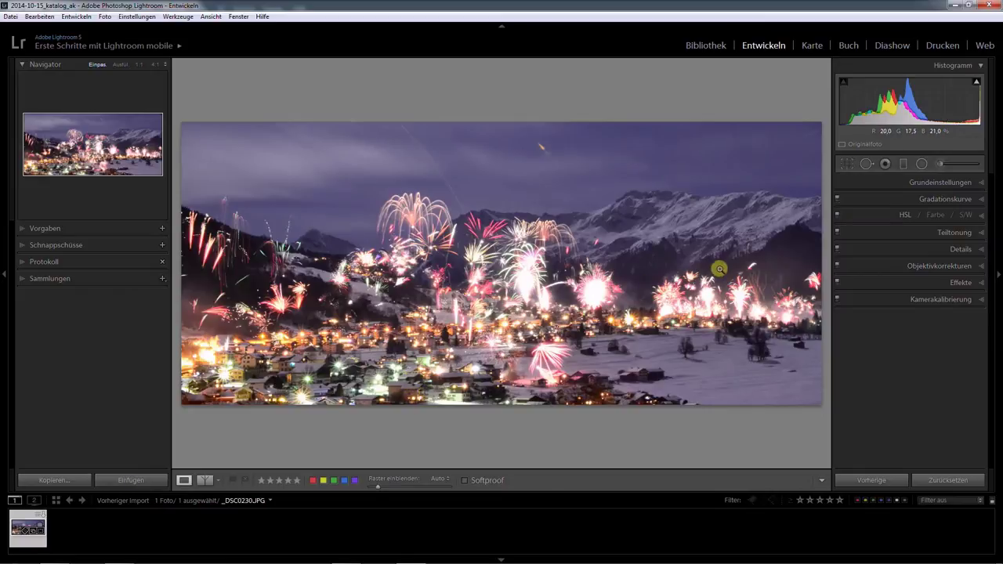
Rotate the panorama slightly with Crop & Straighten to level it.
left_click(847, 165)
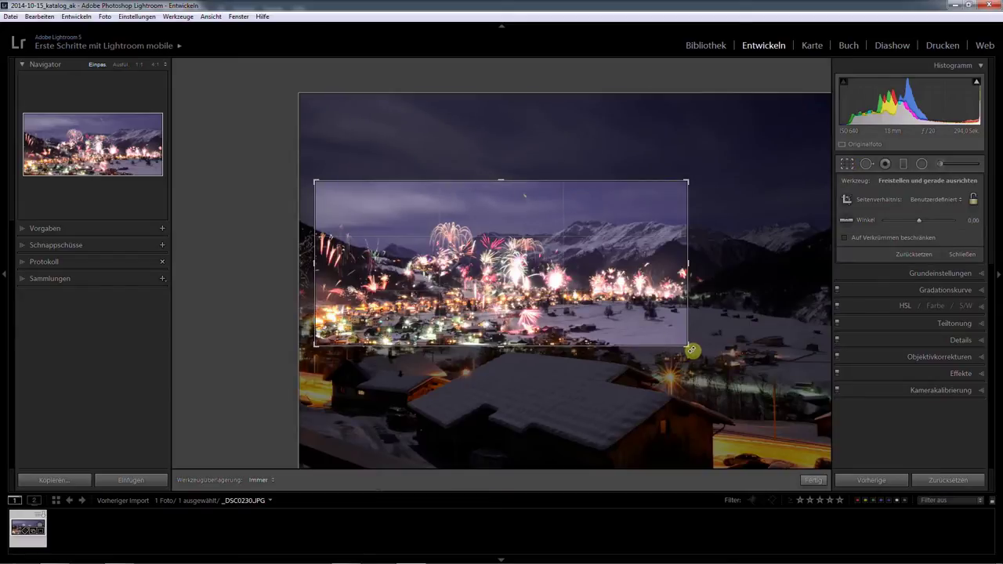
left_click_drag(693, 351, 688, 352)
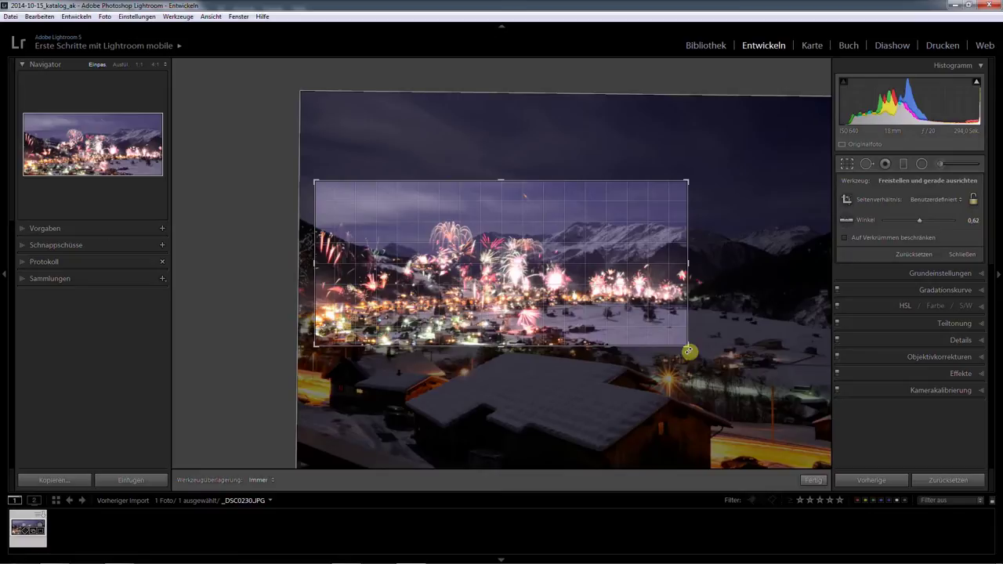
left_click(813, 479)
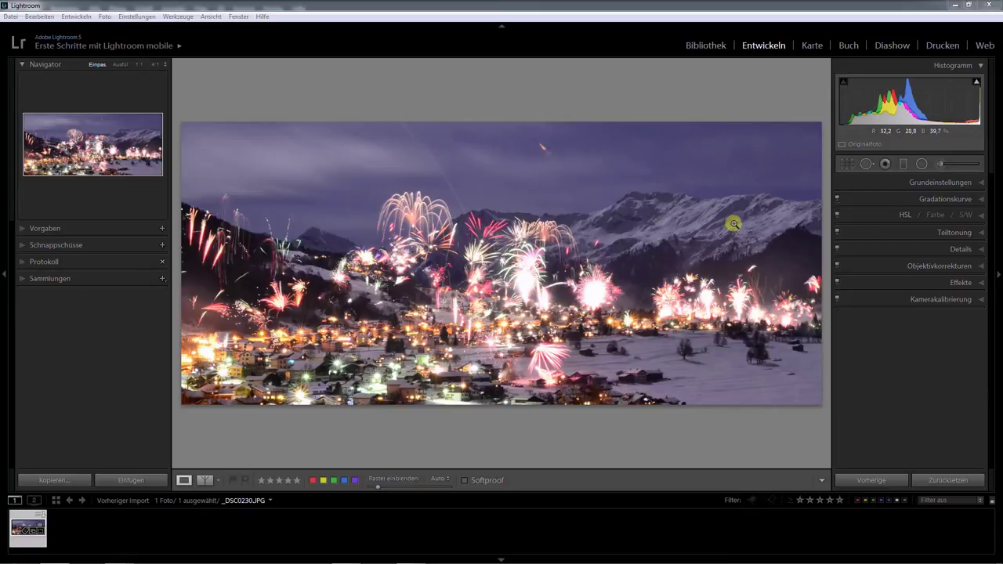
Open Grundeinstellungen and lower Lichter (highlights) to about -53.
left_click(982, 183)
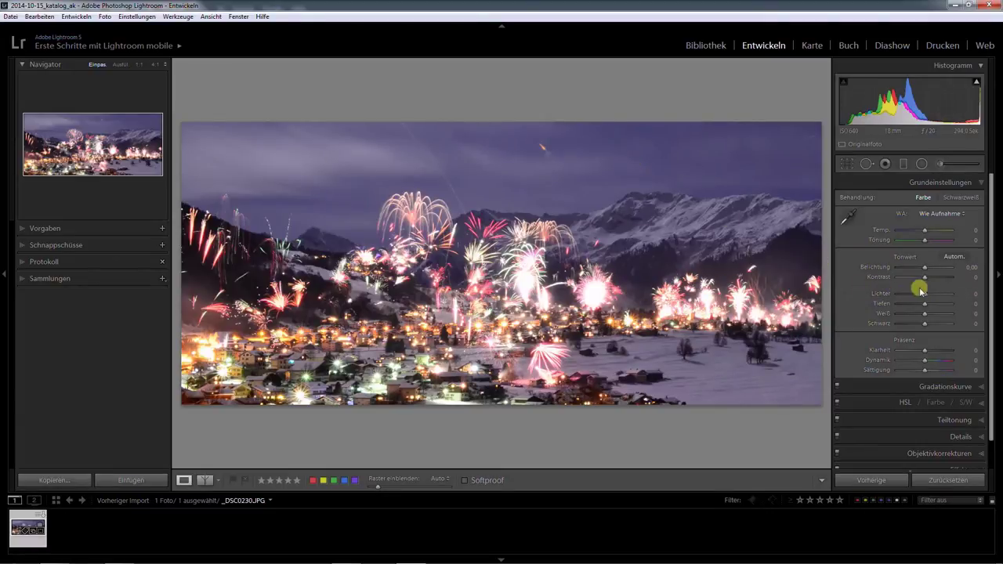
left_click_drag(923, 296, 888, 295)
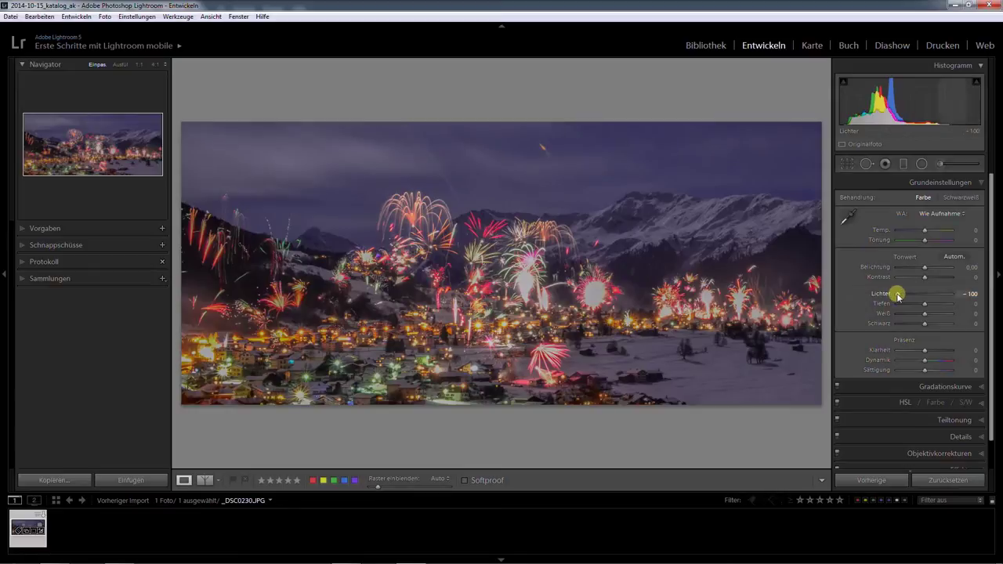
left_click_drag(899, 295, 911, 296)
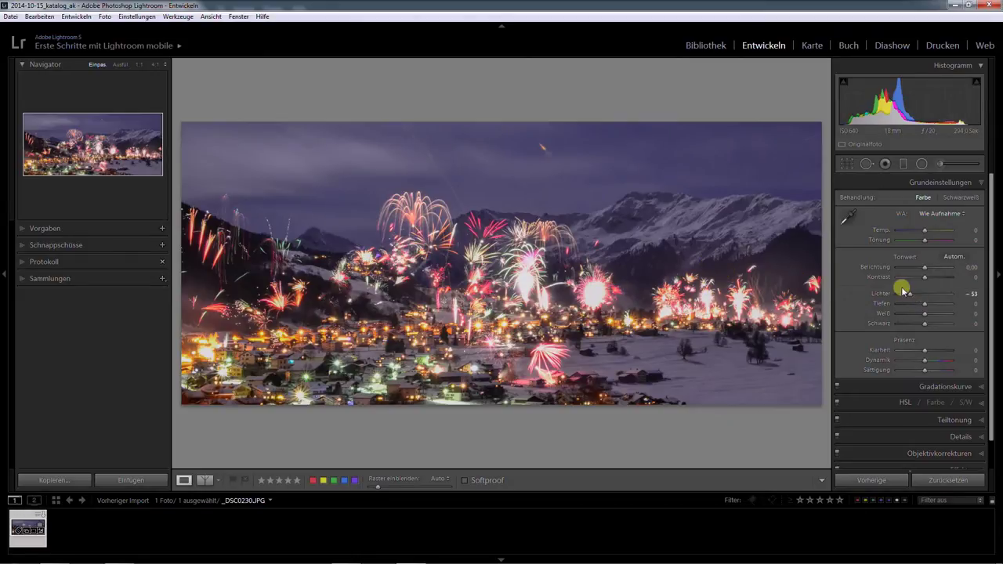
Set highlights to -44, whites to +32 and shadows to about +61.
left_click_drag(909, 296, 912, 297)
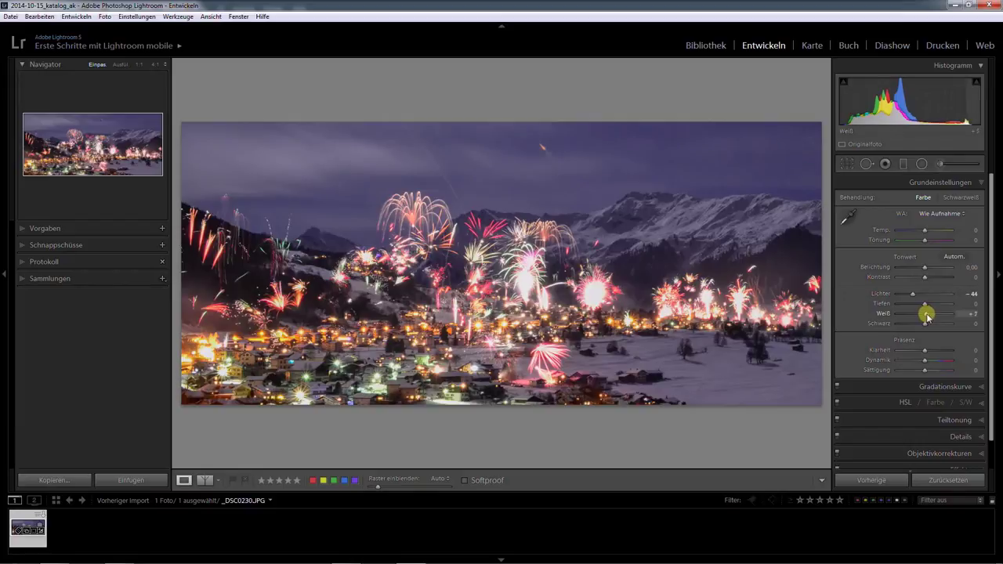
left_click_drag(927, 316, 932, 315)
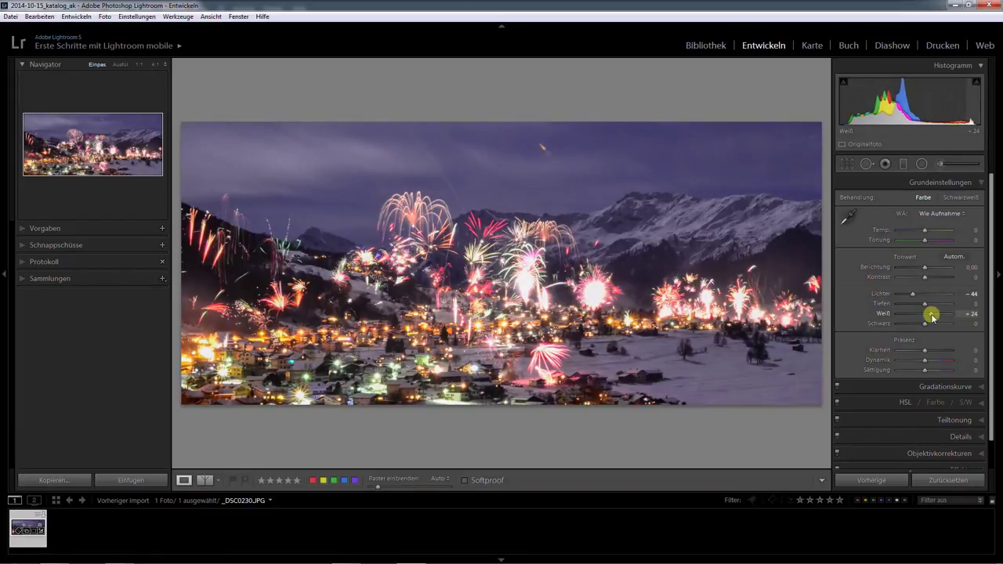
left_click_drag(932, 315, 933, 315)
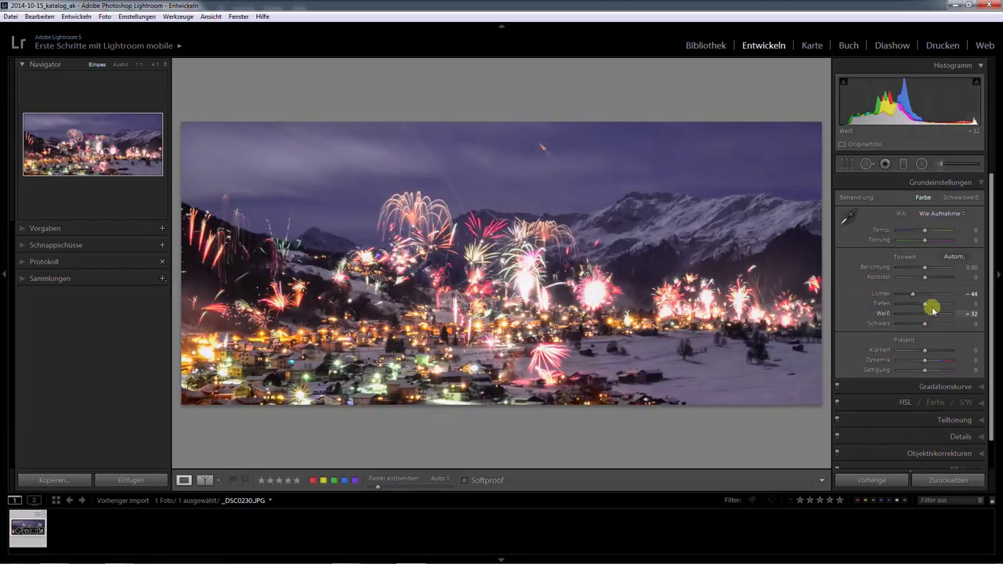
left_click_drag(927, 306, 916, 306)
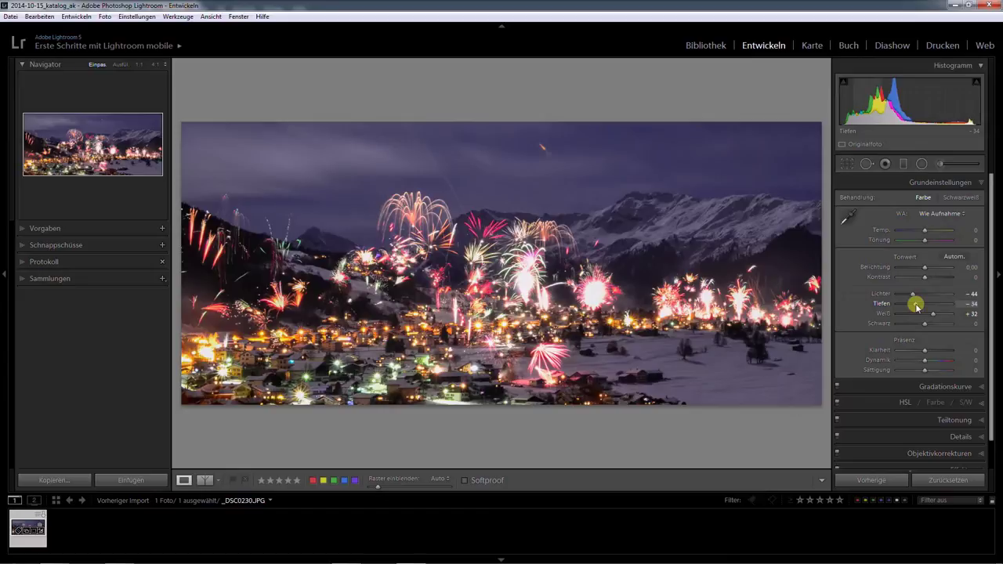
left_click_drag(916, 305, 941, 305)
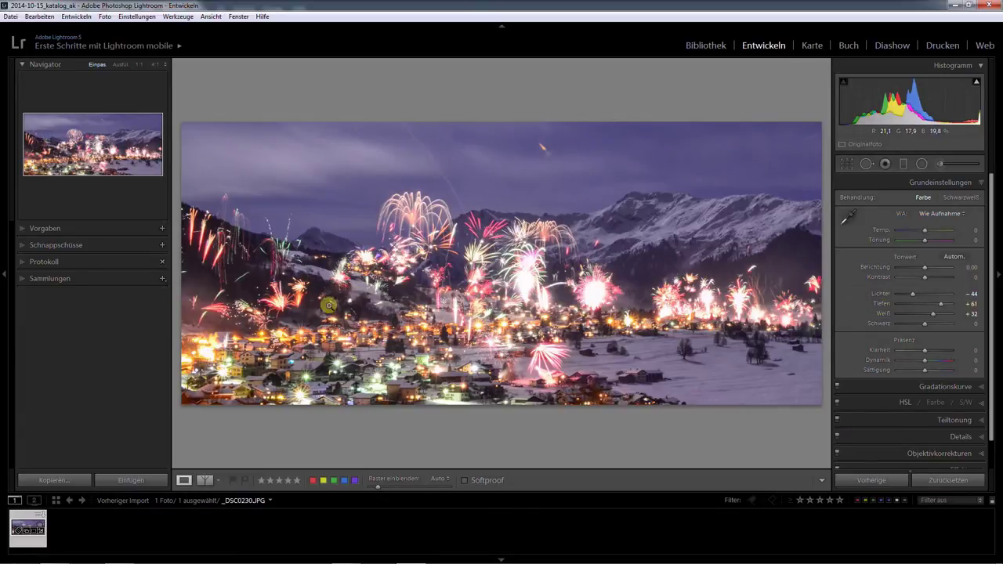
Check the left side at 1:1, then pull the shadows sharply down.
left_click(217, 316)
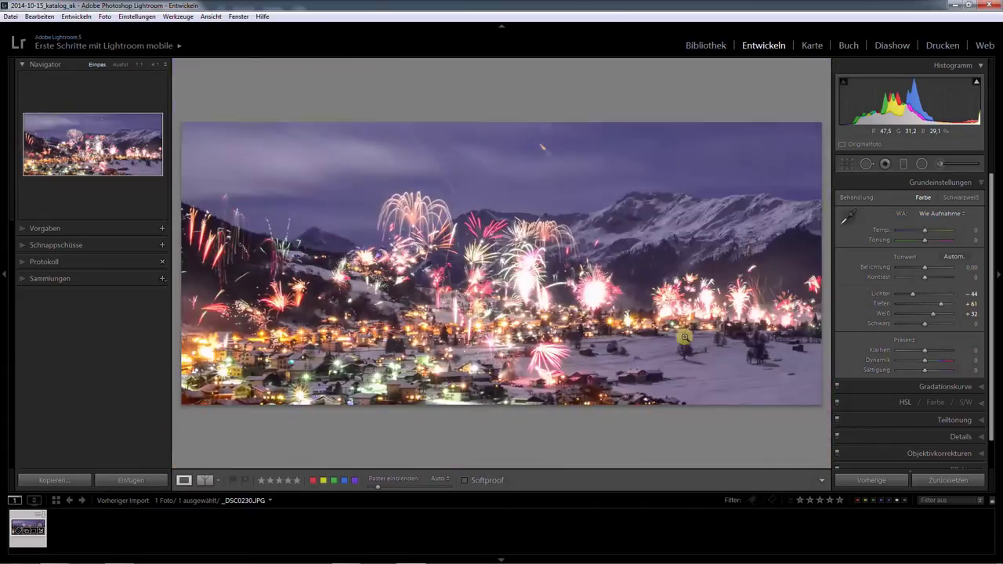
left_click(407, 316)
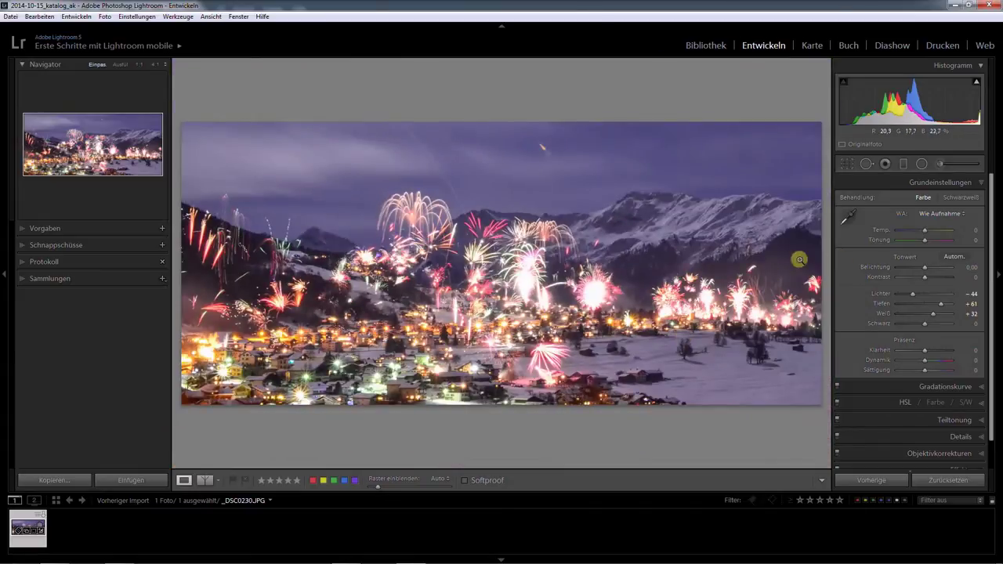
left_click_drag(941, 306, 896, 309)
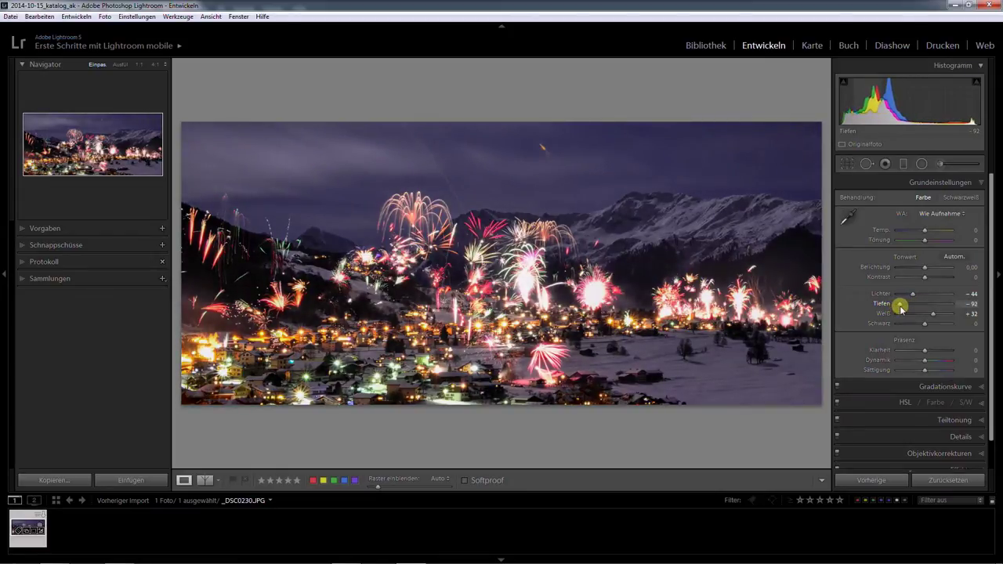
Set shadows to -63, blacks to -11, whites to +34 and clarity to +22.
left_click_drag(902, 309, 909, 311)
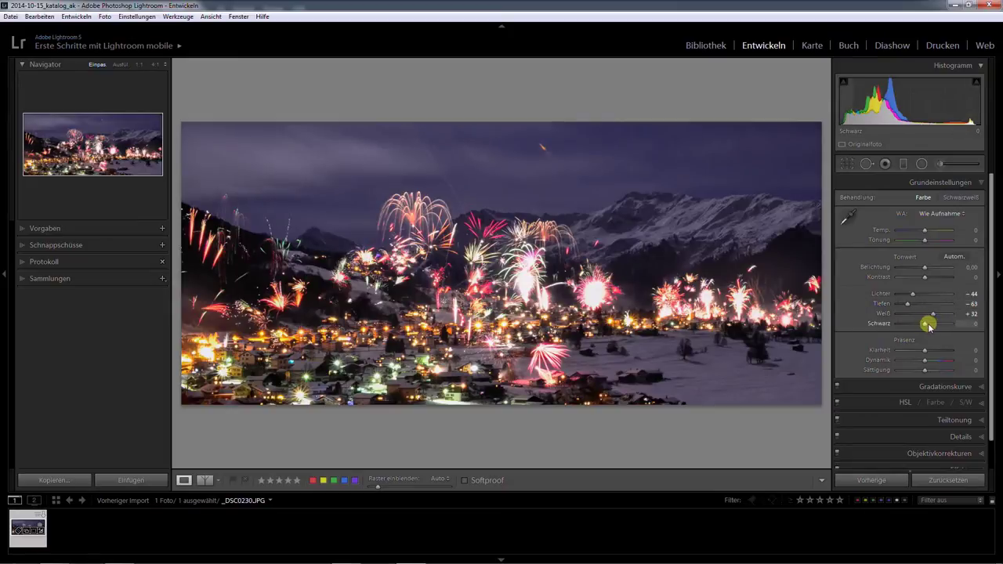
left_click_drag(926, 328, 927, 327)
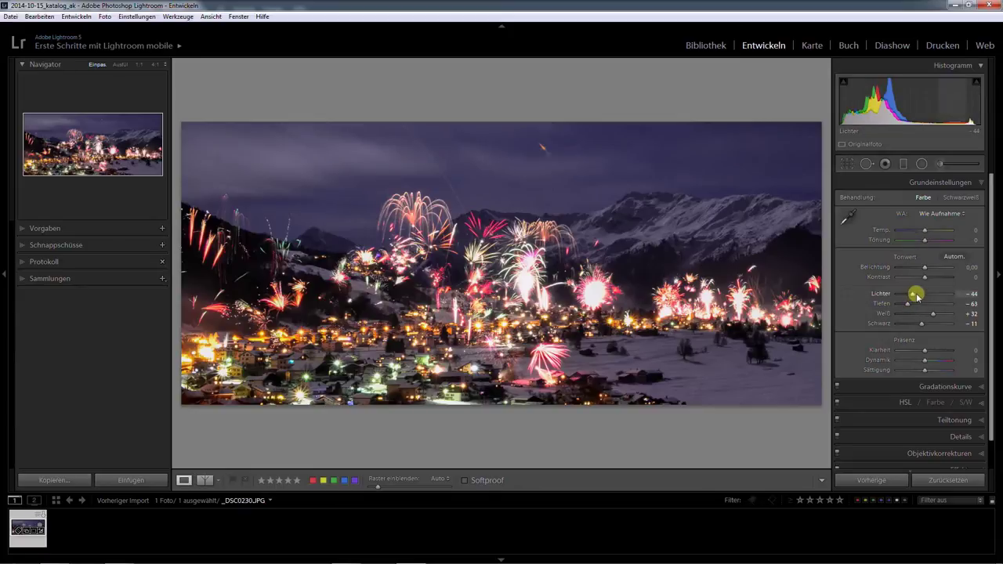
left_click_drag(934, 316, 934, 315)
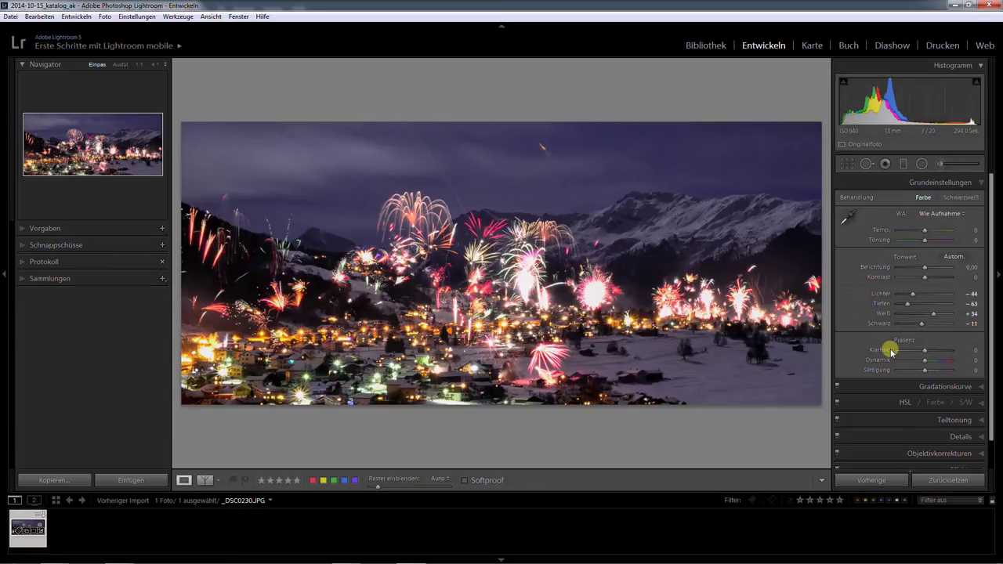
mouse_move(926, 353)
left_mouse_down()
mouse_move(946, 355)
mouse_move(932, 354)
left_mouse_up()
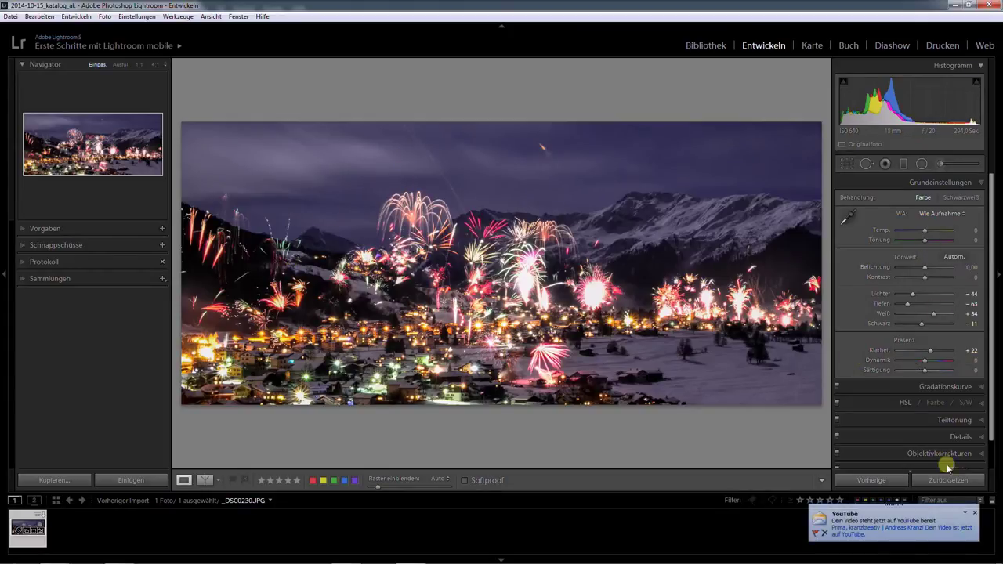
left_click(975, 513)
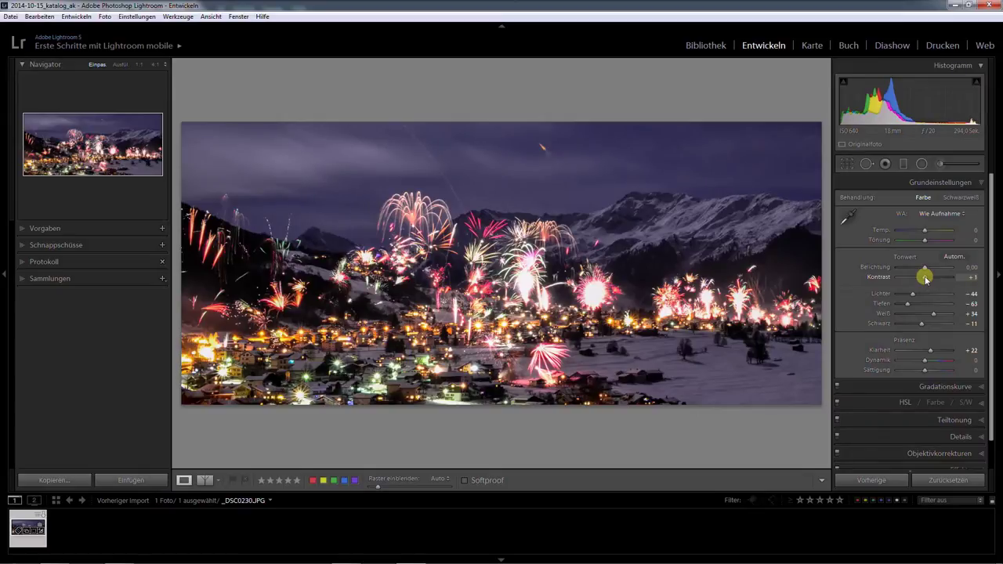
Try a contrast boost and reset it to 0, then set clarity +32 and vibrance +36.
left_click_drag(926, 277, 948, 281)
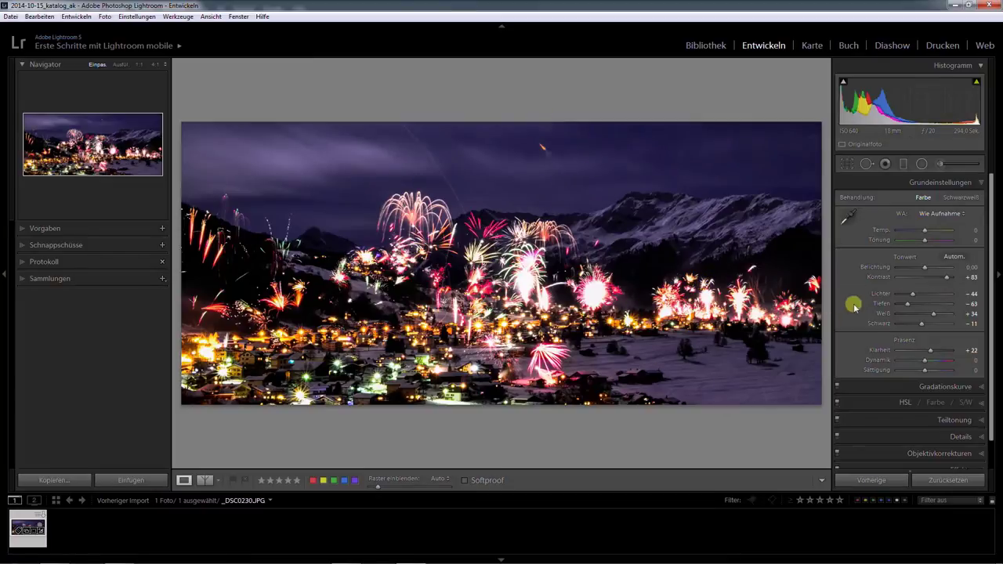
double_click(946, 278)
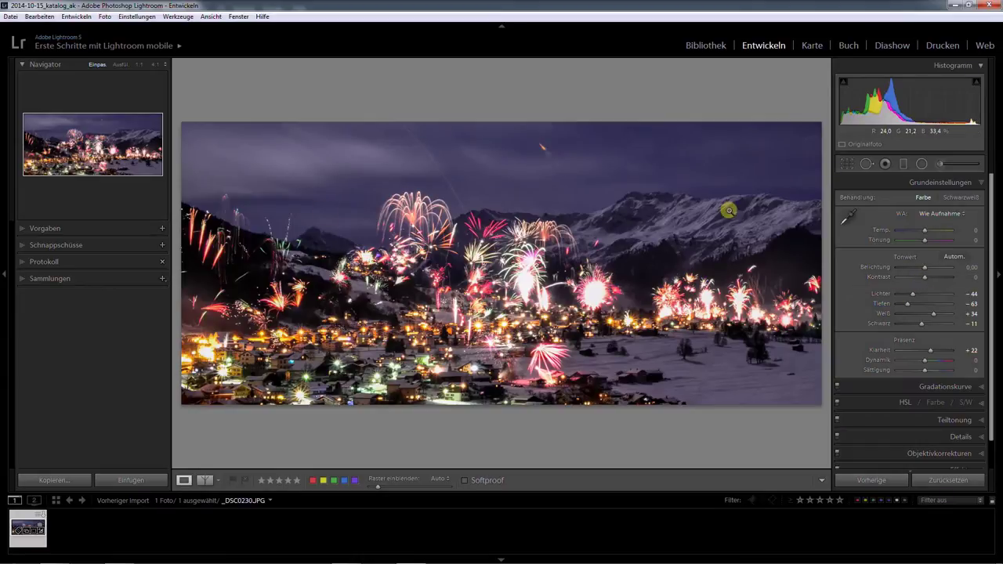
left_click_drag(932, 353, 938, 351)
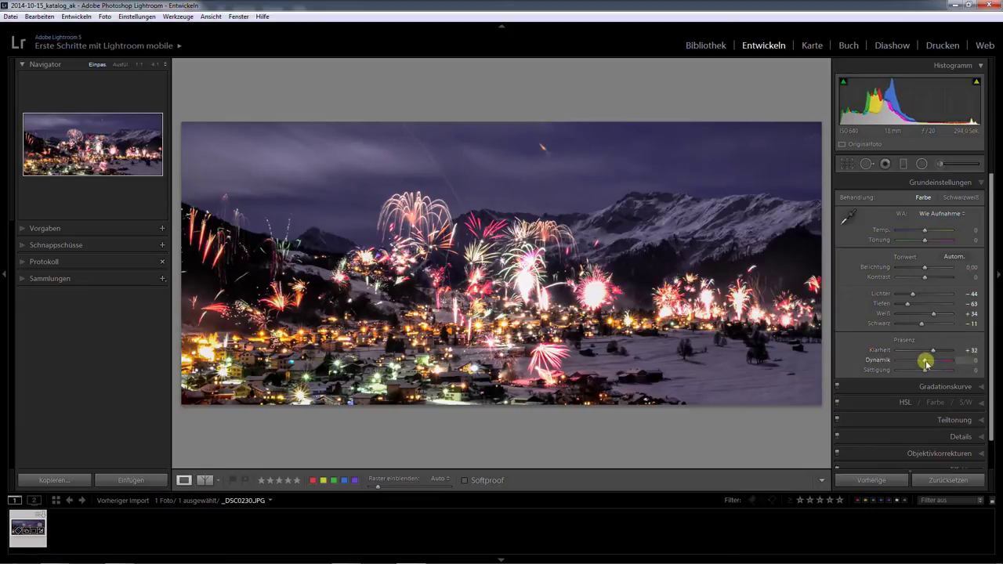
left_click_drag(931, 363, 935, 363)
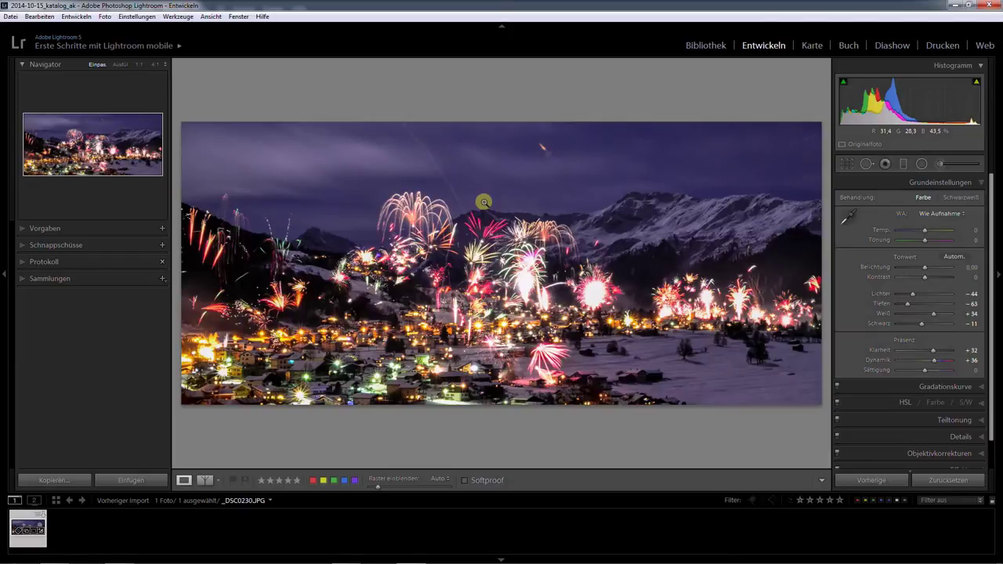
Zoom to 1:1 on the upper sky and heal a stray spark with Spot Removal.
left_click(544, 149)
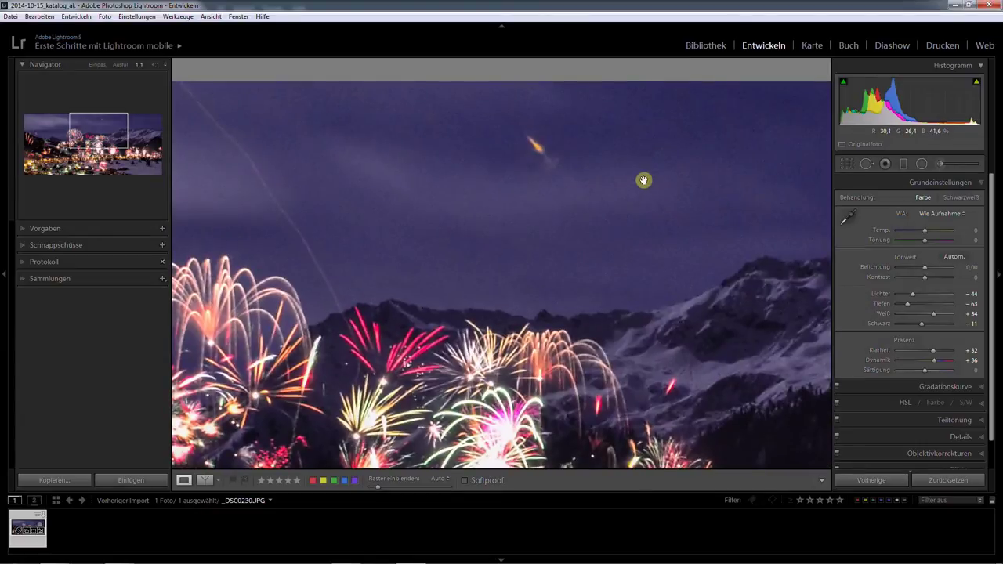
left_click_drag(643, 146, 568, 168)
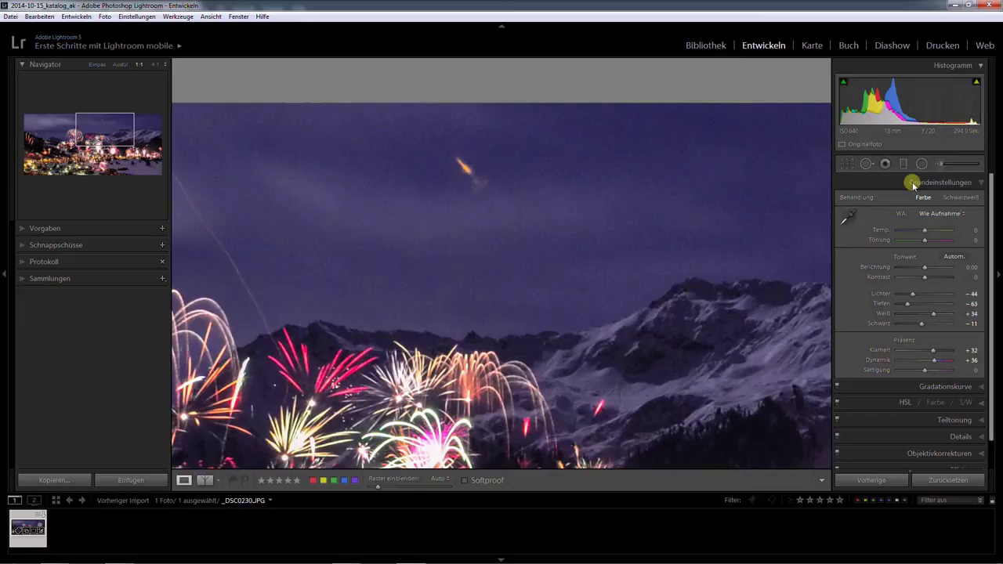
left_click(866, 164)
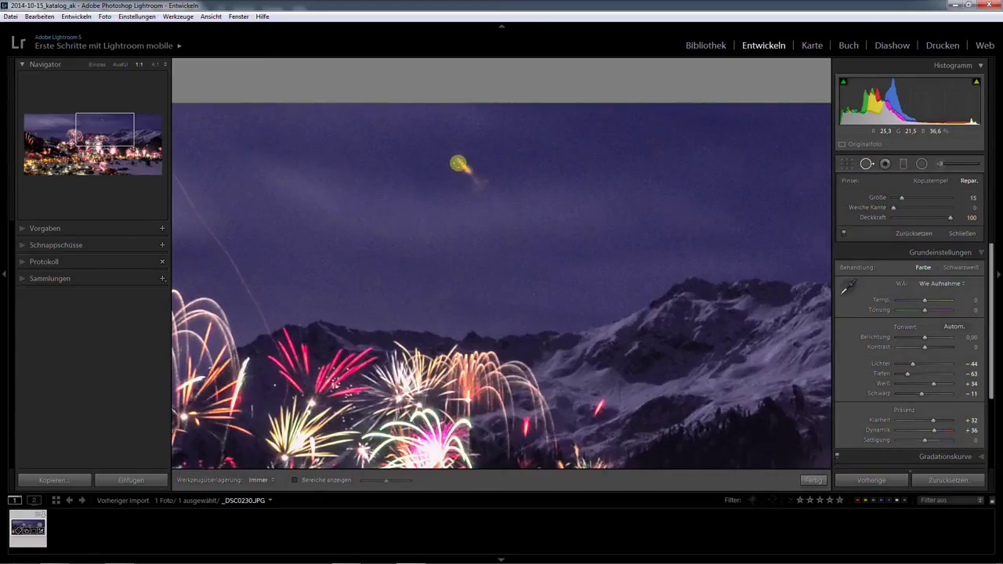
right_click(457, 165)
left_click(465, 155)
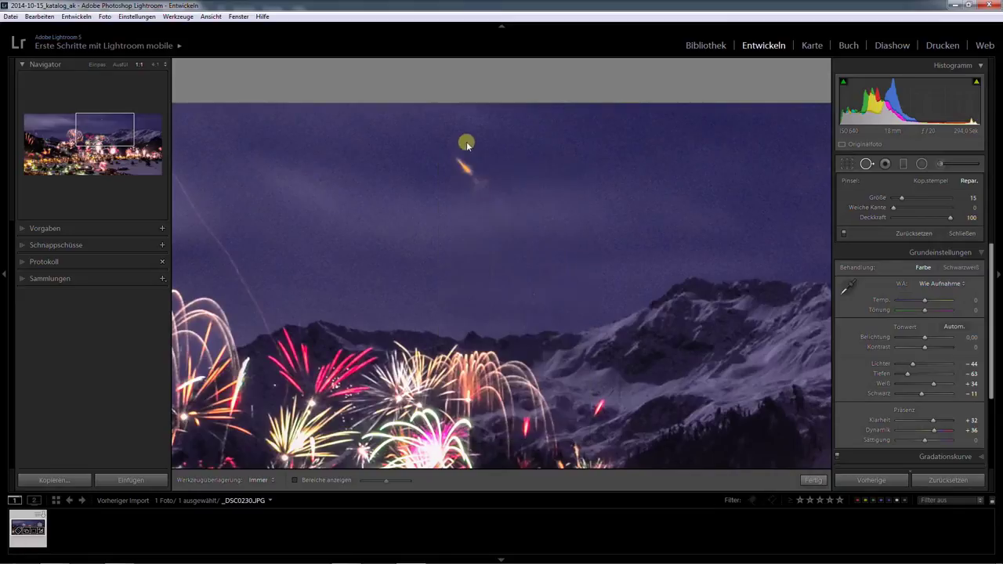
key("q")
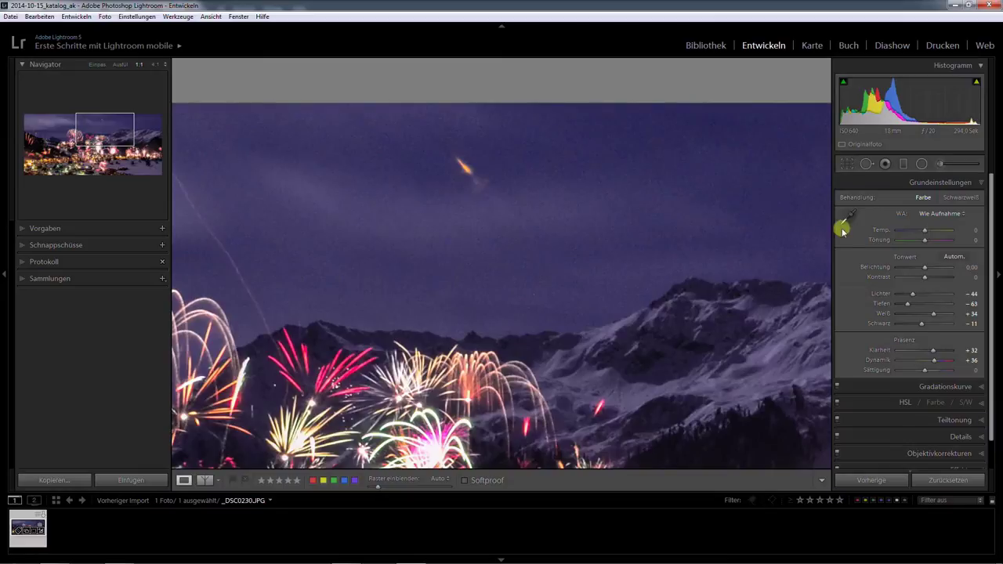
Paint over the orange sky streak, pick a clean sky source, and apply.
left_click(882, 164)
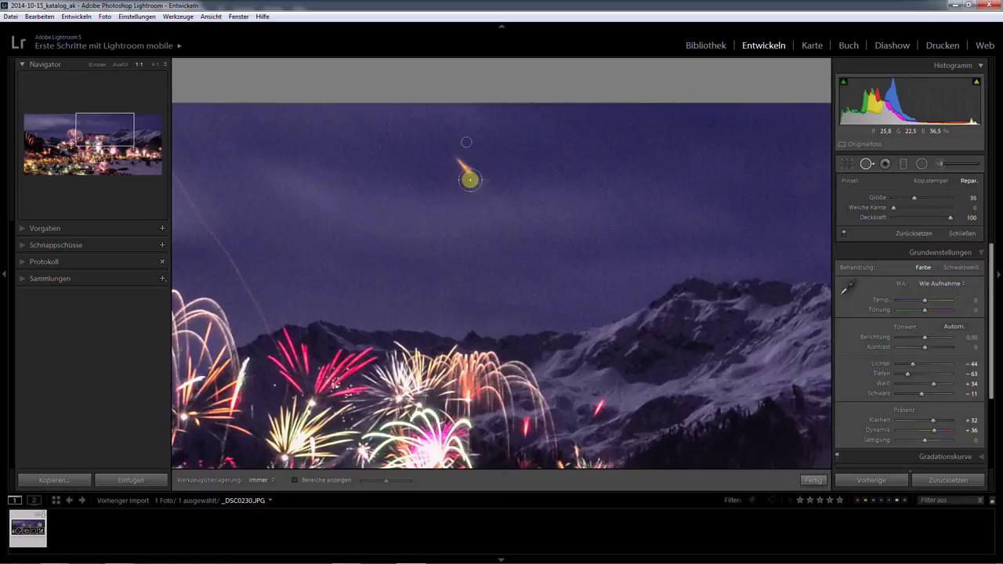
scroll(460, 165, "down", 3)
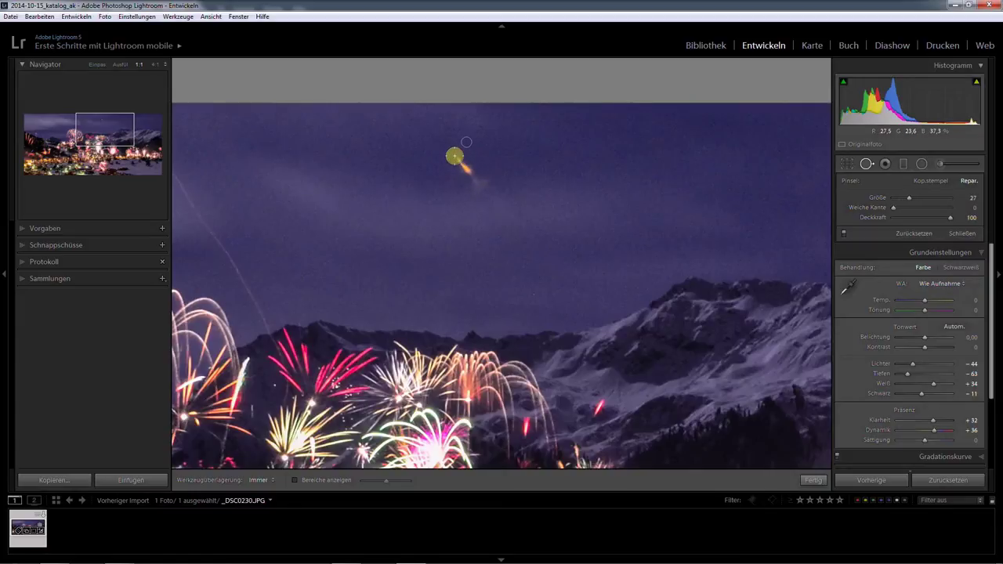
mouse_move(446, 148)
left_mouse_down()
mouse_move(479, 183)
mouse_move(531, 177)
left_mouse_up()
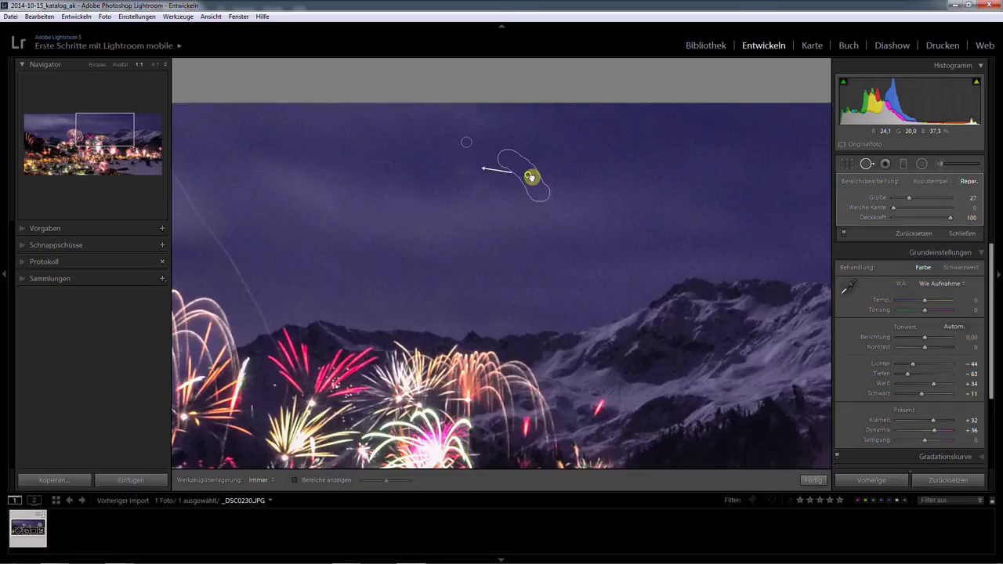
left_click_drag(531, 177, 531, 169)
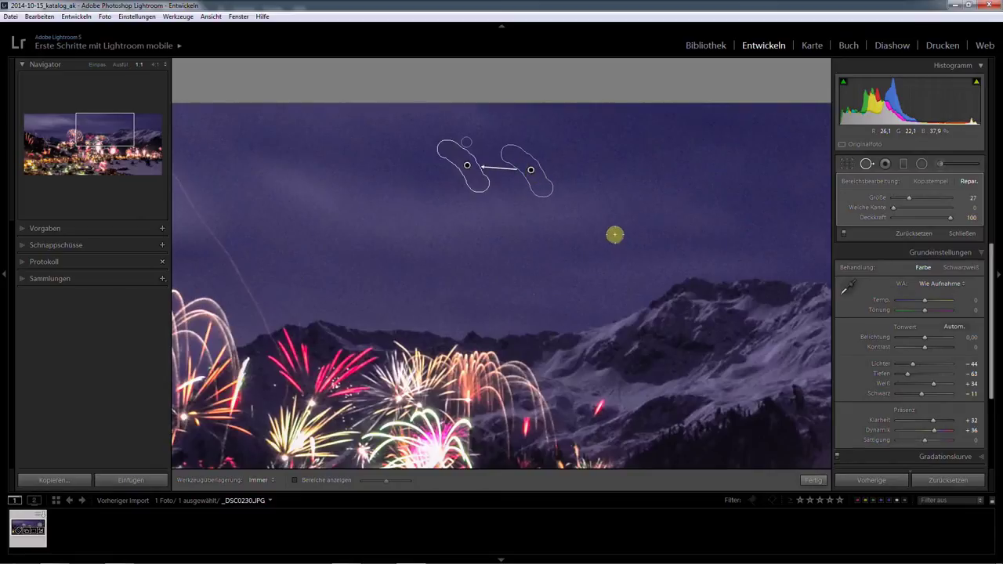
left_click(815, 481)
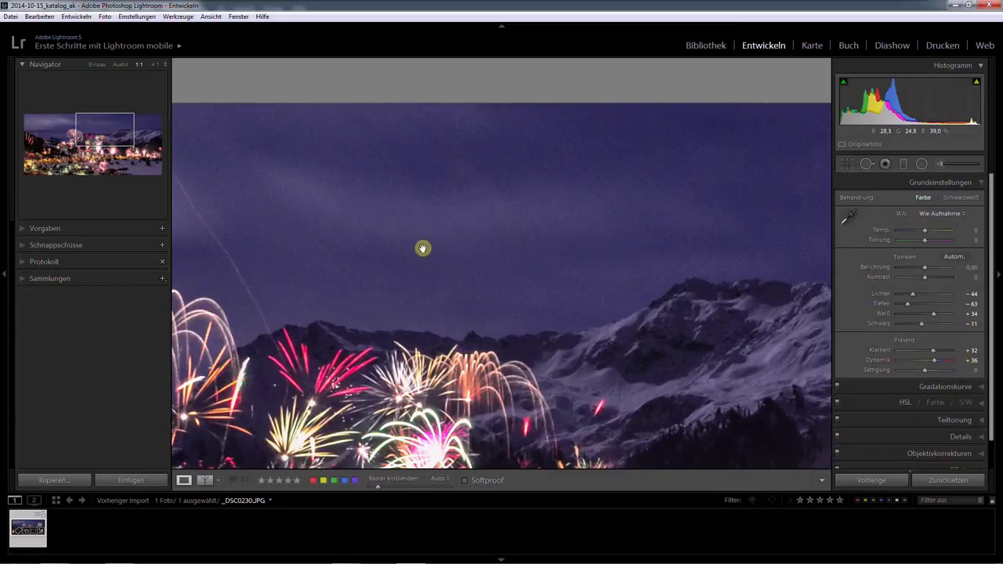
Heal the upper sections of the diagonal light trail, matching the source to clean sky.
left_click_drag(366, 228, 584, 271)
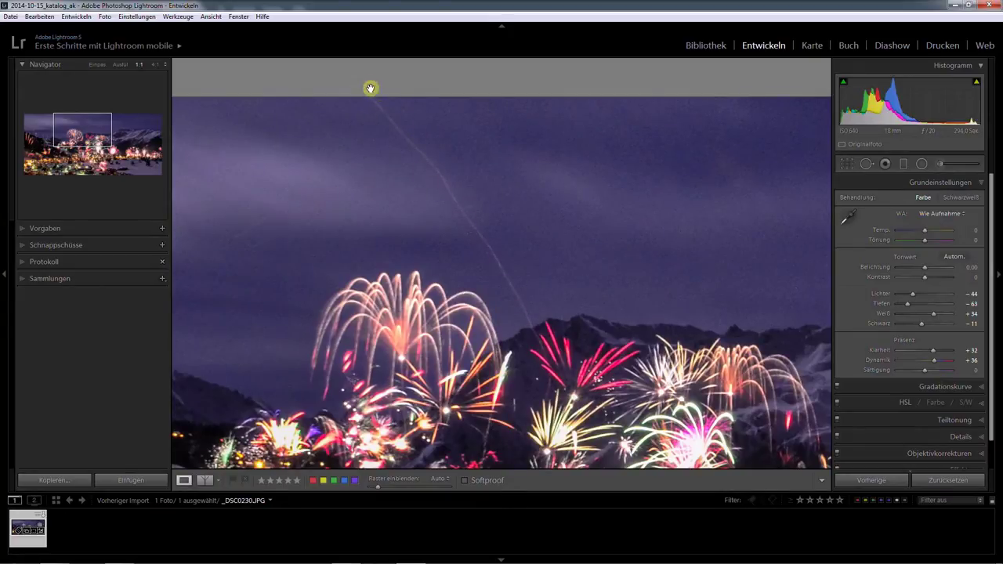
left_click(865, 164)
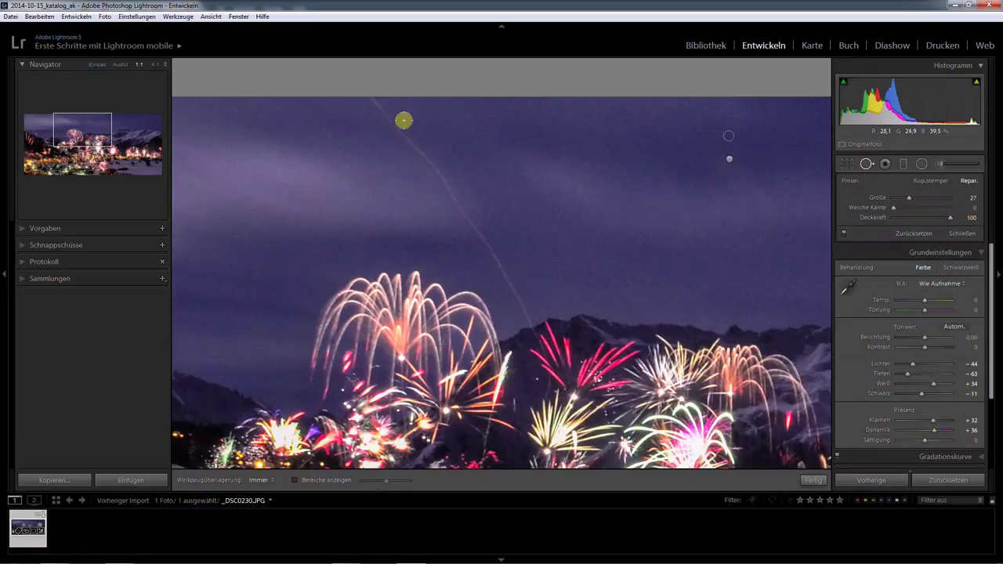
scroll(368, 99, "down", 3)
left_click_drag(372, 99, 396, 123)
left_click_drag(424, 154, 445, 144)
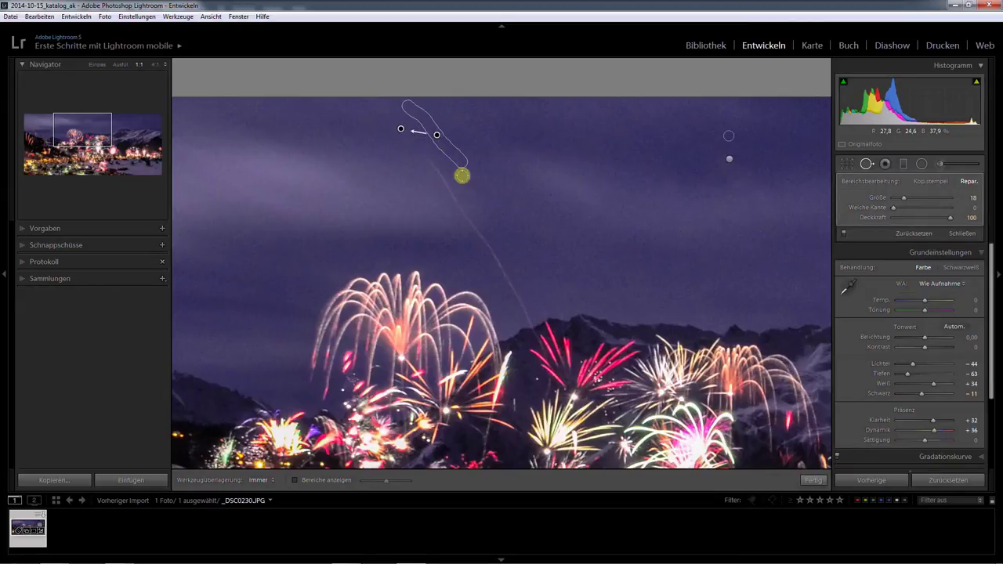
left_click_drag(469, 222, 435, 163)
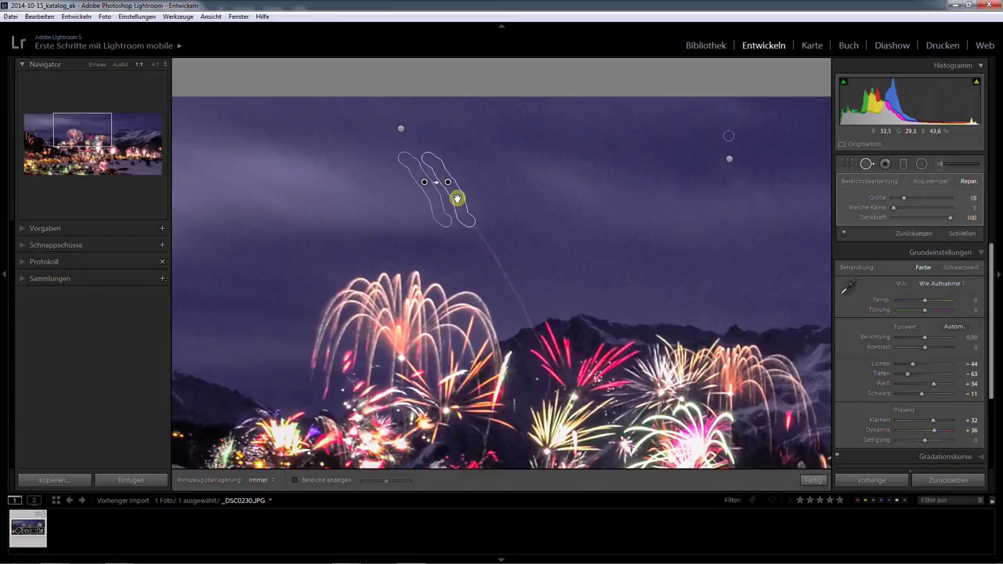
left_click_drag(434, 207, 430, 216)
Heal the trail's lower section, apply the healing, and zoom out to the whole photo.
left_click_drag(530, 321, 524, 307)
left_click_drag(503, 270, 472, 228)
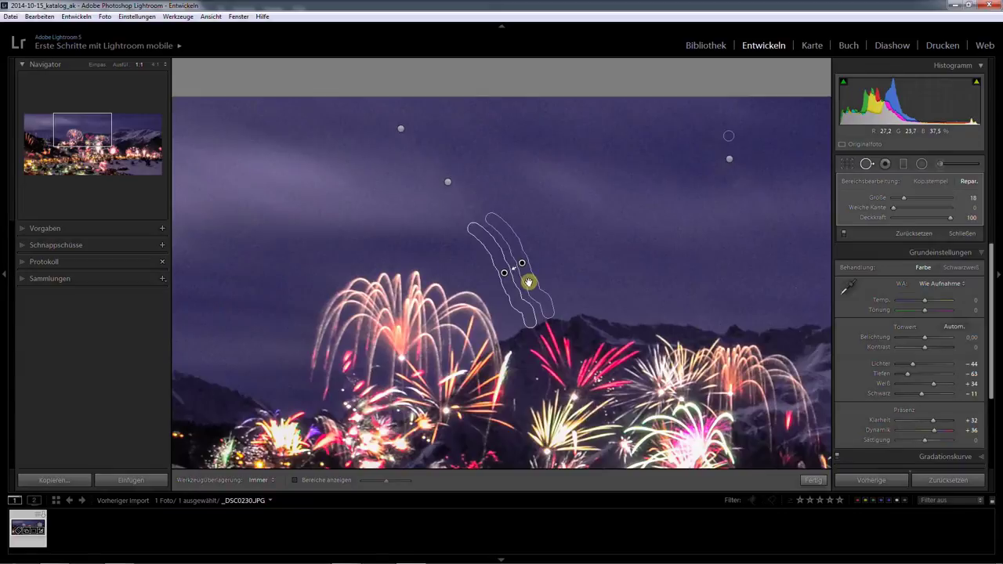
left_click_drag(529, 282, 521, 259)
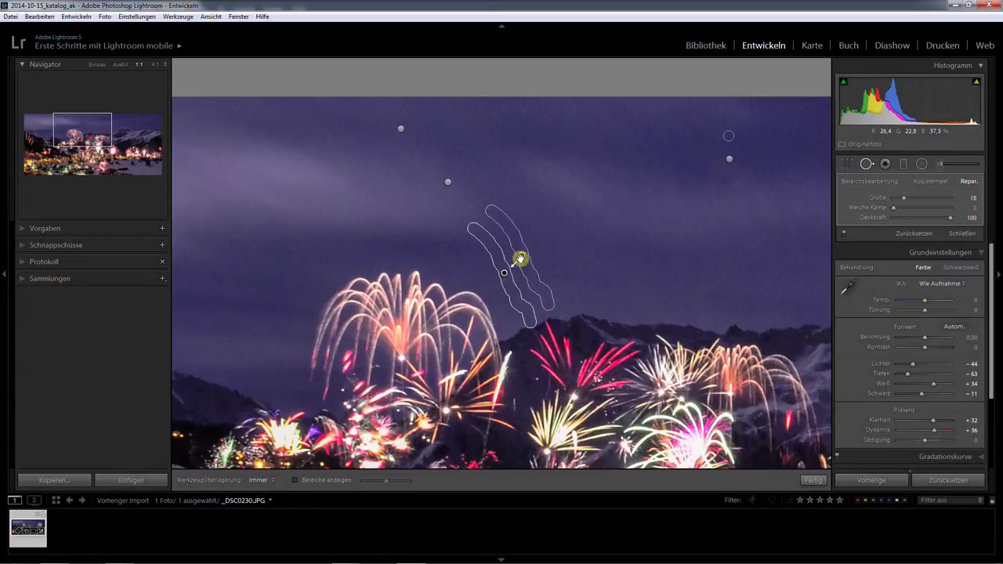
left_click(812, 481)
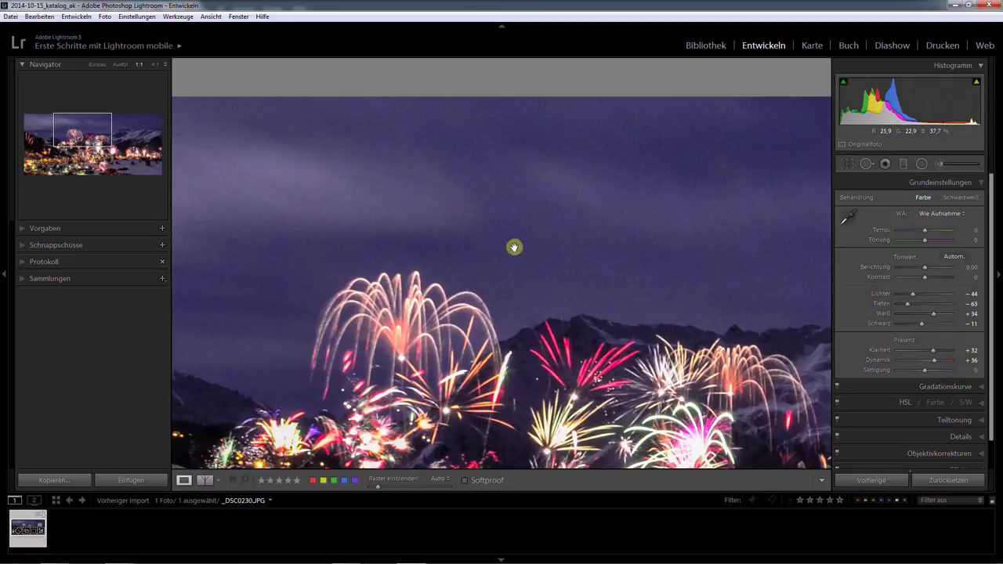
left_click(514, 247)
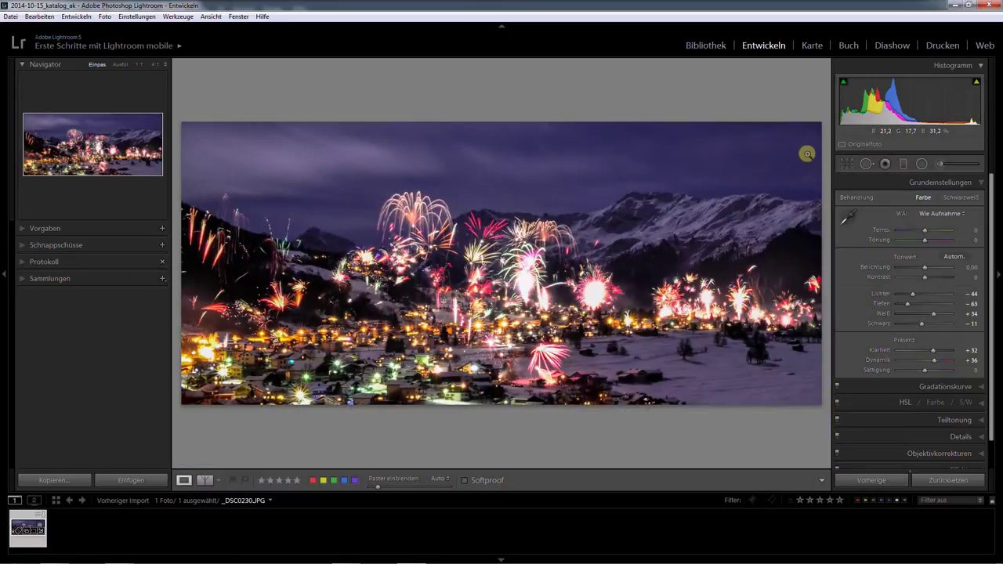
Heal the faint light streak in the top-right sky with Spot Removal at 1:1, then refit.
left_click(808, 154)
left_click_drag(793, 148, 616, 162)
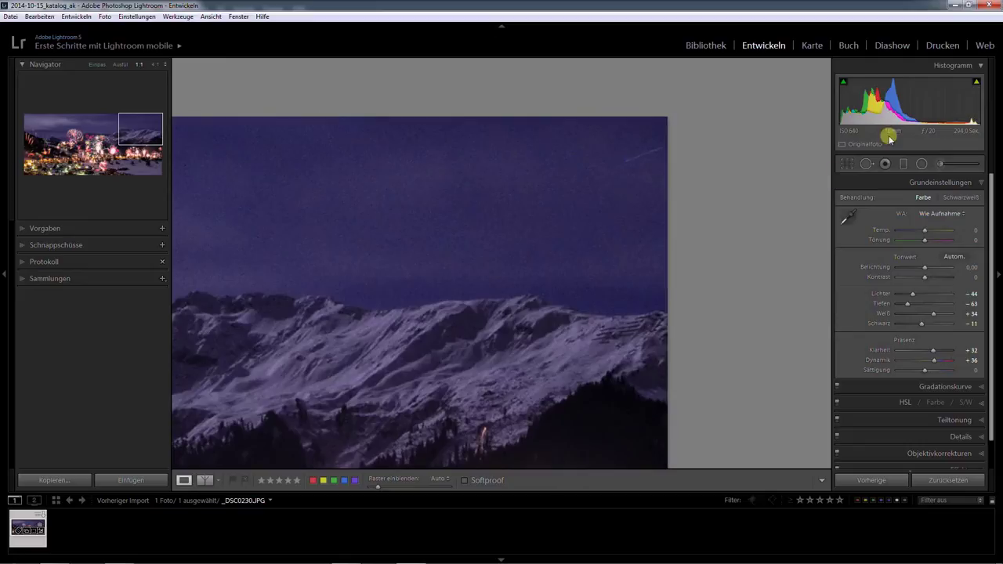
left_click(866, 163)
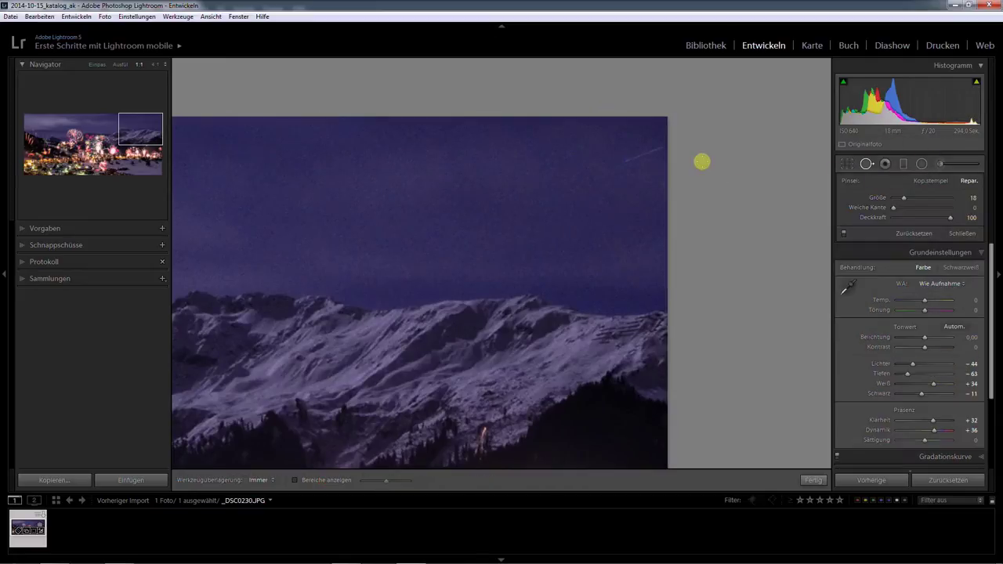
left_click(629, 163)
left_click_drag(652, 150, 664, 148)
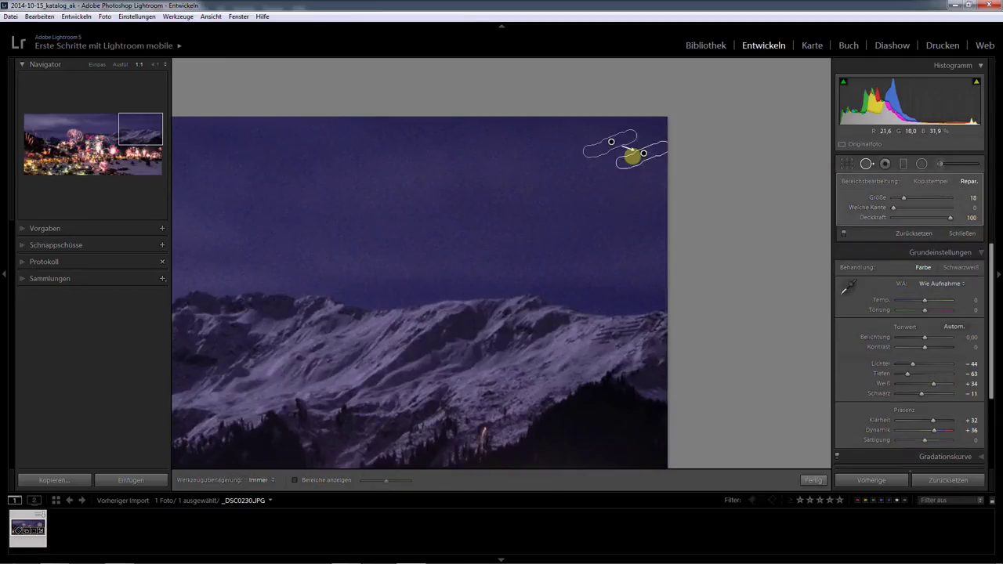
left_click(809, 476)
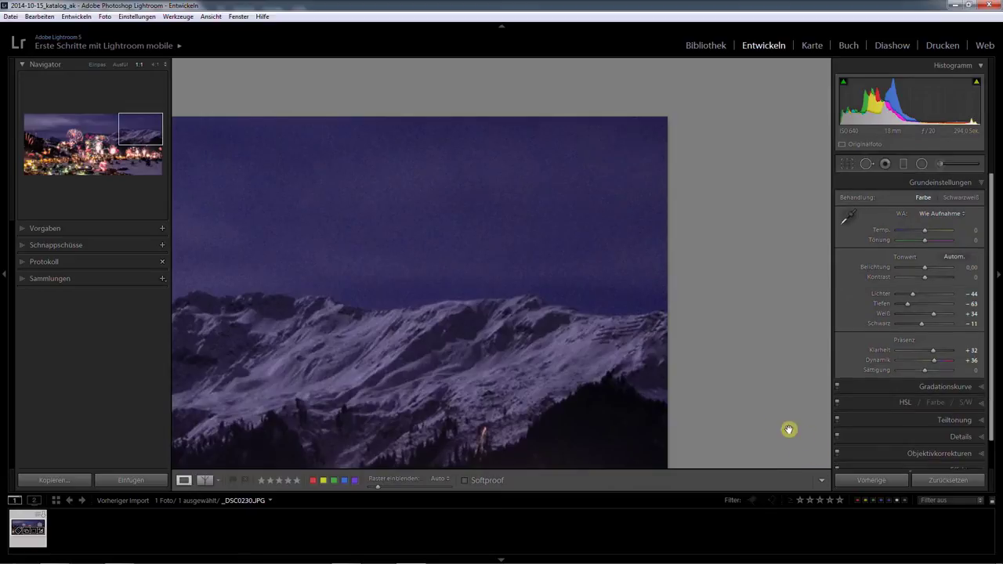
left_click(522, 271)
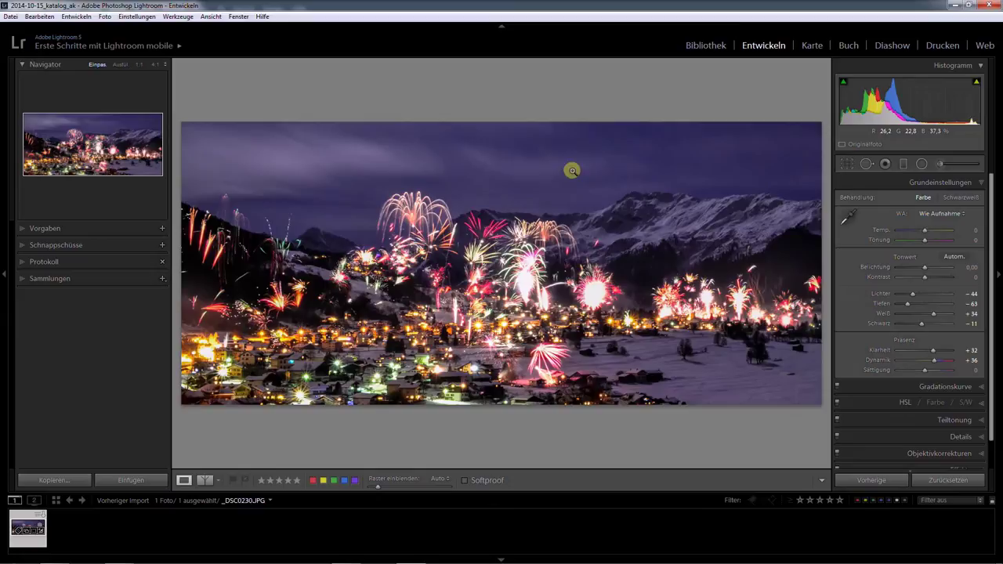
Set Detail panel colour noise reduction to 40 while viewing the sky at 1:1.
left_click(583, 137)
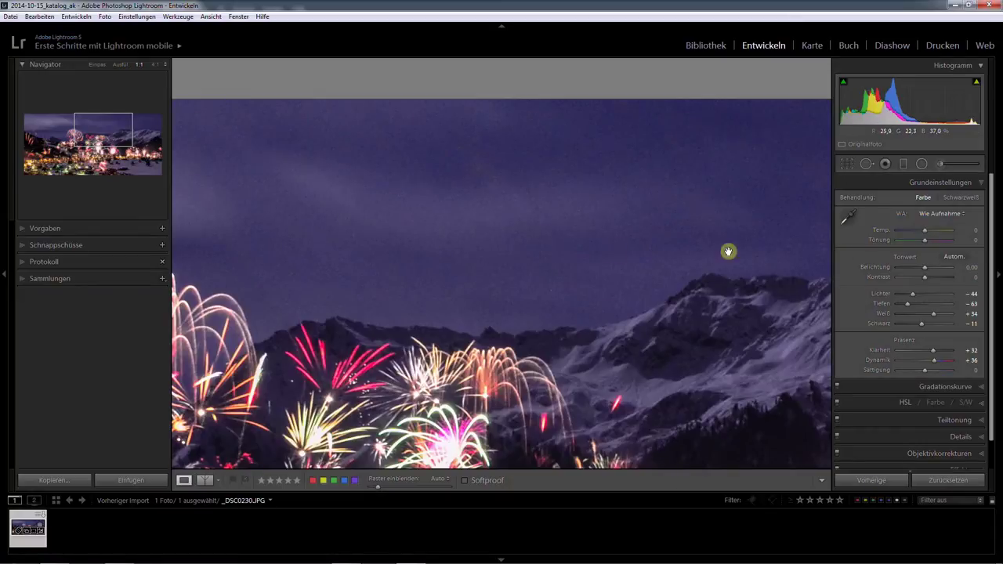
left_click_drag(991, 229, 987, 253)
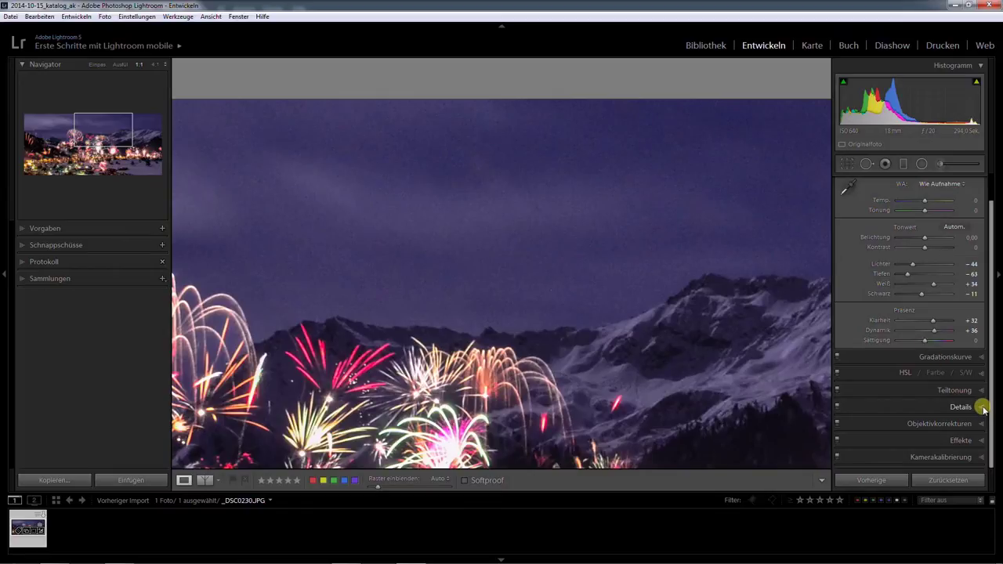
left_click(984, 408)
scroll(935, 299, "down", 1)
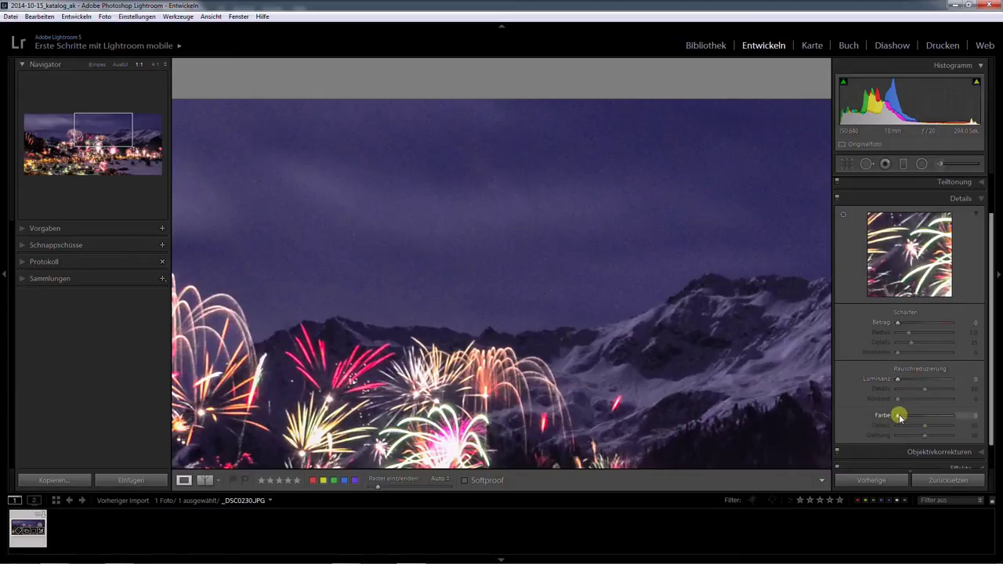
left_click_drag(899, 420, 923, 422)
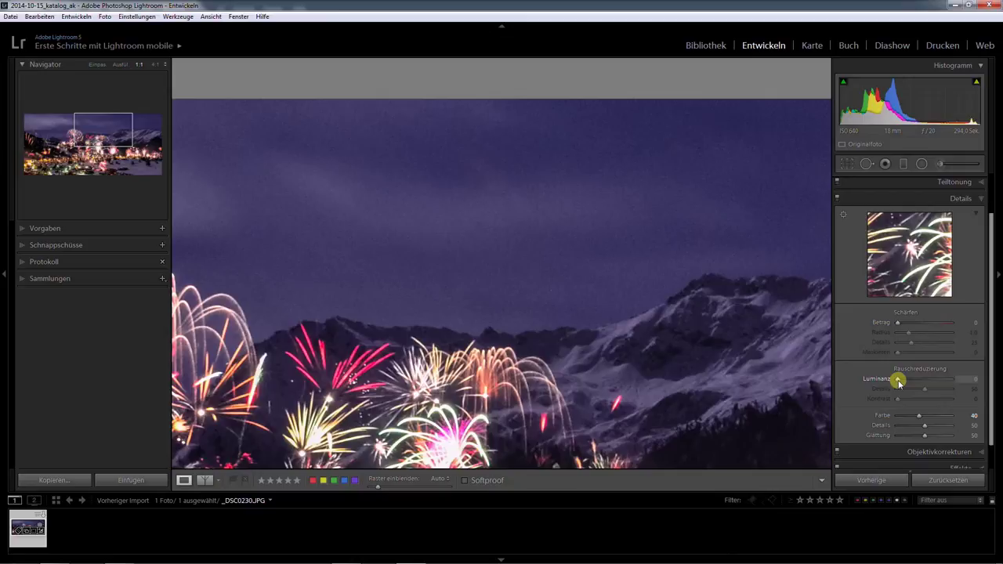
Raise luminance noise reduction and inspect the sky, mountains and fireworks at 1:1.
left_click_drag(899, 383, 952, 379)
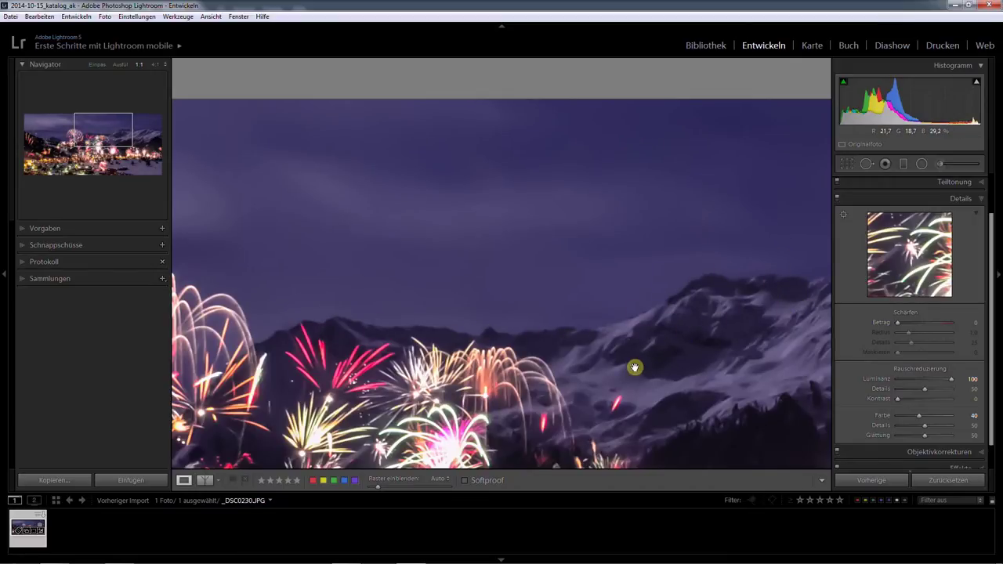
left_click_drag(637, 365, 627, 258)
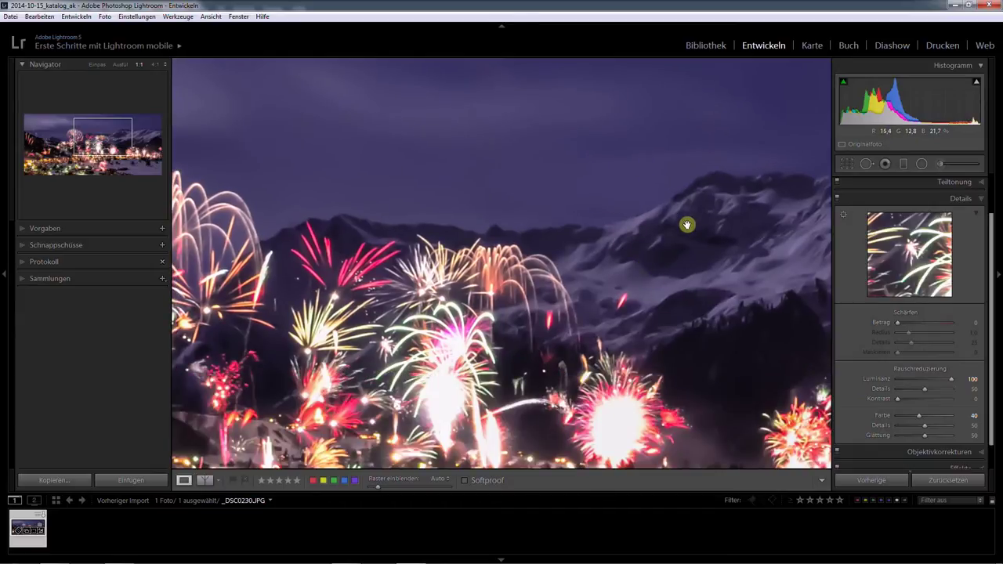
left_click_drag(687, 225, 668, 261)
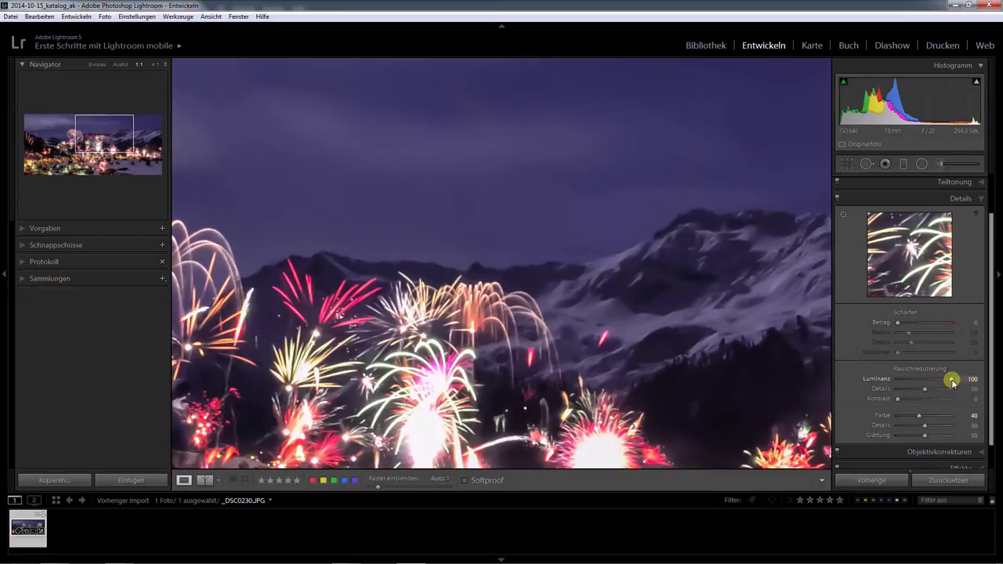
left_click_drag(533, 368, 585, 317)
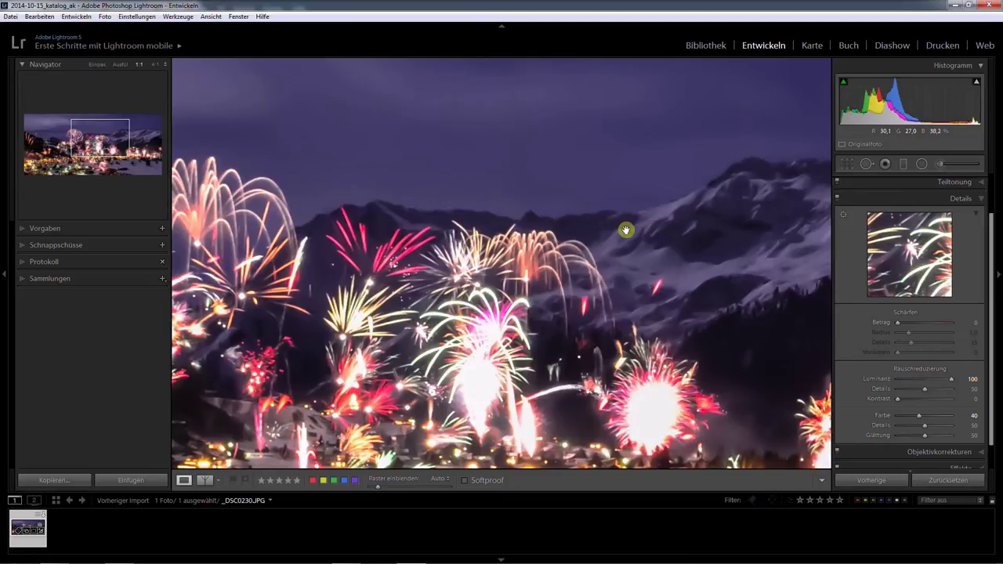
left_click_drag(526, 270, 581, 215)
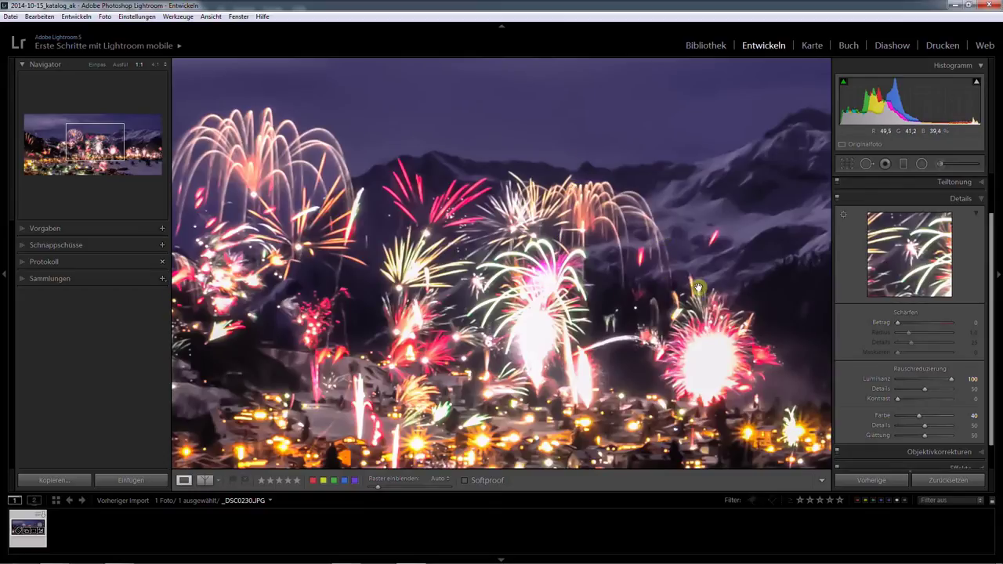
mouse_move(663, 144)
left_mouse_down()
mouse_move(562, 302)
mouse_move(675, 144)
left_mouse_up()
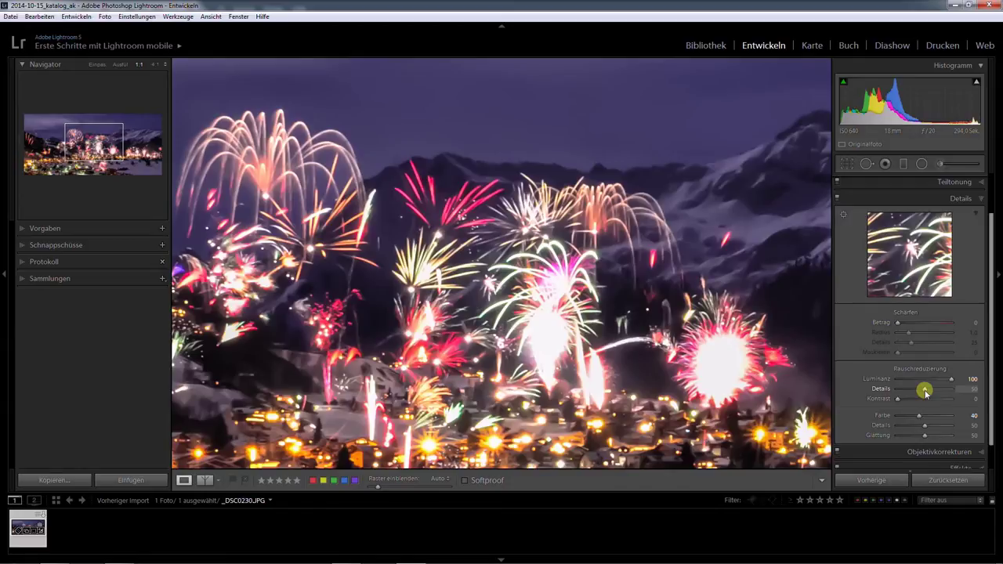
Set noise reduction detail to 70 and luminance to 50, then recheck the mountains at 1:1.
left_click_drag(927, 393, 937, 395)
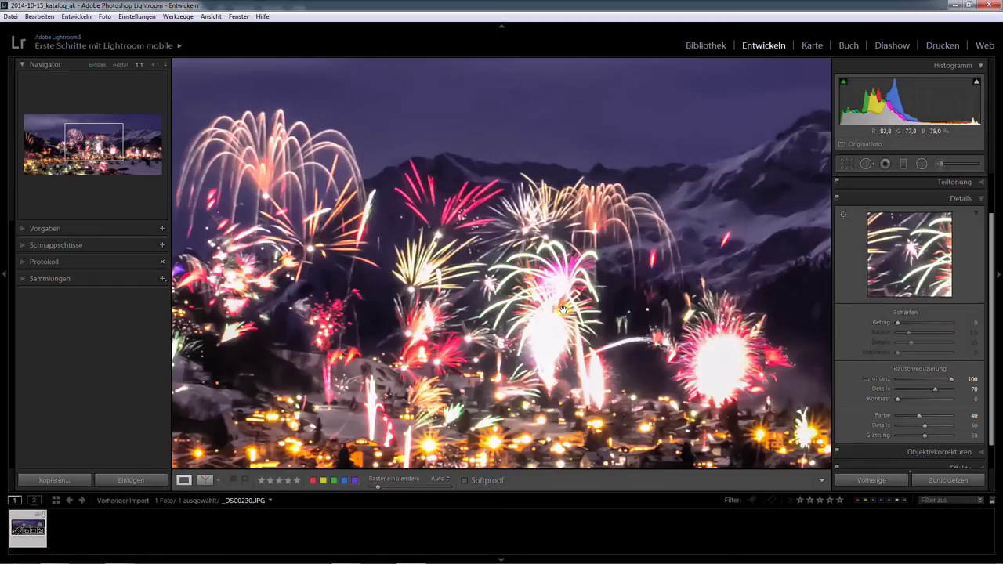
left_click_drag(953, 382, 946, 383)
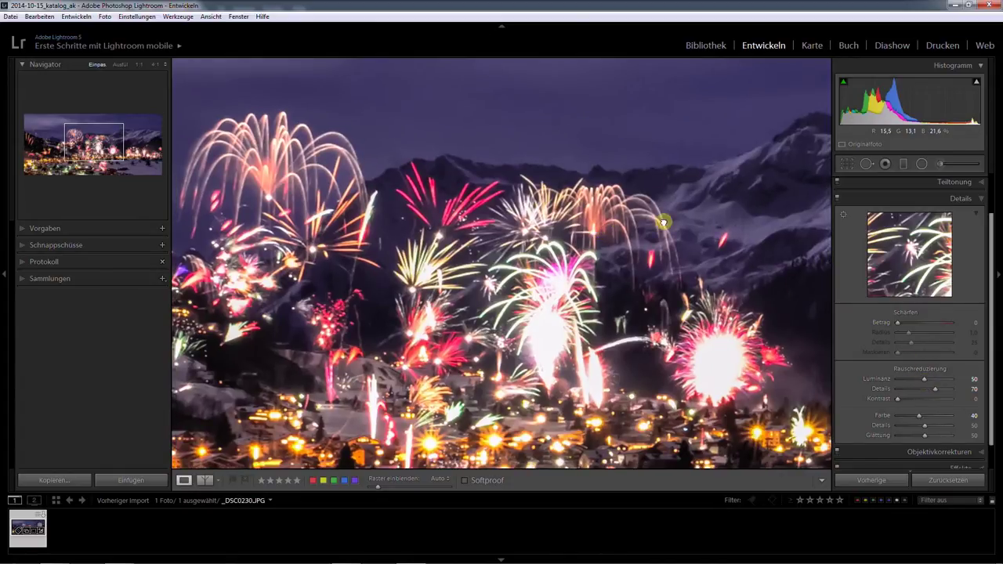
left_click(610, 124)
left_click_drag(727, 190, 666, 182)
left_click(697, 157)
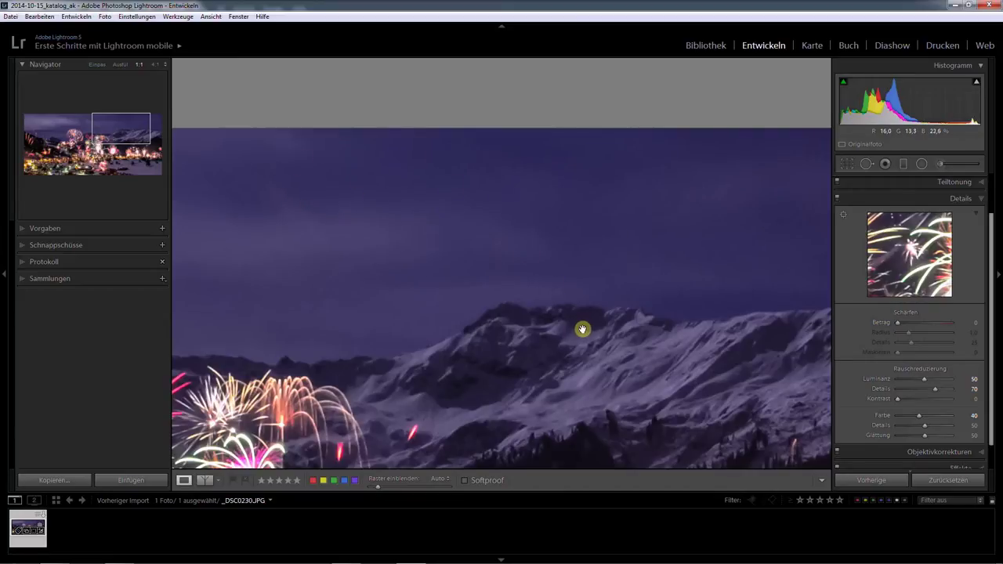
left_click(619, 307)
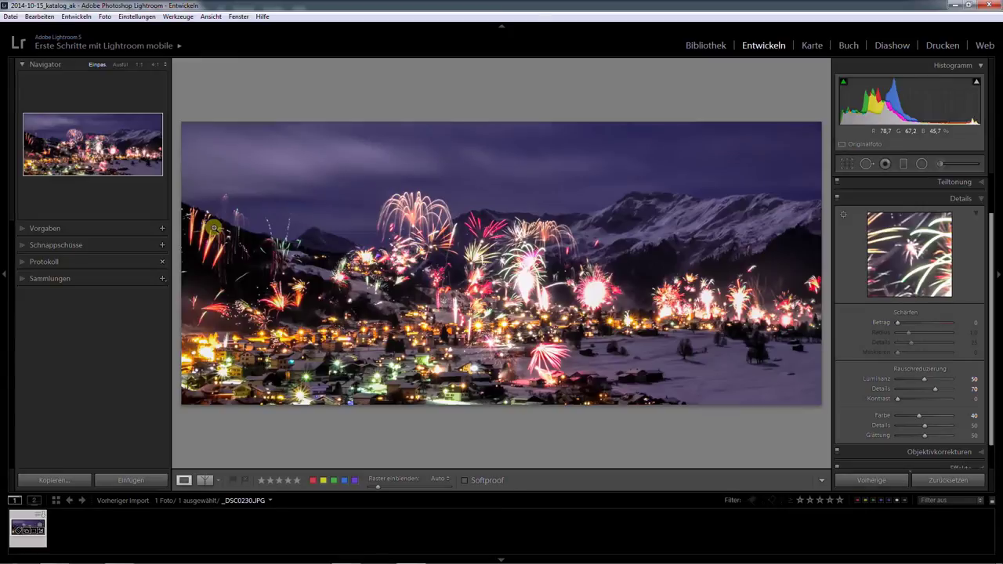
left_click(407, 389)
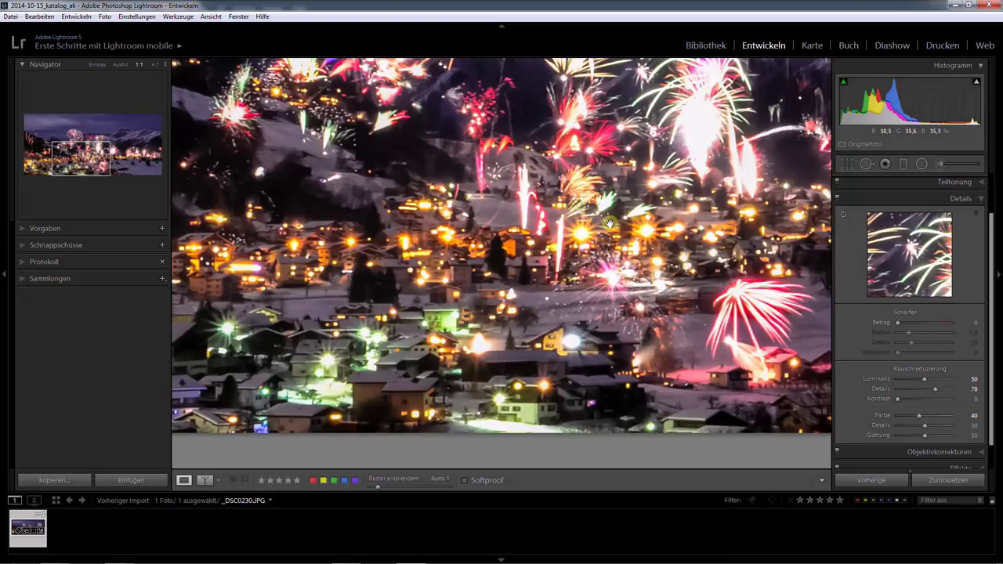
left_click(653, 242)
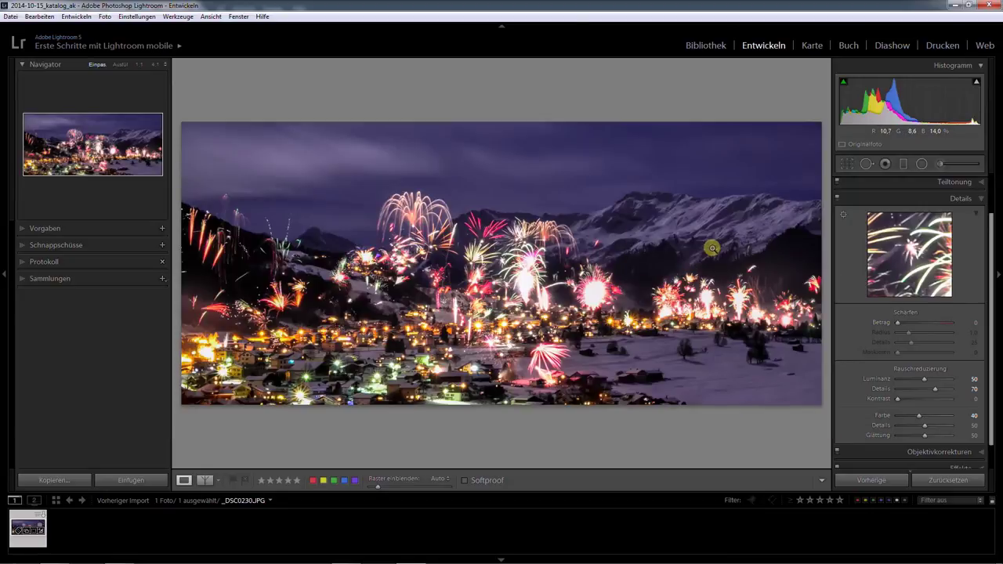
left_click(732, 279)
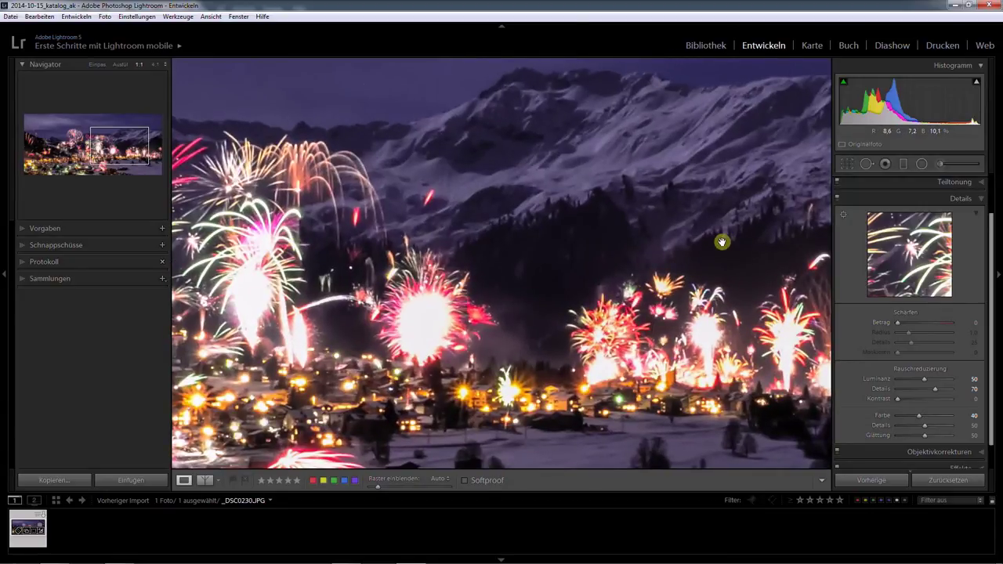
left_click(722, 242)
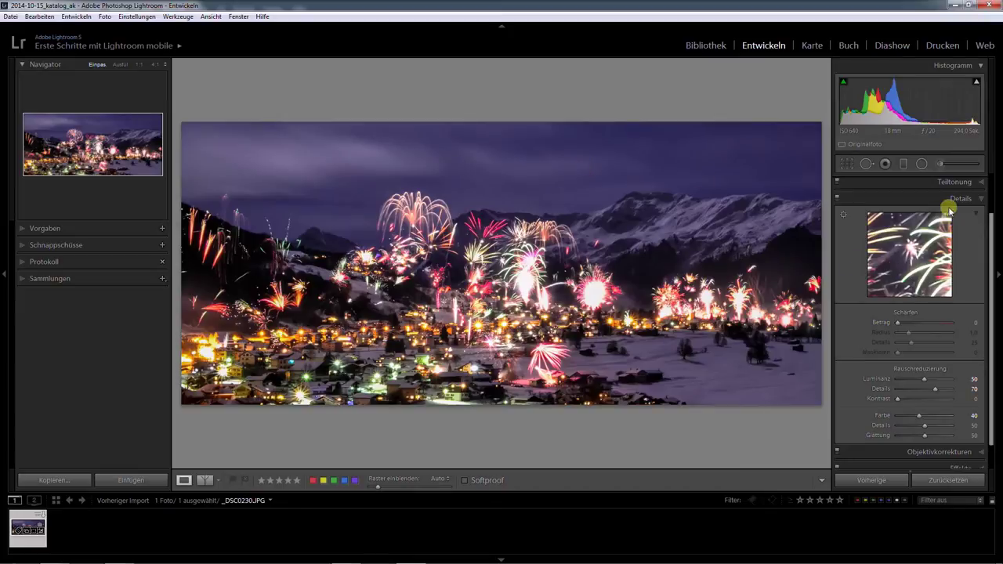
Expand HSL/Color/B&W, preview black-and-white, then show the HSL All sliders.
scroll(933, 279, "up", 2)
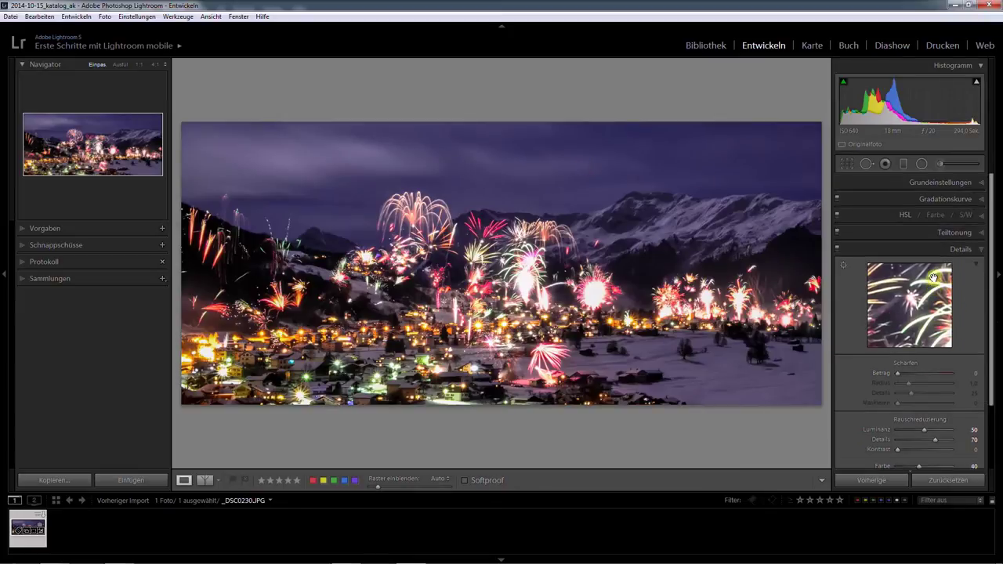
left_click(982, 216)
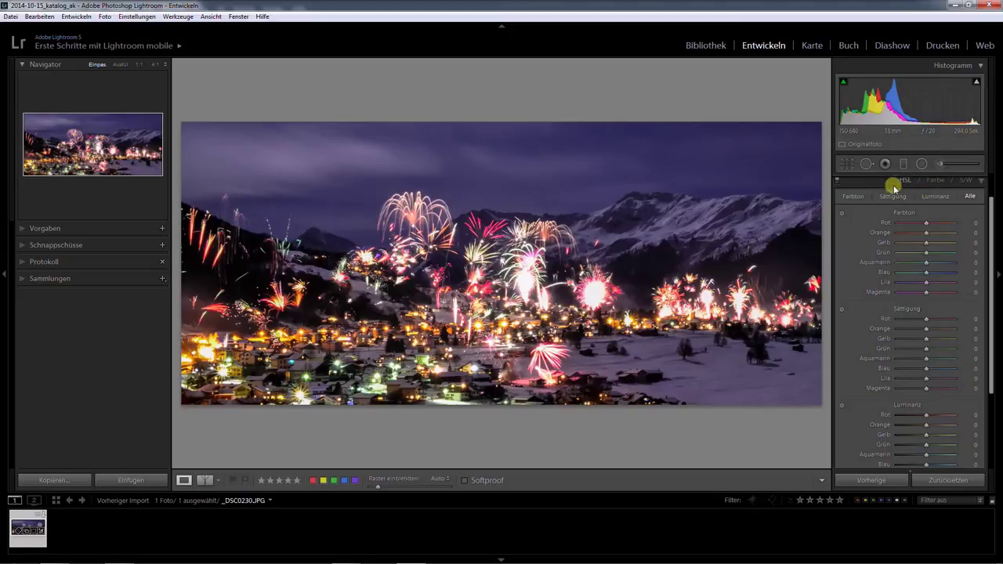
left_click(969, 180)
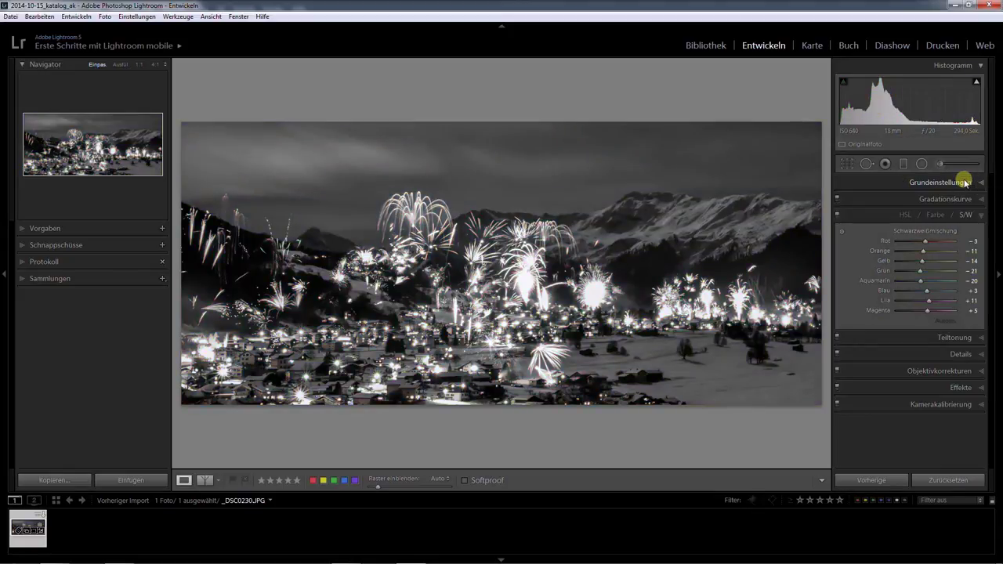
left_click(940, 214)
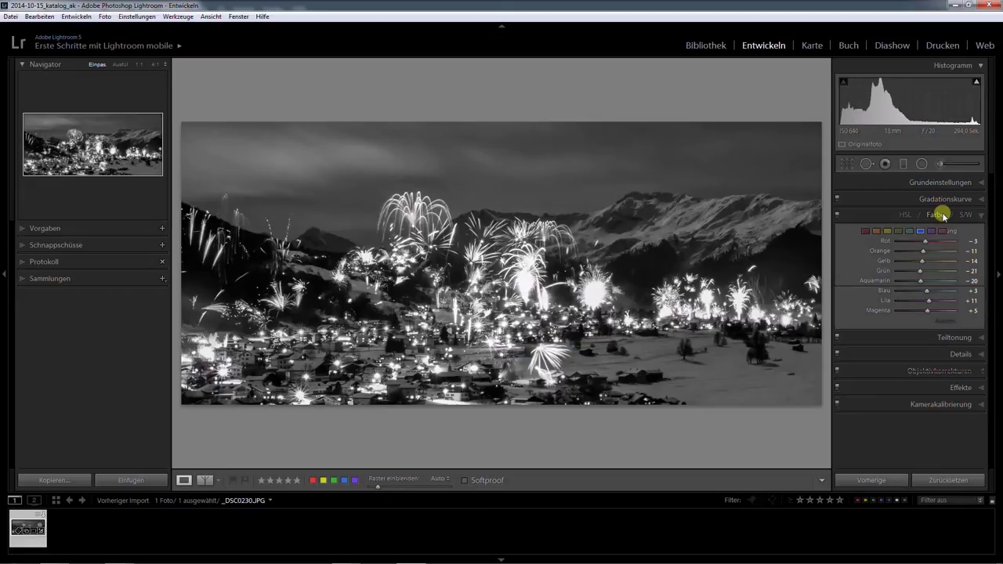
left_click(905, 215)
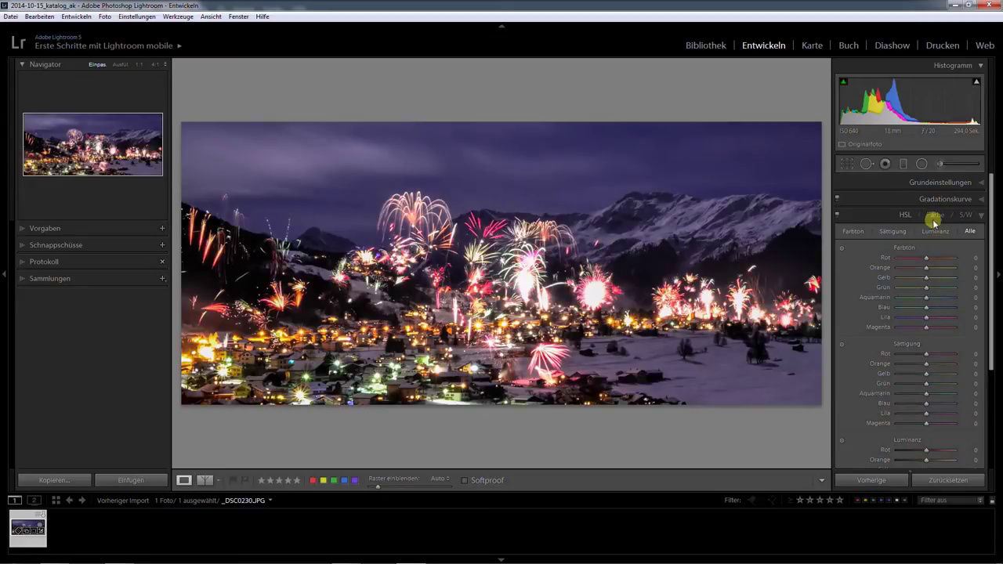
scroll(918, 210, "down", 1)
scroll(921, 239, "down", 1)
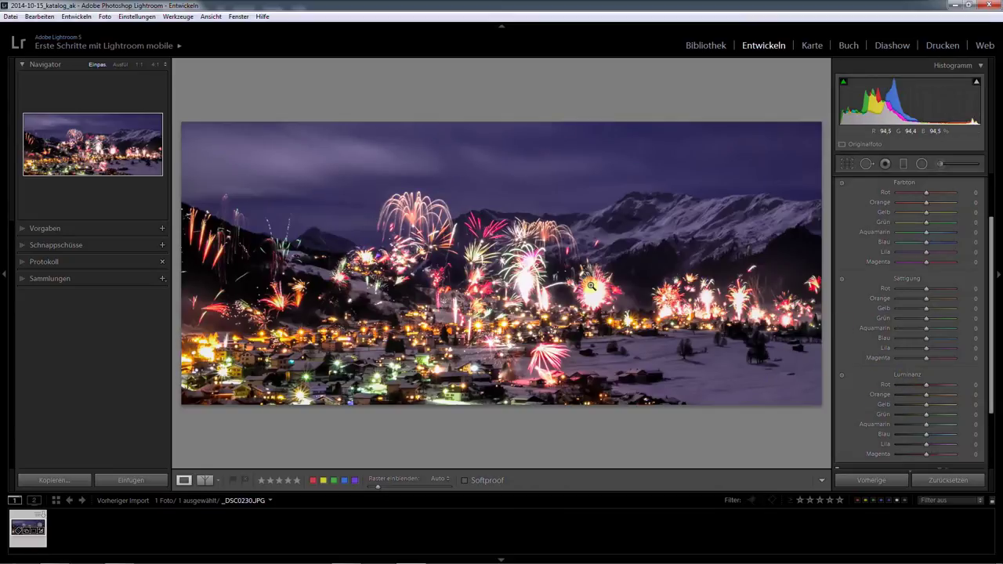
Zoom to 1:1 on the fireworks, trial darker red luminance, then reset it to 0.
left_click(594, 280)
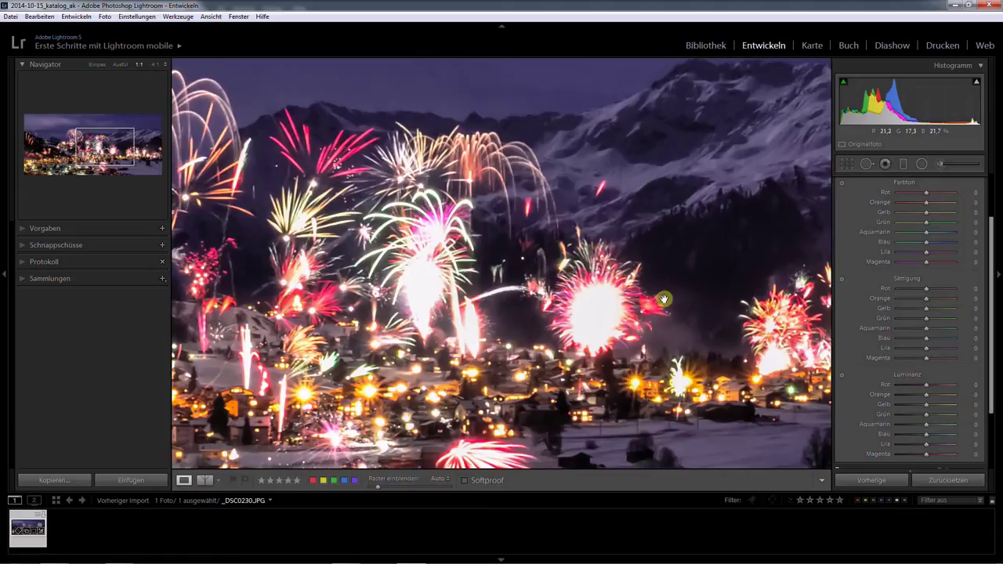
scroll(878, 345, "down", 1)
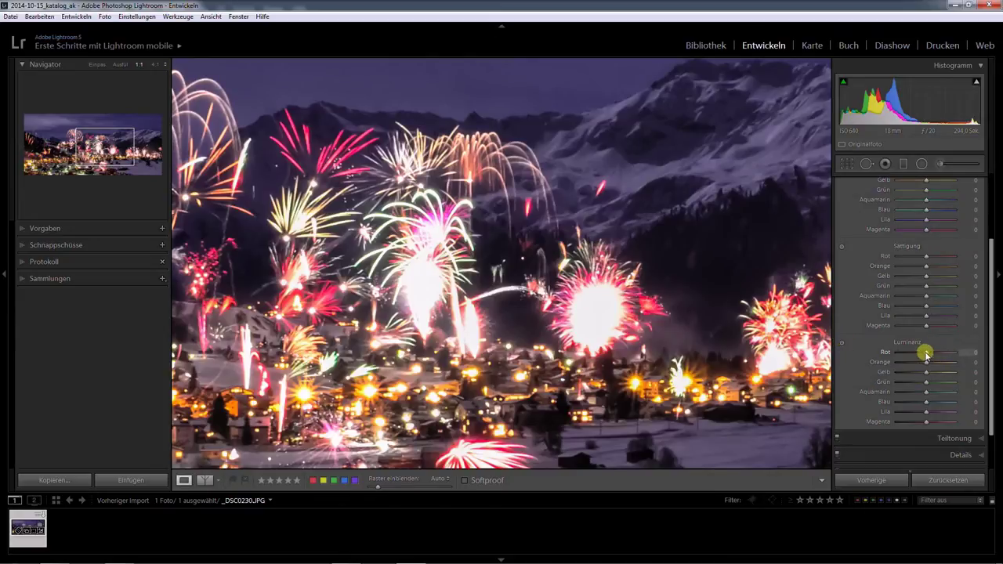
left_click_drag(922, 355, 882, 361)
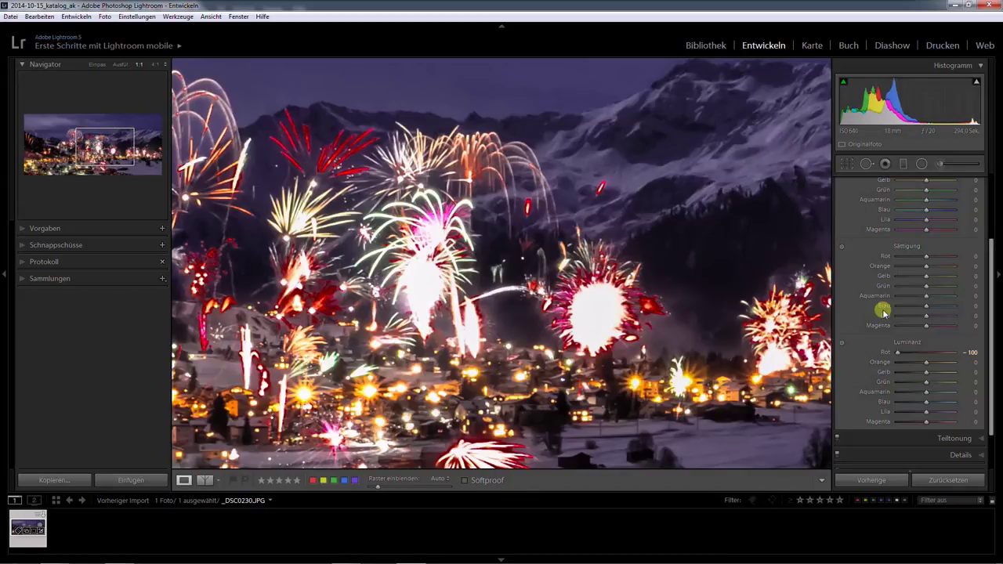
left_click_drag(895, 354, 922, 354)
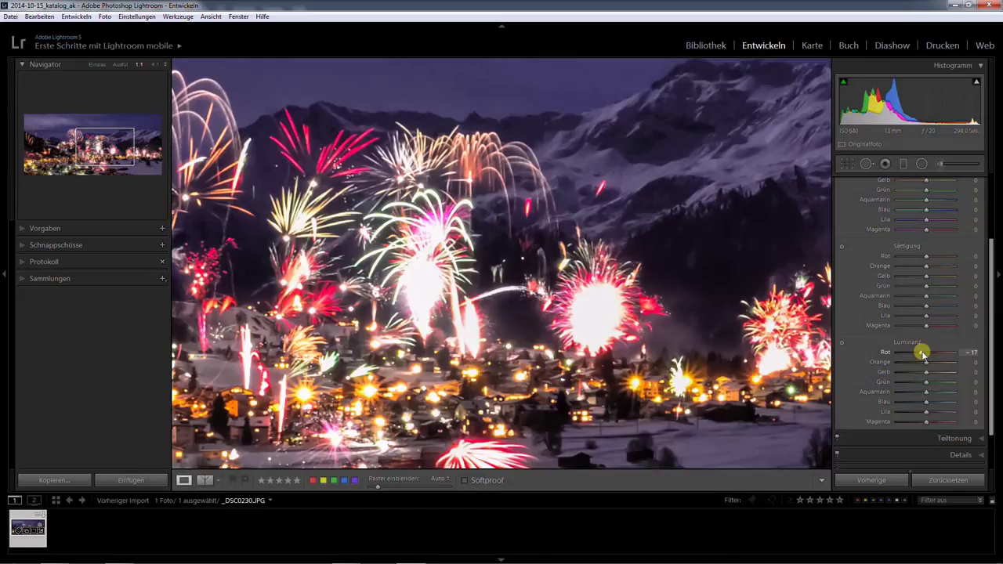
double_click(923, 354)
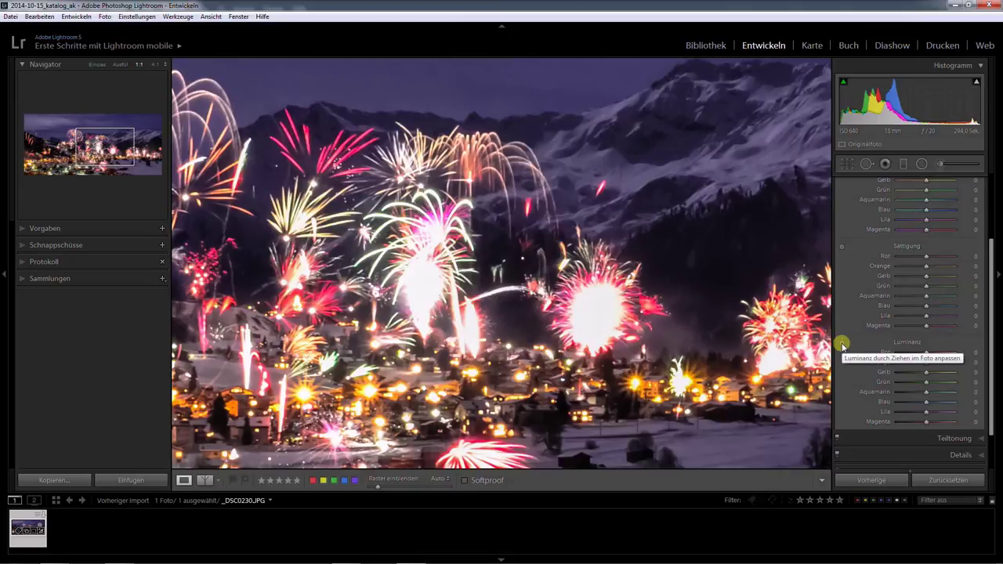
Use the targeted Luminance tool on the fireworks to set red −2 and orange +2.
left_click(843, 343)
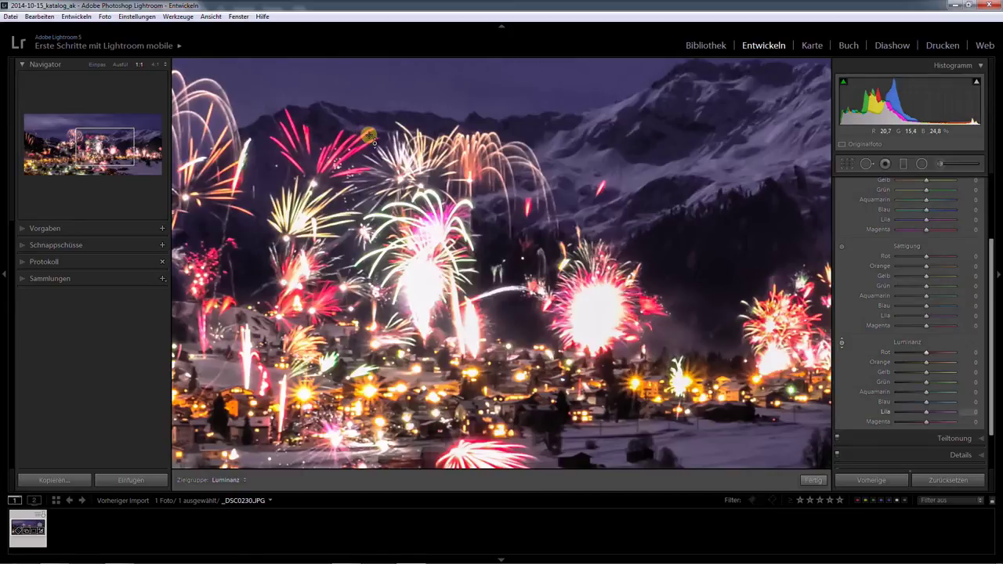
mouse_move(366, 137)
left_mouse_down()
mouse_move(369, 232)
mouse_move(348, 47)
mouse_move(346, 104)
left_mouse_up()
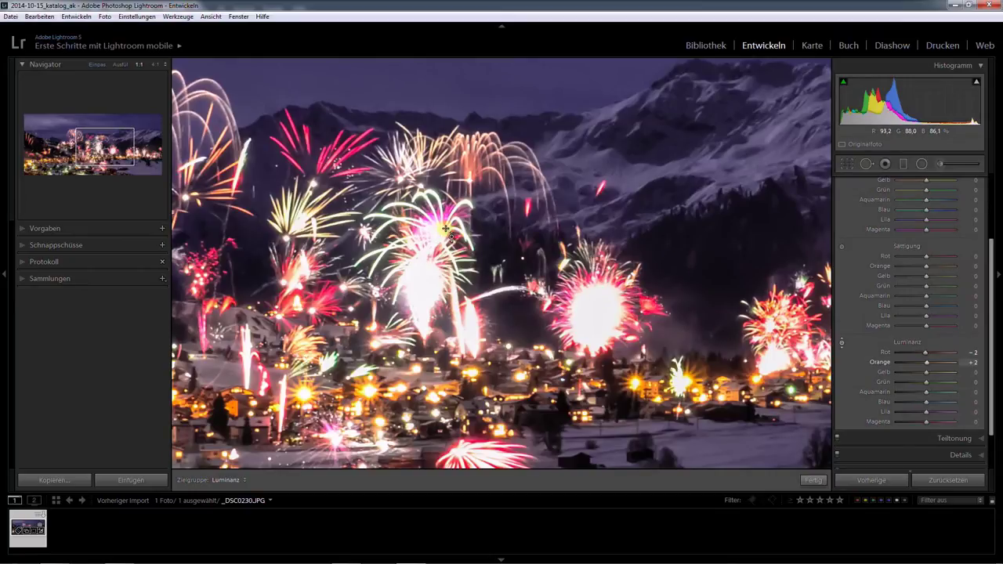
mouse_move(370, 231)
left_mouse_down()
mouse_move(432, 352)
mouse_move(565, 320)
left_mouse_up()
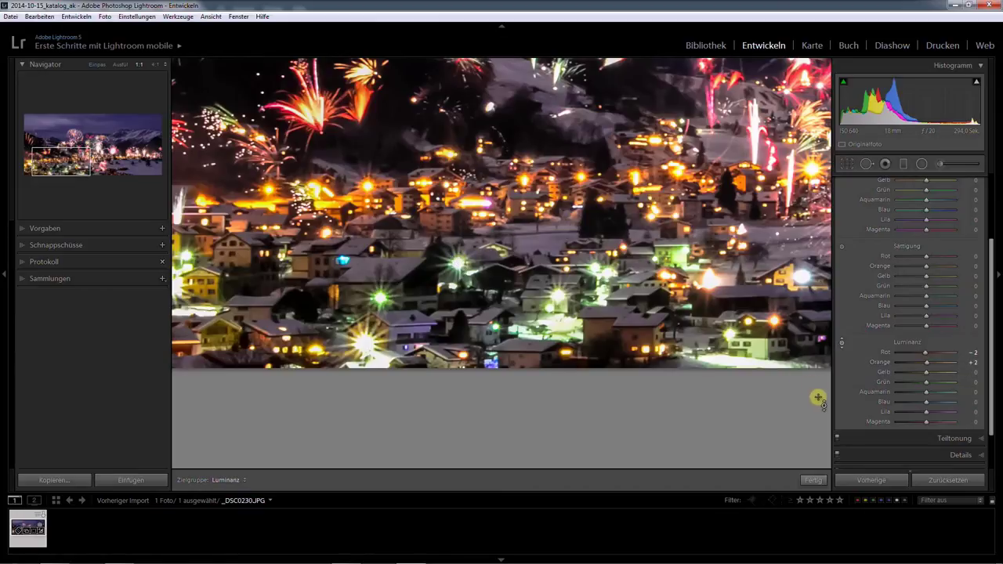
left_click(809, 481)
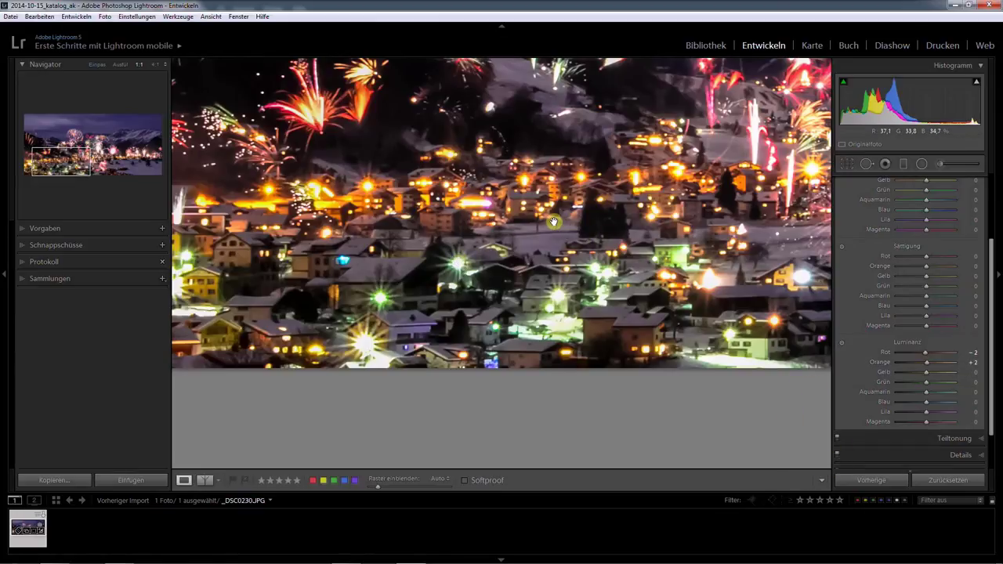
left_click(558, 224)
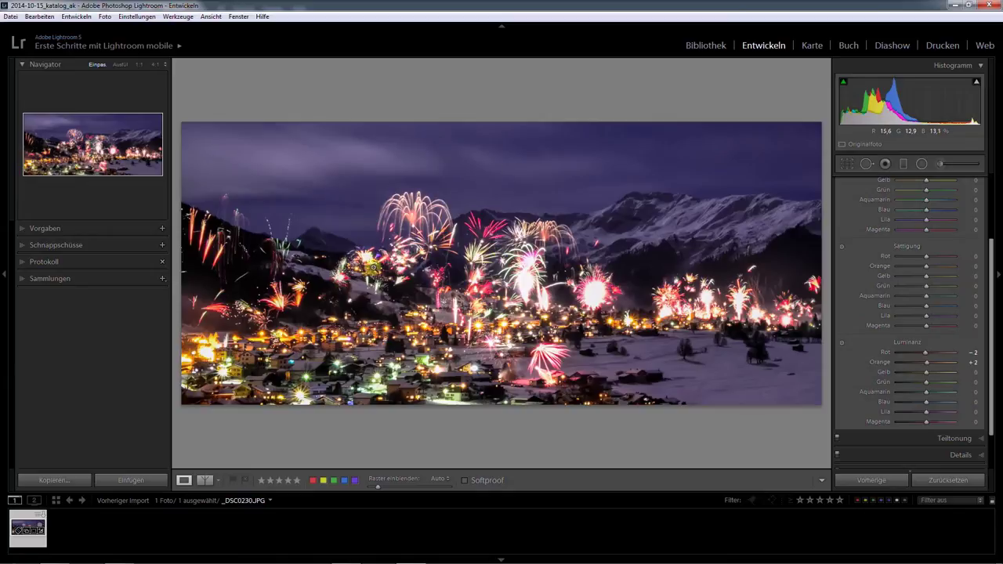
Drag on an upper-left firework with targeted tools to set red saturation −23 and orange +17.
left_click(455, 235)
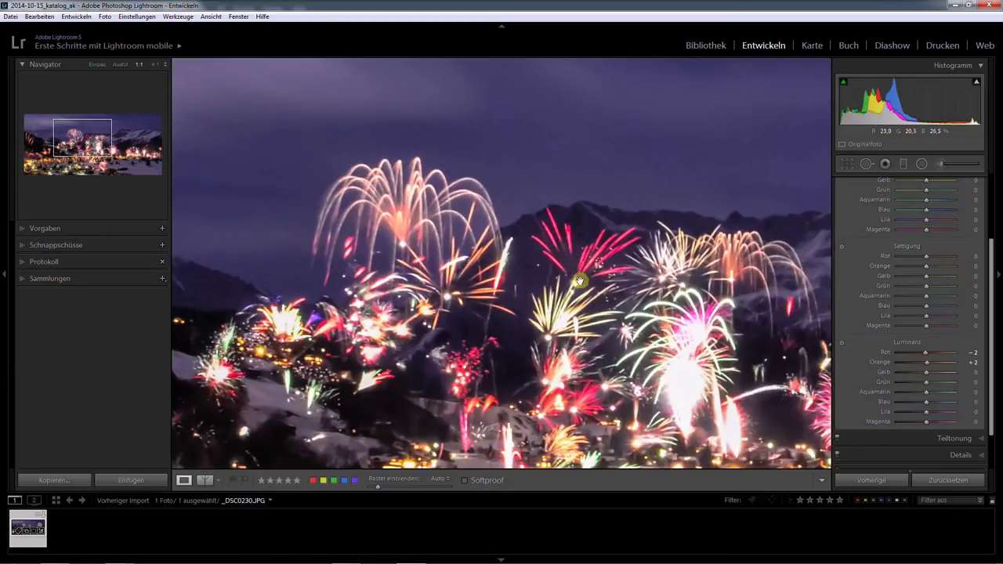
left_click(842, 343)
left_click_drag(404, 220, 400, 222)
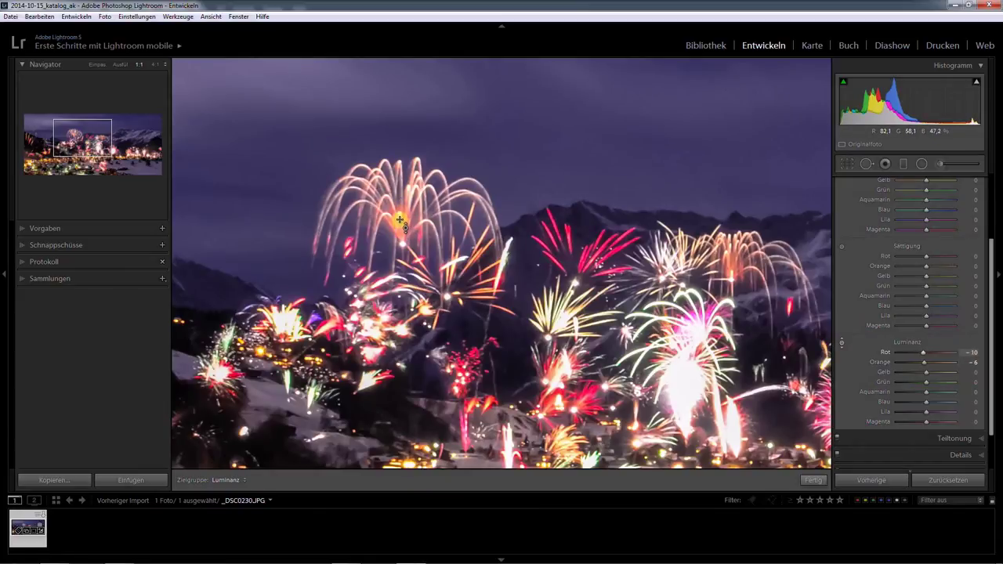
left_click(842, 246)
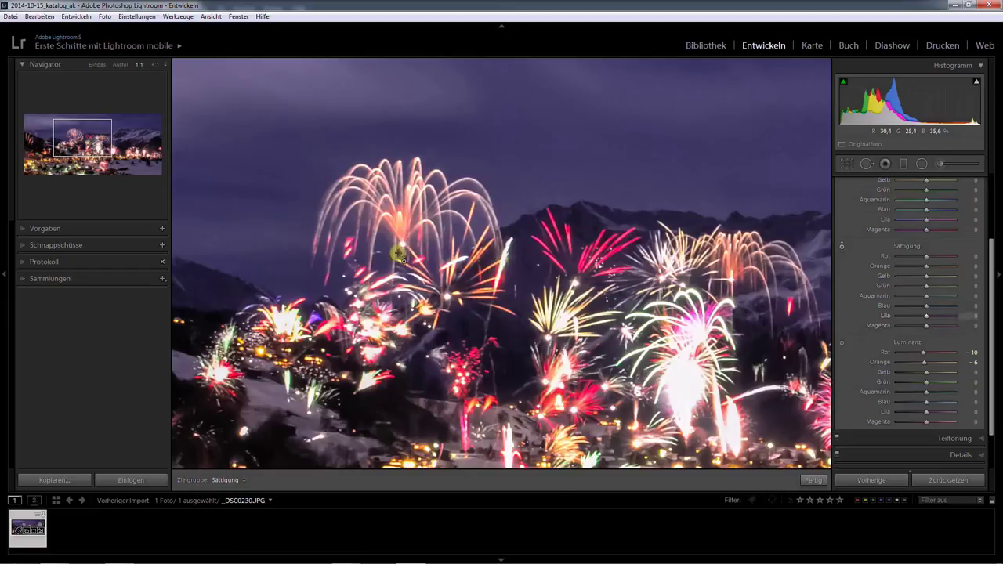
left_click_drag(404, 209, 410, 213)
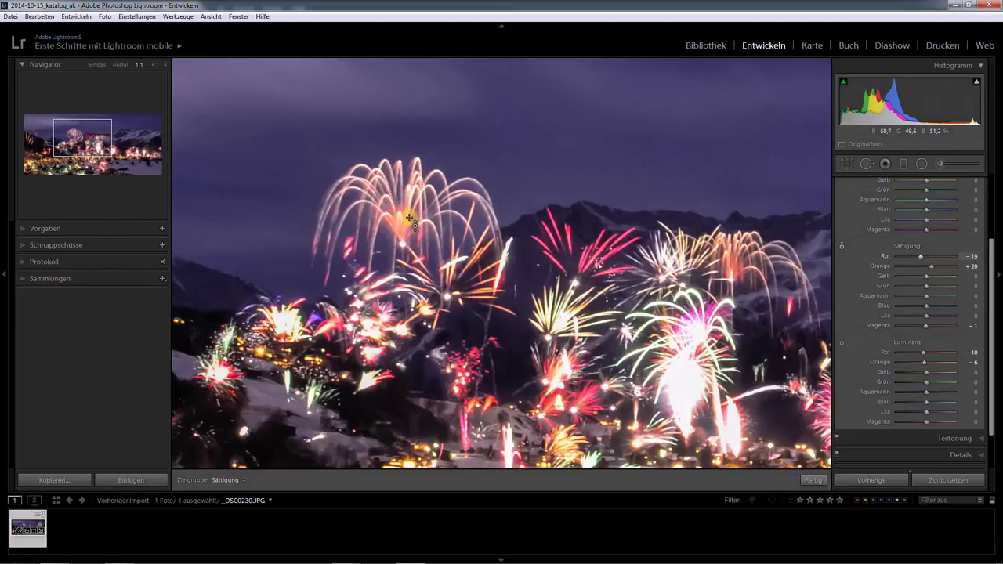
left_click_drag(407, 213, 409, 216)
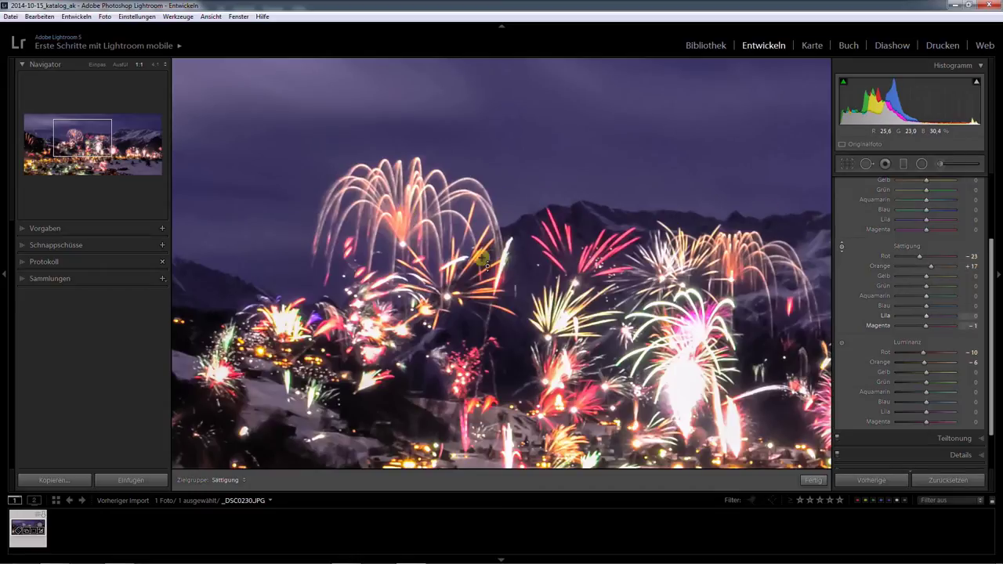
left_click(814, 481)
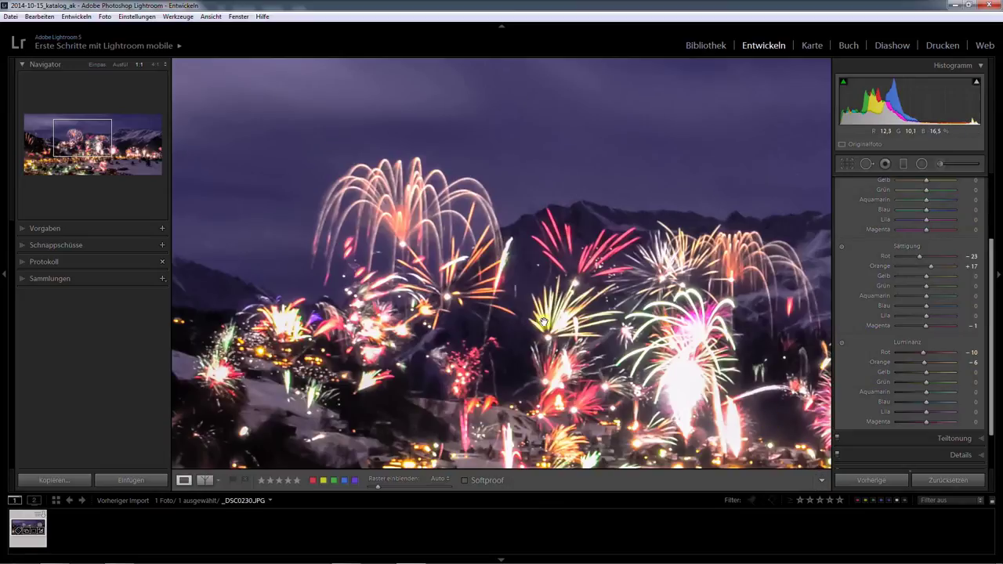
Darken the sky with the targeted Luminance tool: blue −15, purple −28.
left_click(607, 355)
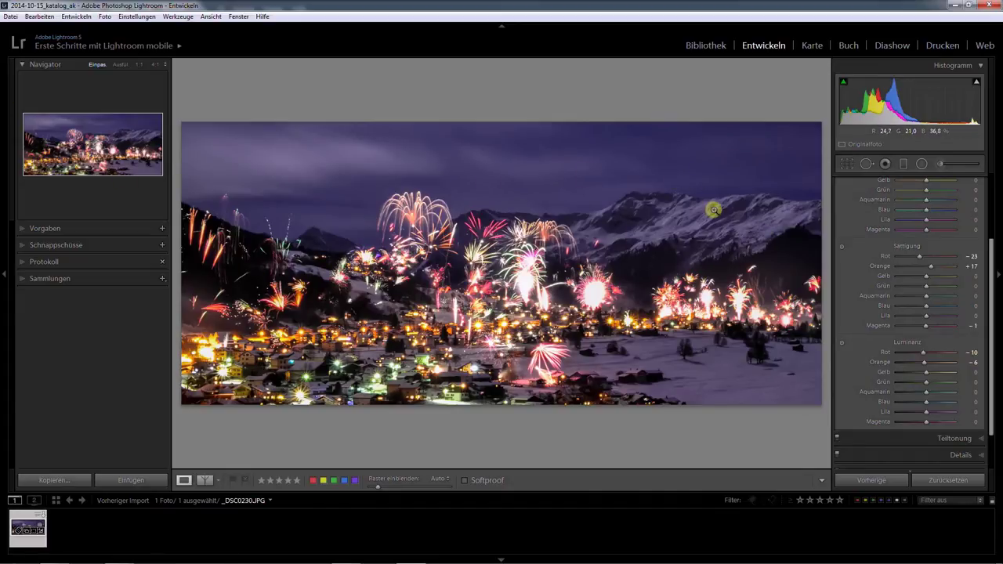
left_click(842, 343)
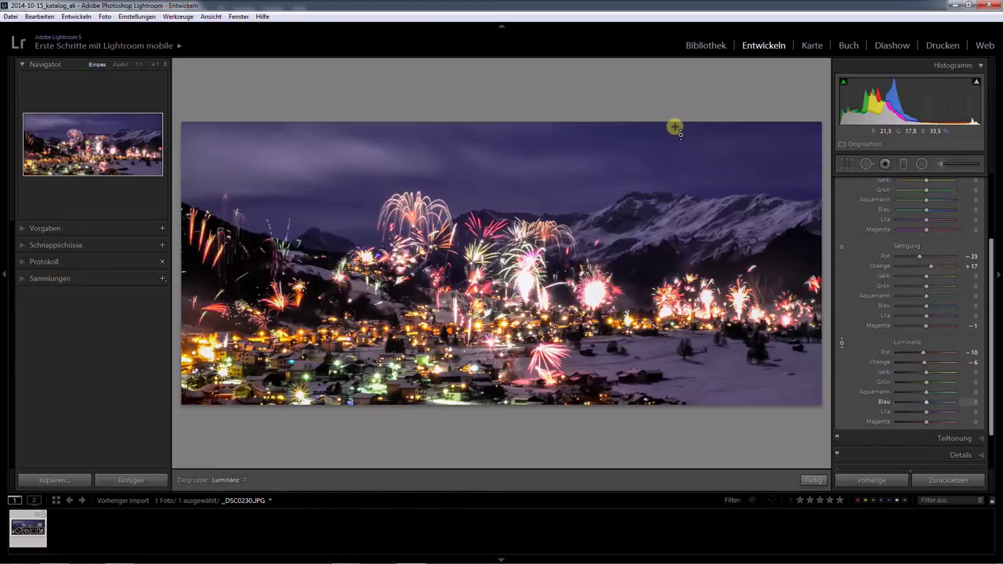
mouse_move(674, 149)
left_mouse_down()
mouse_move(661, 314)
mouse_move(666, 282)
mouse_move(642, 132)
mouse_move(656, 233)
mouse_move(648, 178)
left_mouse_up()
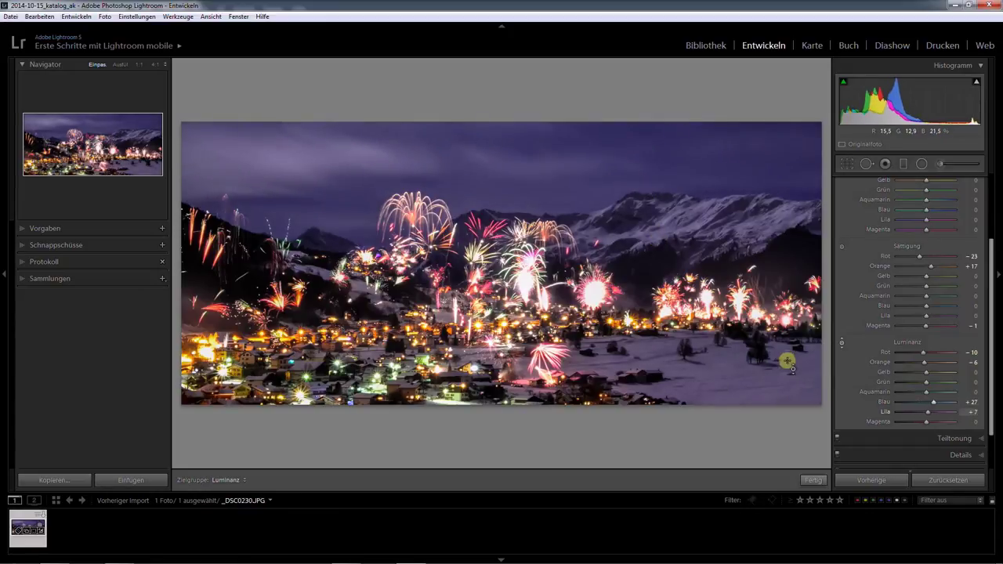
mouse_move(543, 142)
left_mouse_down()
mouse_move(544, 192)
mouse_move(540, 182)
left_mouse_up()
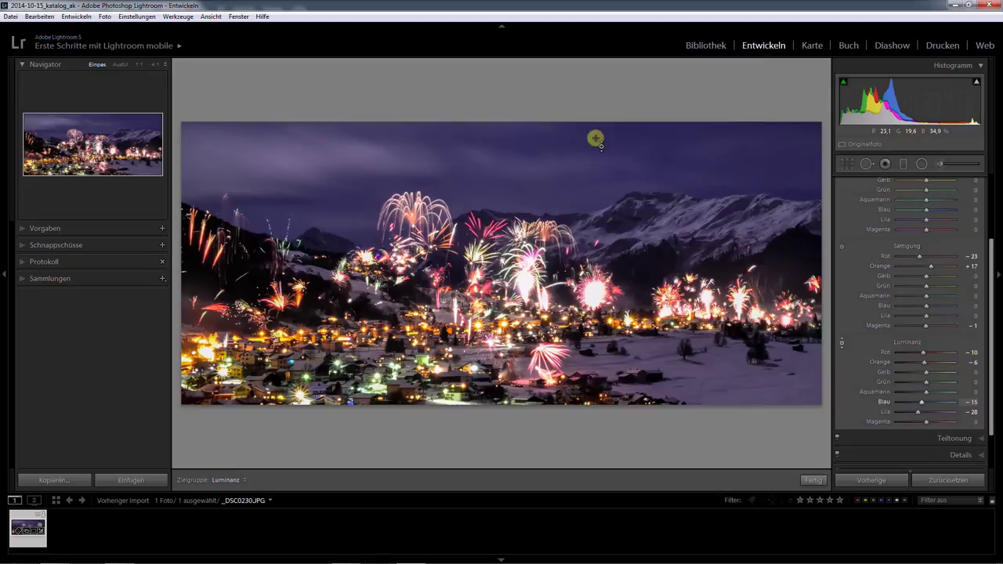
Boost sky saturation with the targeted Saturation tool: blue +18, purple +14.
left_click(842, 246)
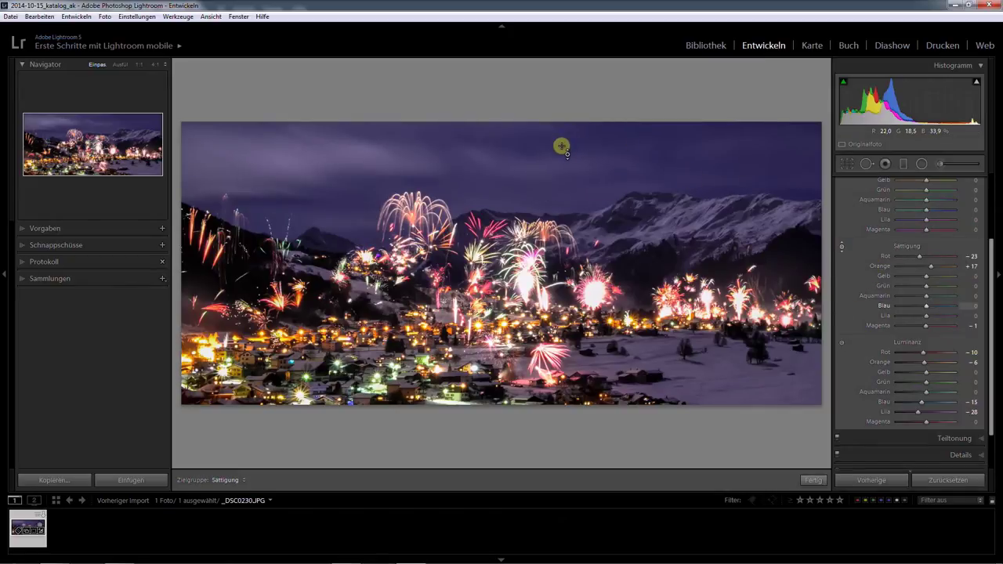
mouse_move(564, 139)
left_mouse_down()
mouse_move(563, 125)
mouse_move(564, 150)
mouse_move(565, 128)
left_mouse_up()
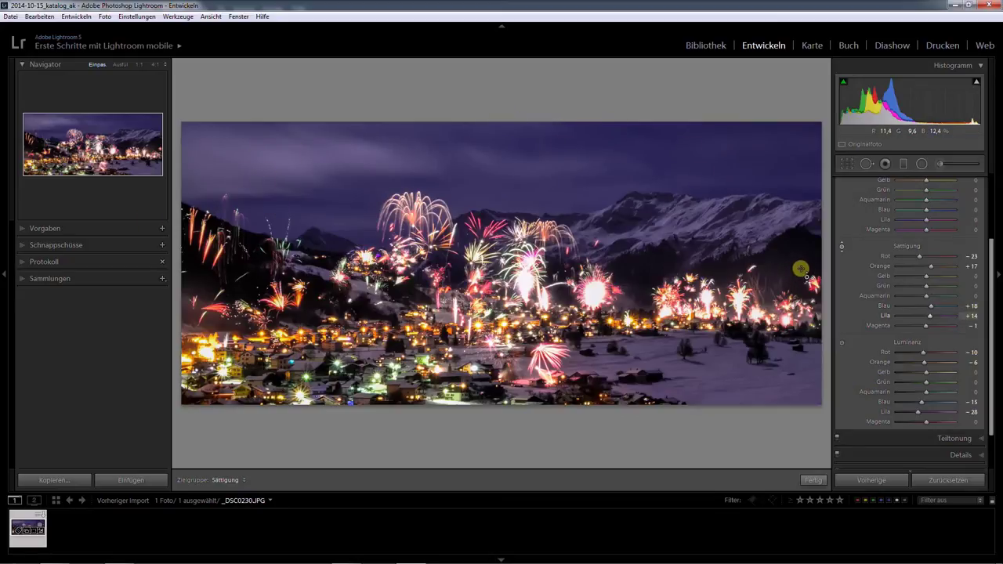
left_click_drag(992, 292, 993, 243)
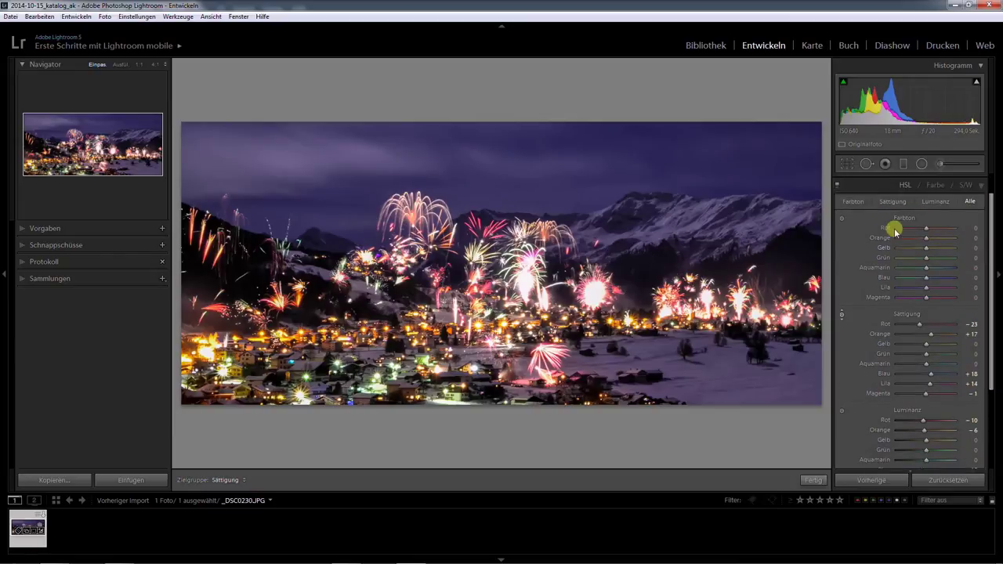
Use the targeted Hue tool on the sky to set blue −2 and purple −1.
left_click(842, 219)
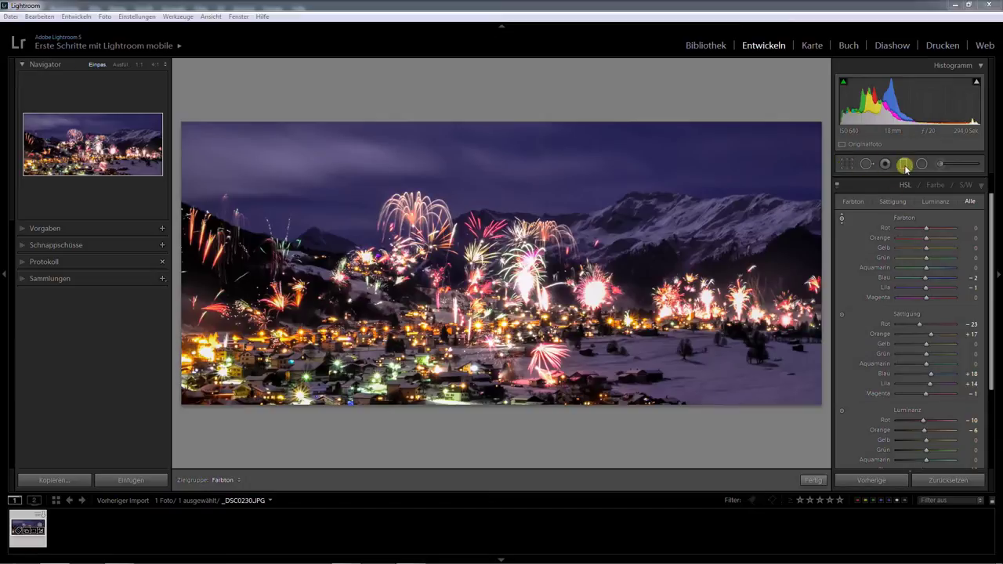
Draw a trial graduated filter at exposure −3.18, widen it, then delete it.
left_click(904, 164)
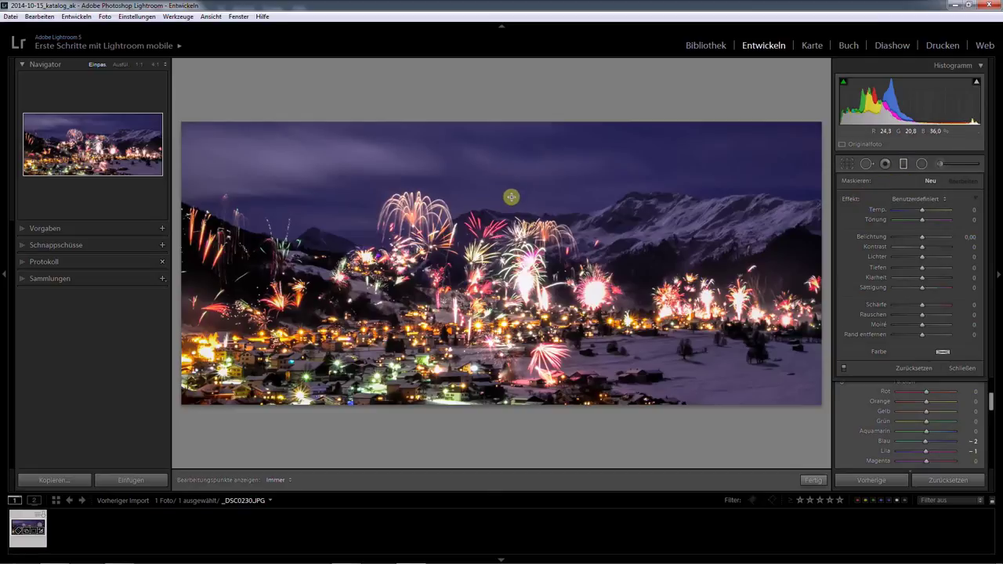
left_click_drag(508, 204, 504, 250)
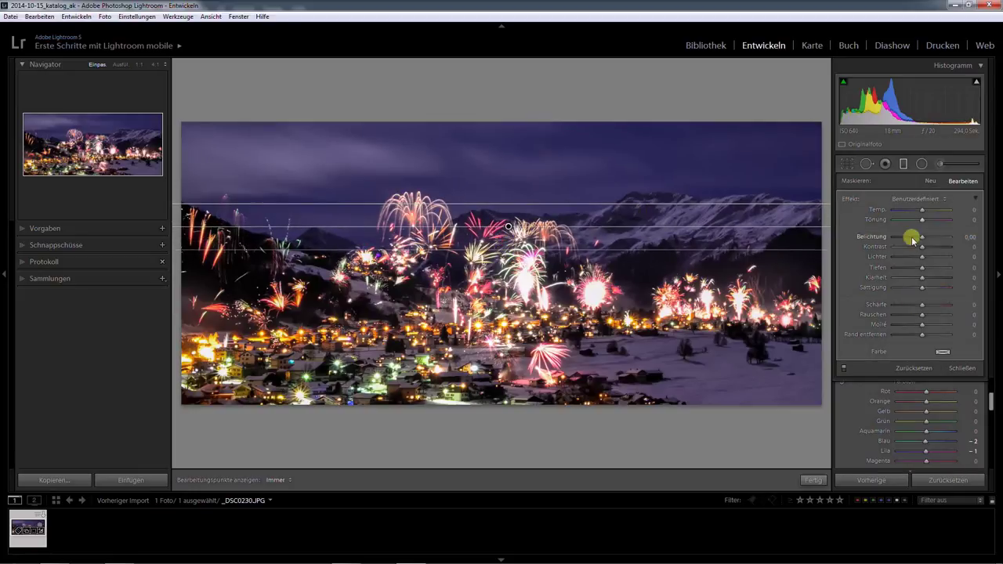
left_click_drag(921, 237, 899, 238)
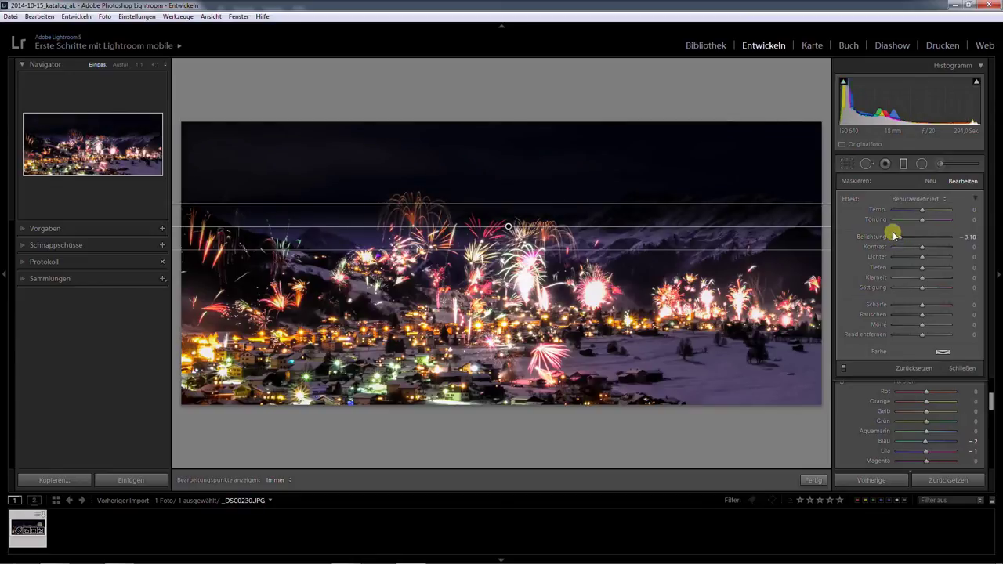
left_click(811, 479)
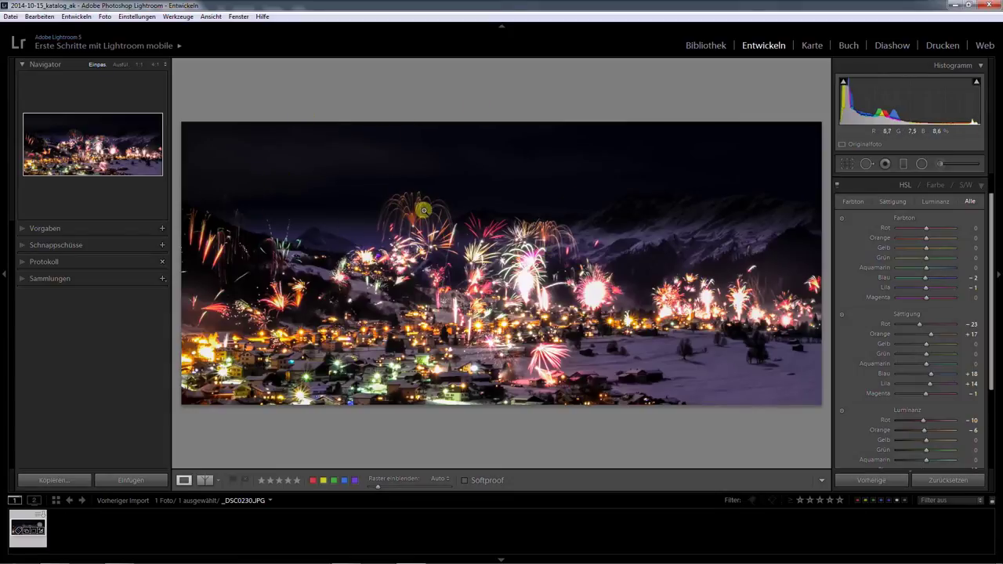
left_click(902, 164)
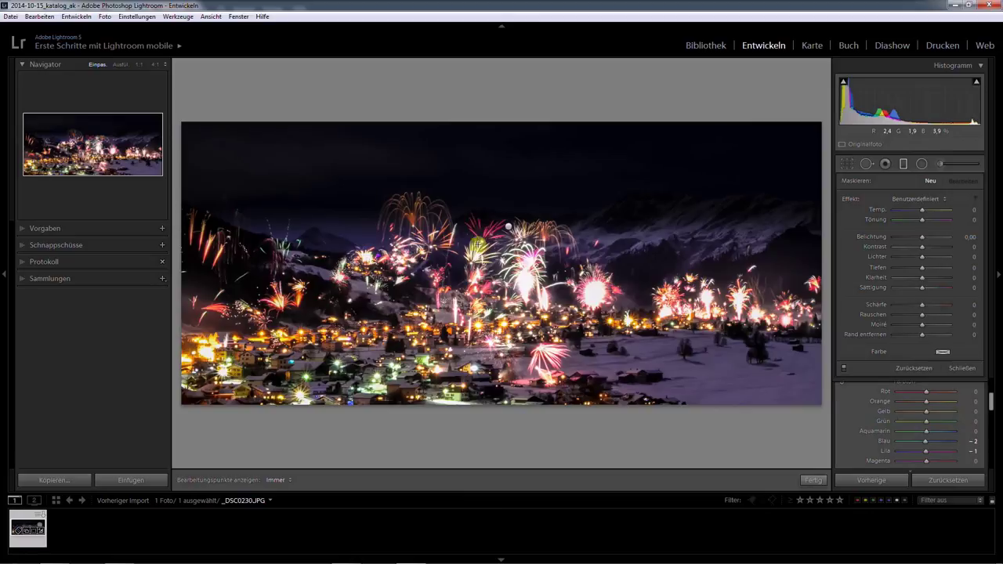
left_click(508, 226)
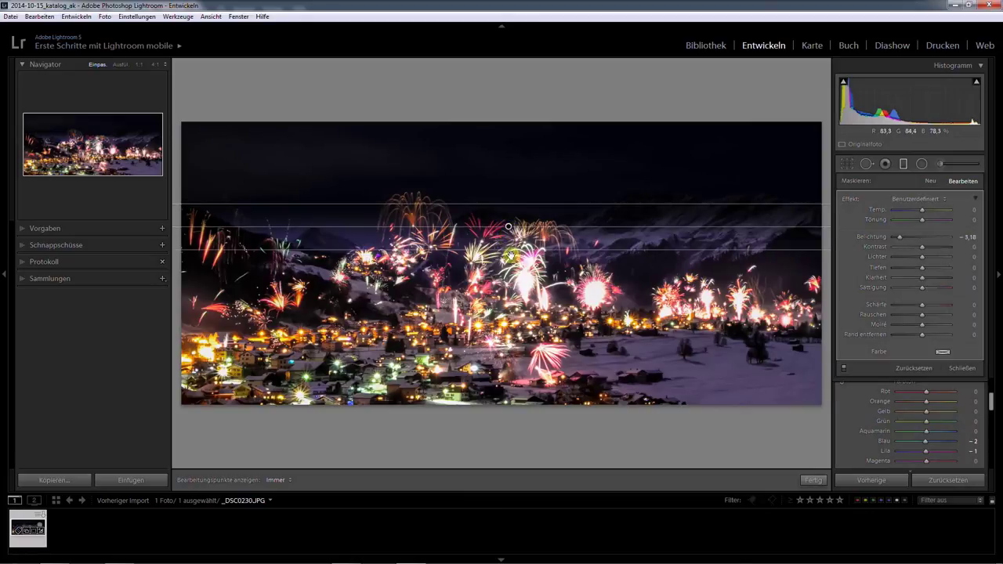
left_click_drag(511, 251, 511, 286)
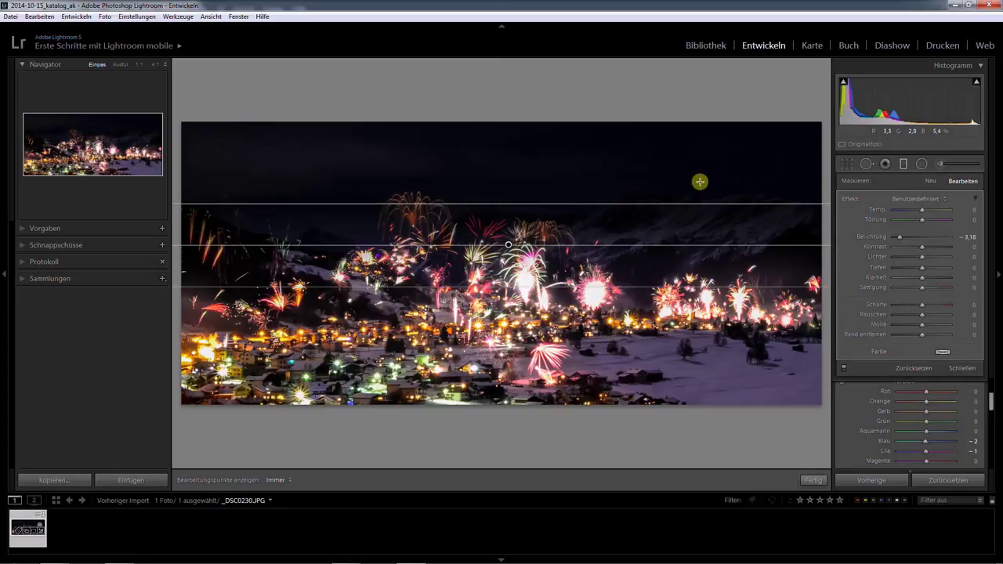
key("Delete")
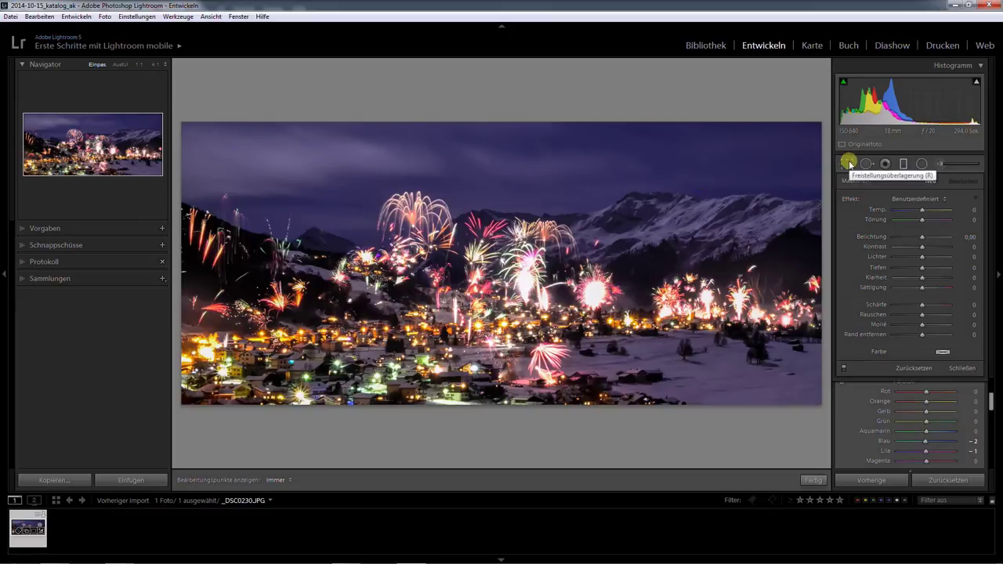
After briefly opening and closing Crop, draw a new graduated filter across the upper sky.
left_click(847, 164)
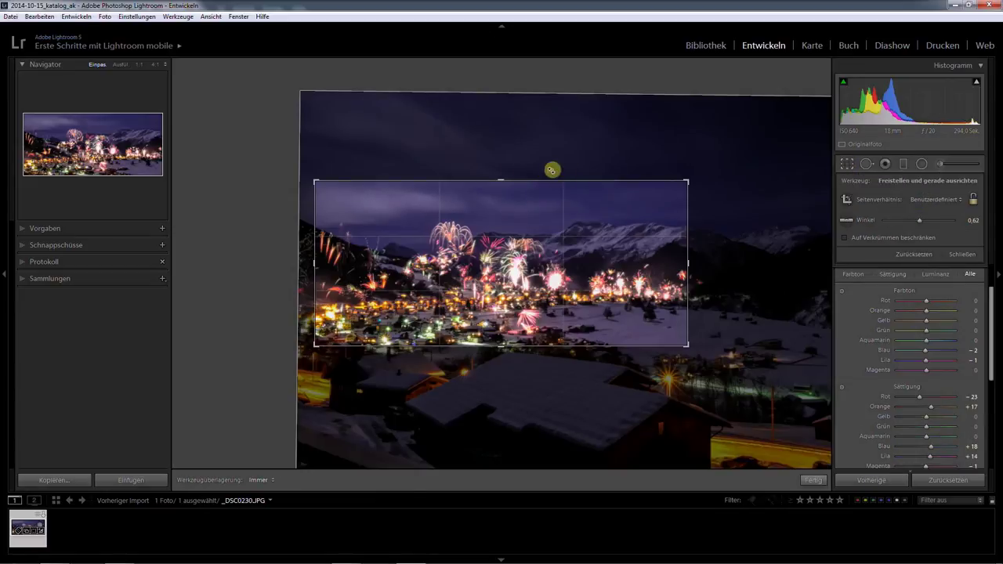
left_click(815, 479)
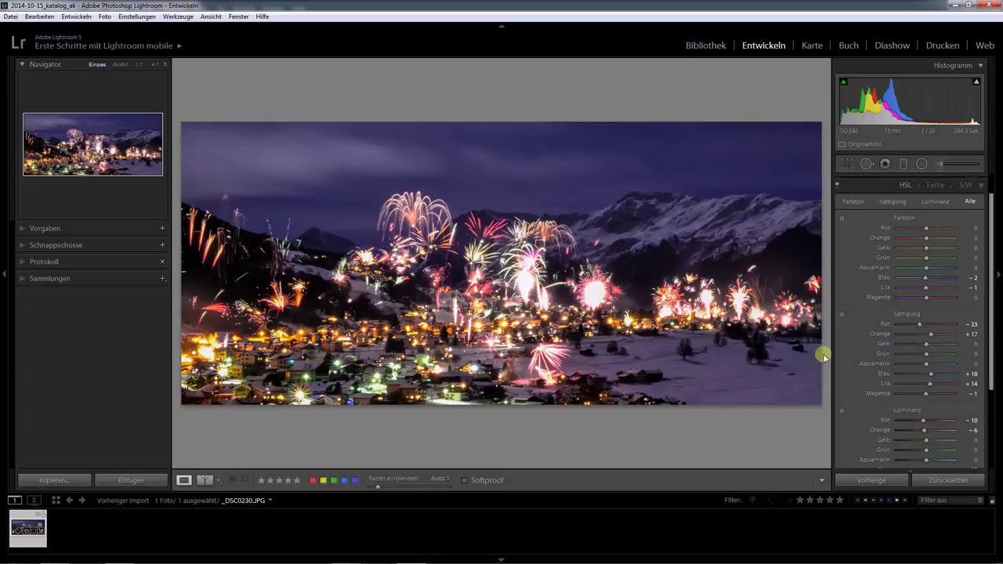
left_click(904, 163)
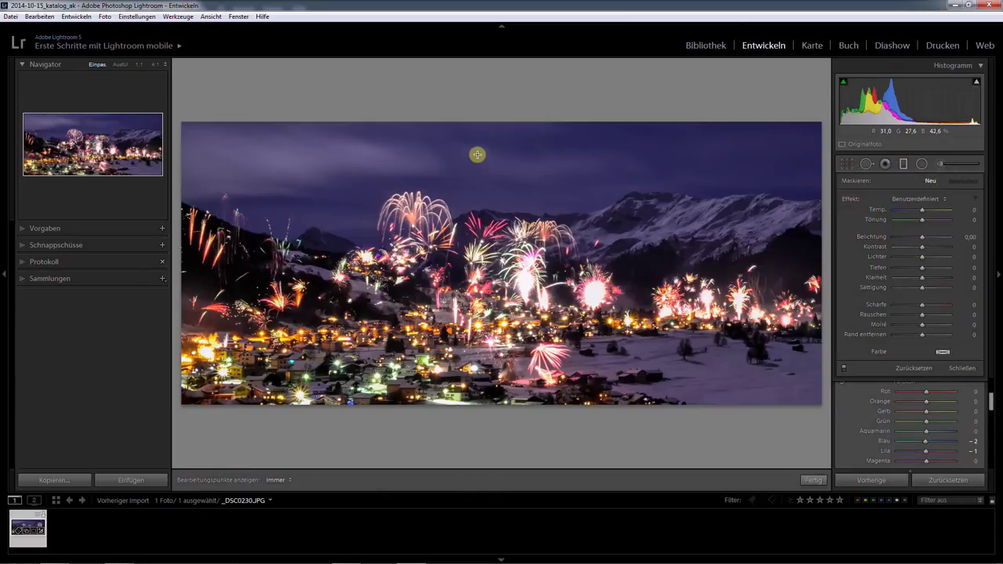
left_click_drag(480, 136, 485, 280)
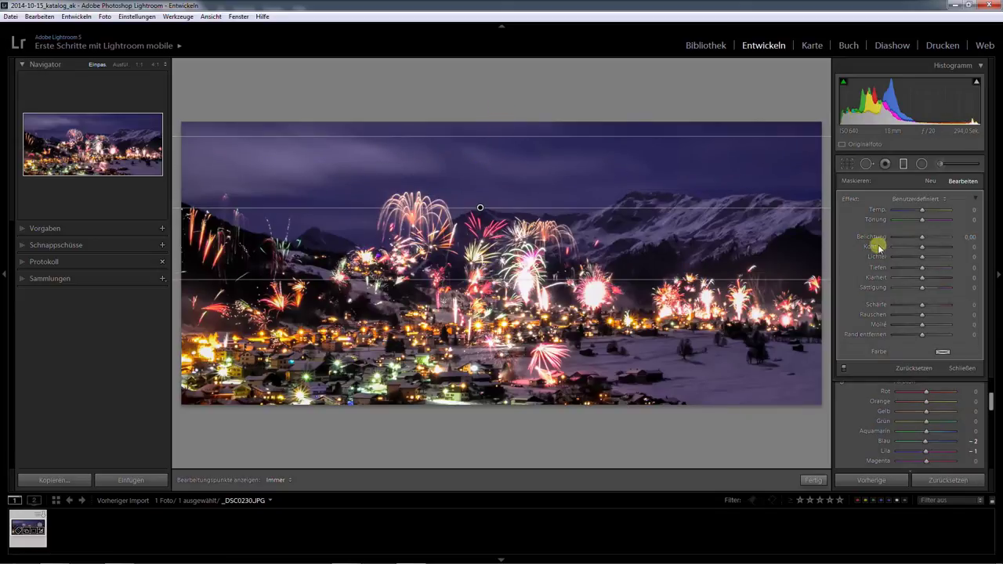
Give the filter exposure −2.58, highlights 14, clarity −35 and shadows −35, then finish it.
left_click_drag(923, 236, 914, 237)
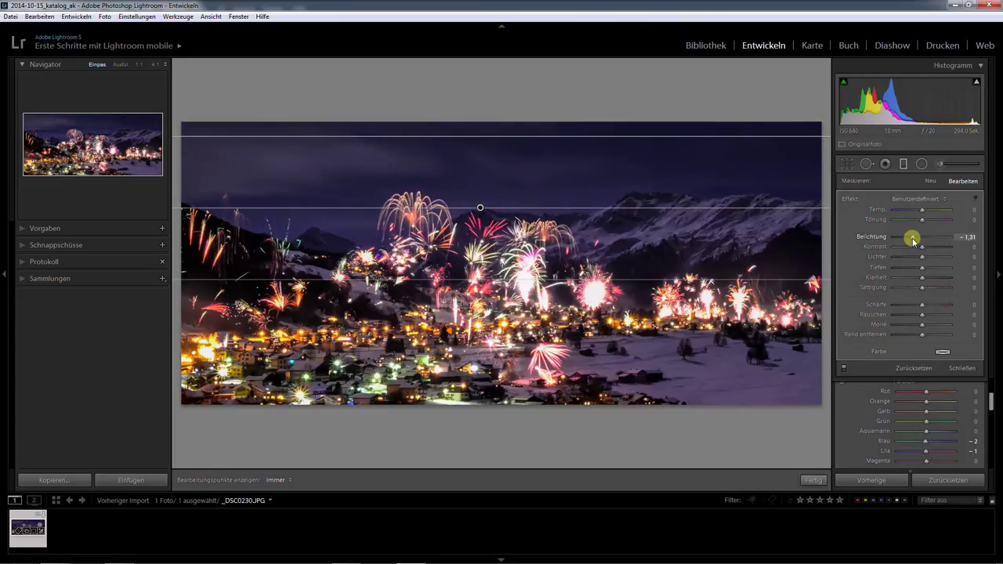
left_click_drag(911, 243, 907, 242)
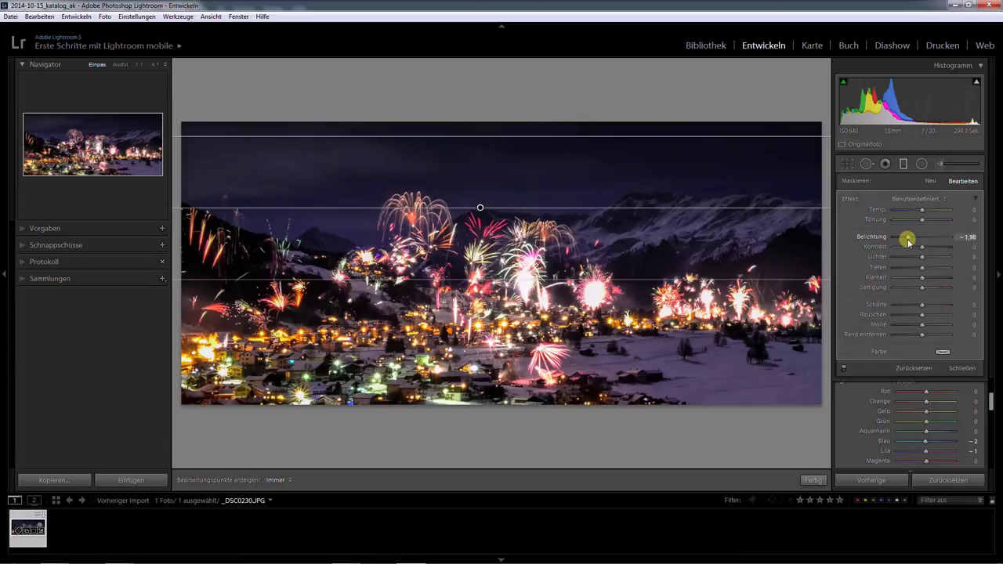
left_click_drag(907, 242, 904, 242)
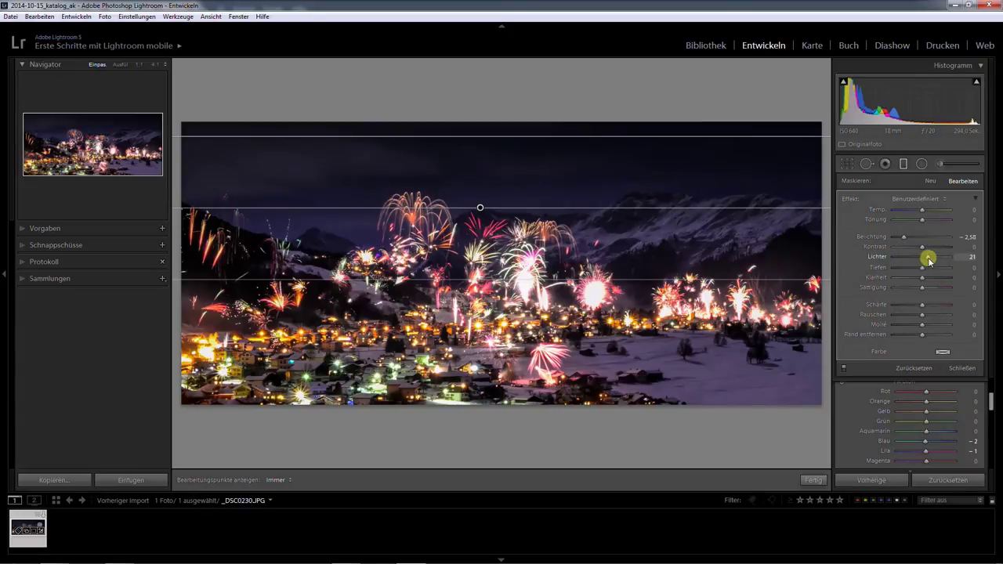
left_click_drag(923, 257, 927, 257)
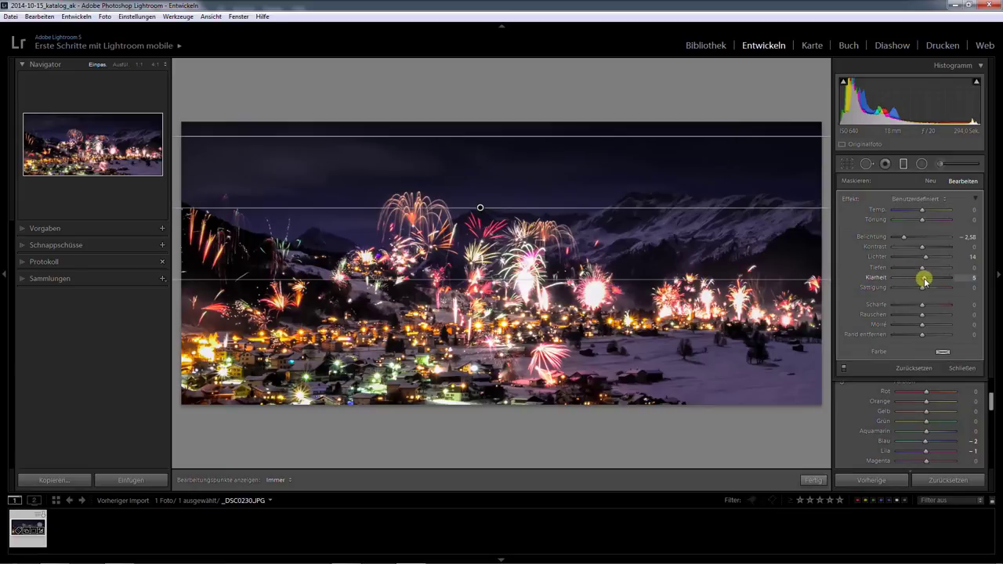
mouse_move(923, 281)
left_mouse_down()
mouse_move(902, 279)
mouse_move(960, 281)
mouse_move(909, 278)
left_mouse_up()
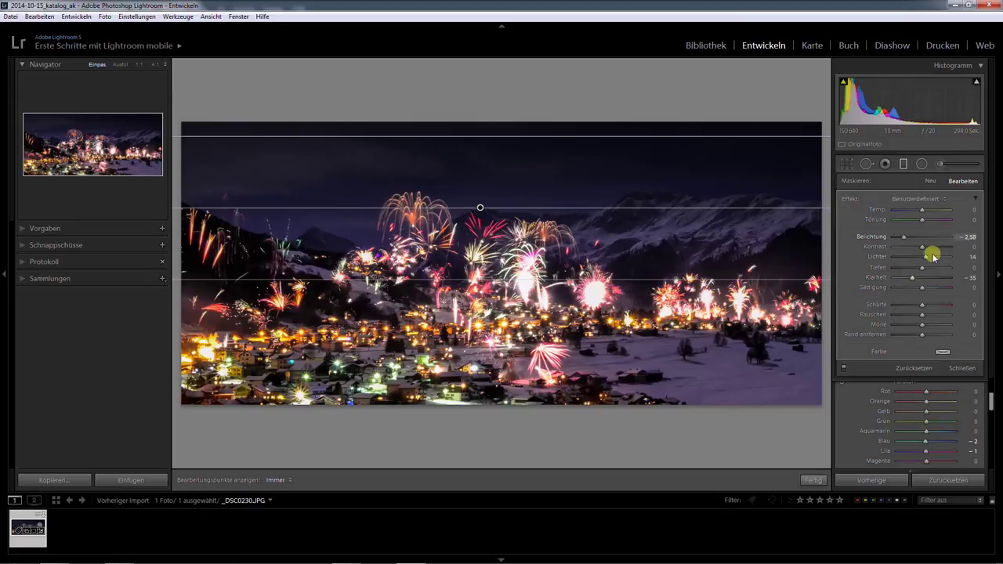
mouse_move(924, 270)
left_mouse_down()
mouse_move(904, 270)
mouse_move(912, 269)
left_mouse_up()
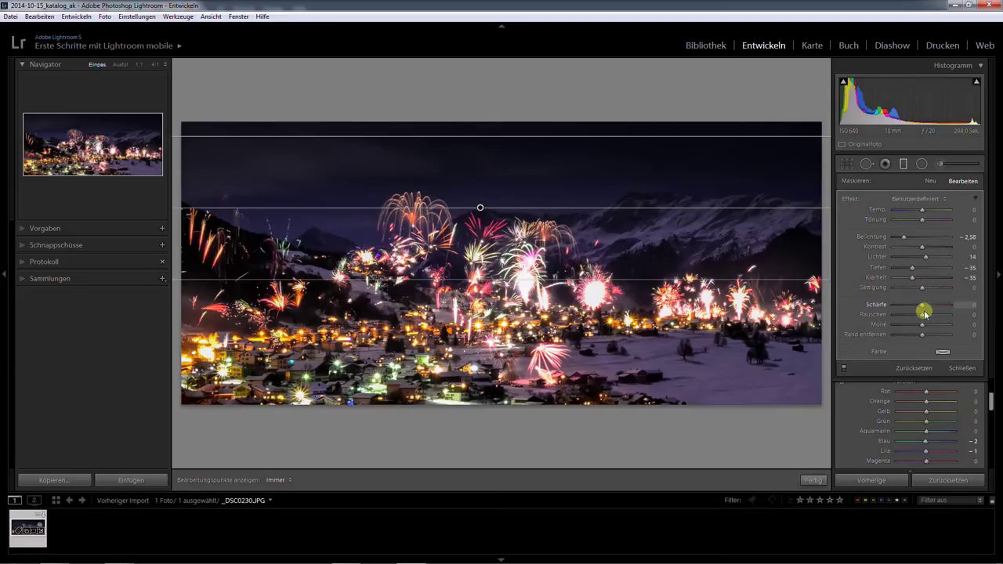
left_click(813, 480)
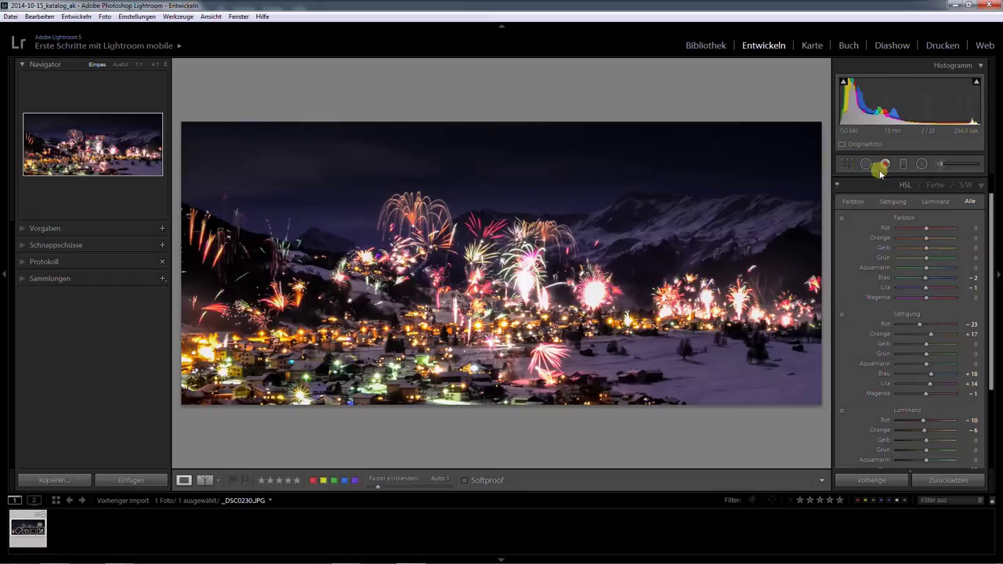
Draw a second graduated filter across the top of the sky with lowered exposure (Belichtung).
left_click(903, 164)
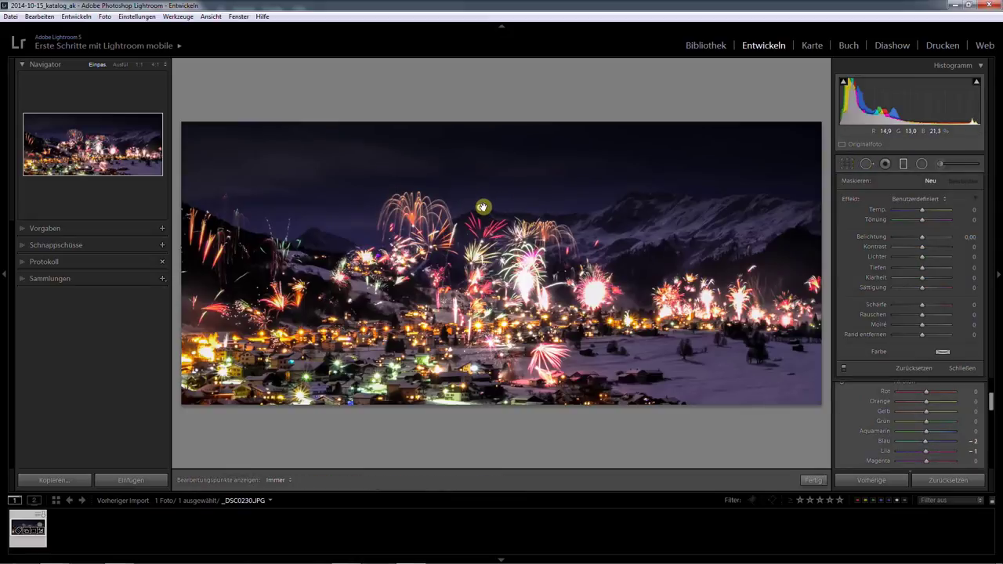
left_click(903, 164)
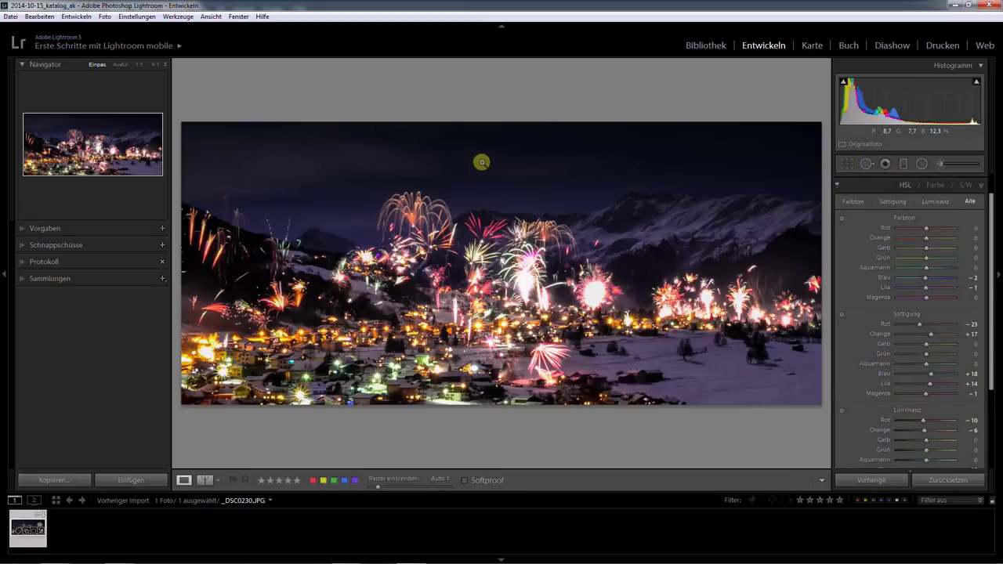
left_click(903, 164)
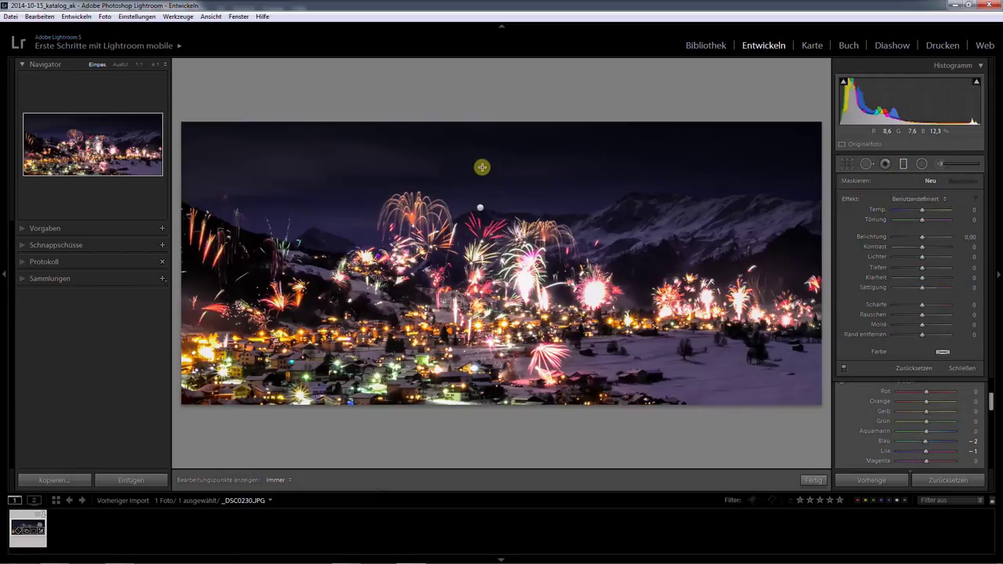
mouse_move(478, 164)
left_mouse_down()
mouse_move(474, 185)
mouse_move(478, 171)
left_mouse_up()
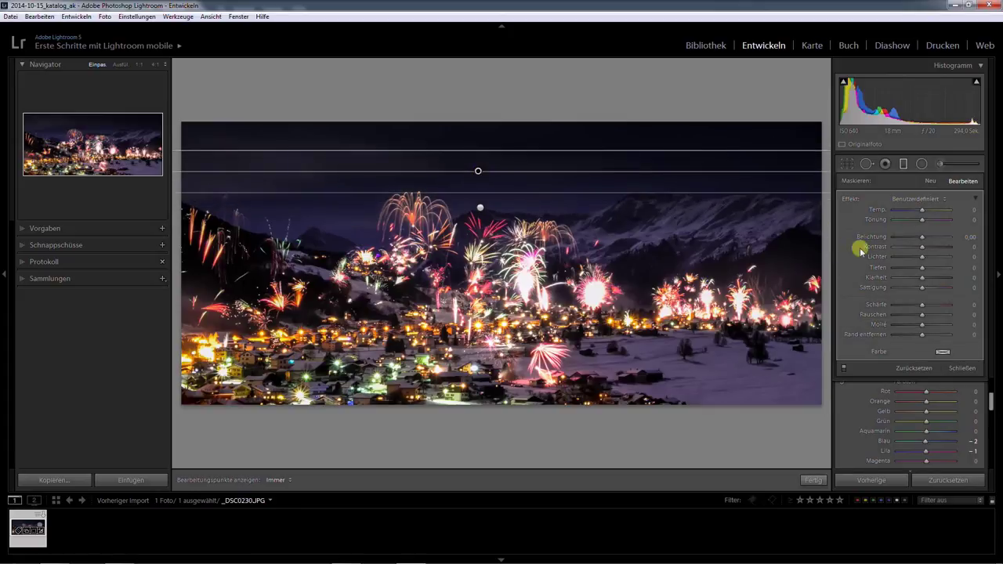
mouse_move(921, 242)
left_mouse_down()
mouse_move(912, 240)
mouse_move(921, 242)
left_mouse_up()
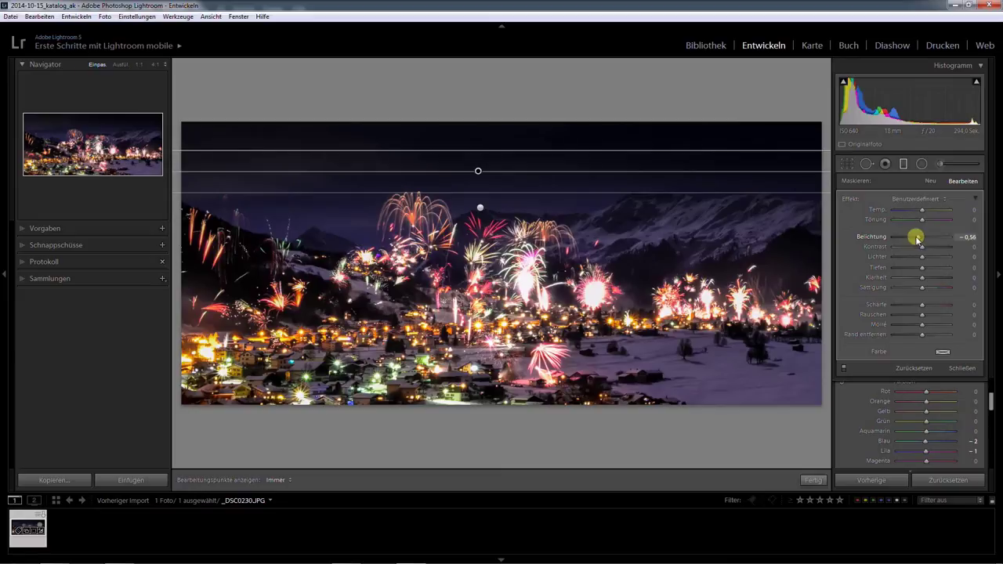
left_click(812, 480)
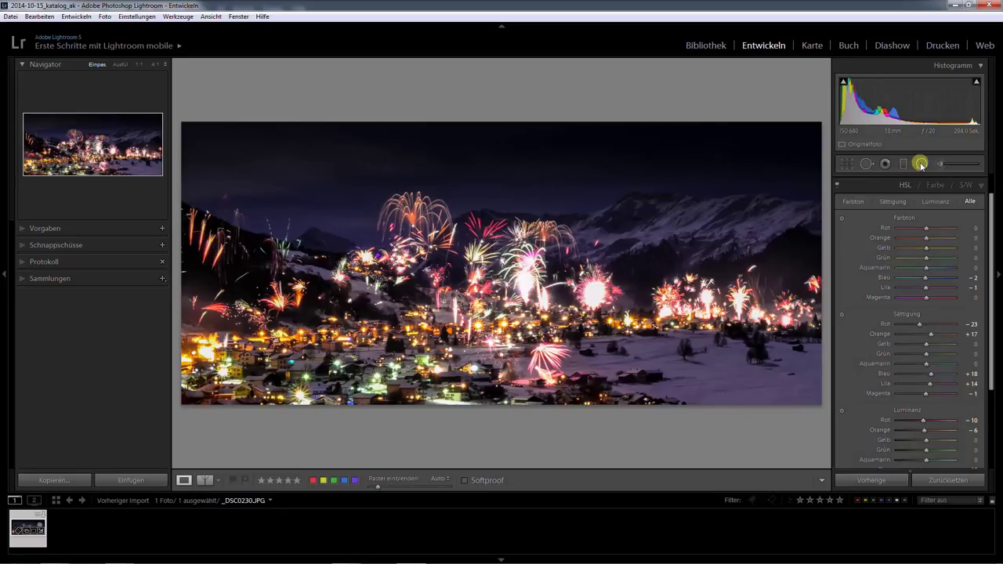
Draw a radial filter oval over the upper-left sky above the fireworks.
left_click(921, 164)
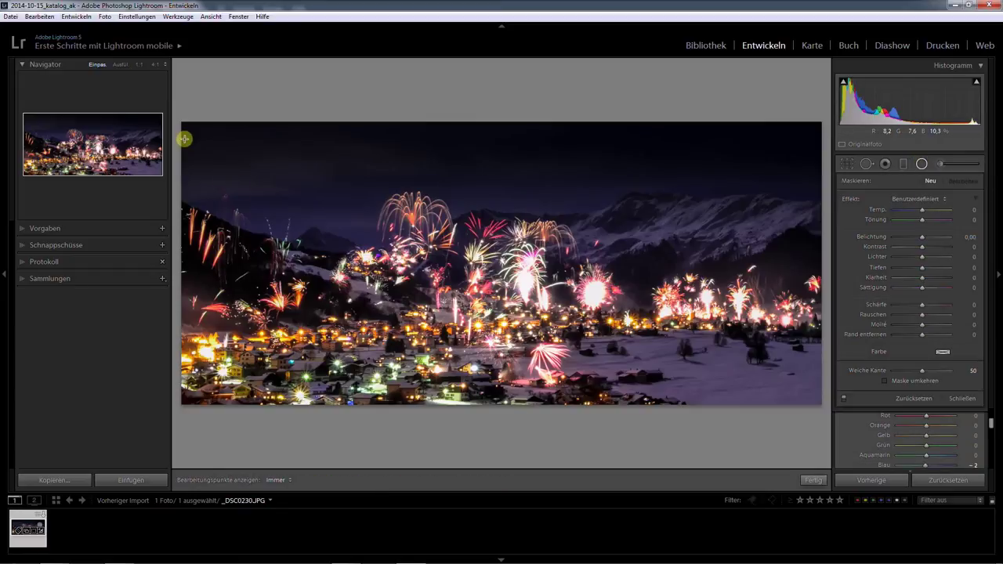
left_click_drag(210, 150, 392, 209)
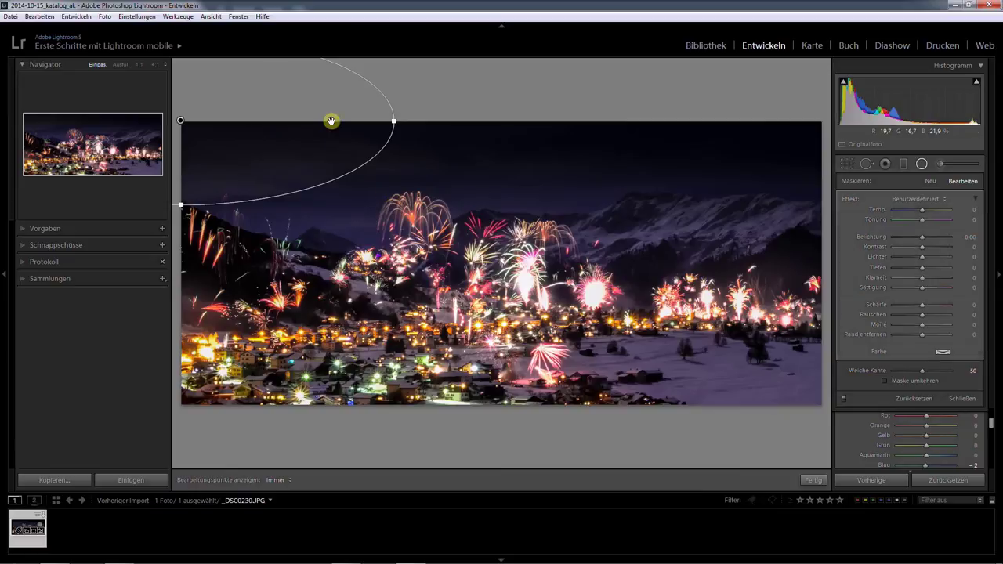
left_click_drag(302, 136, 369, 144)
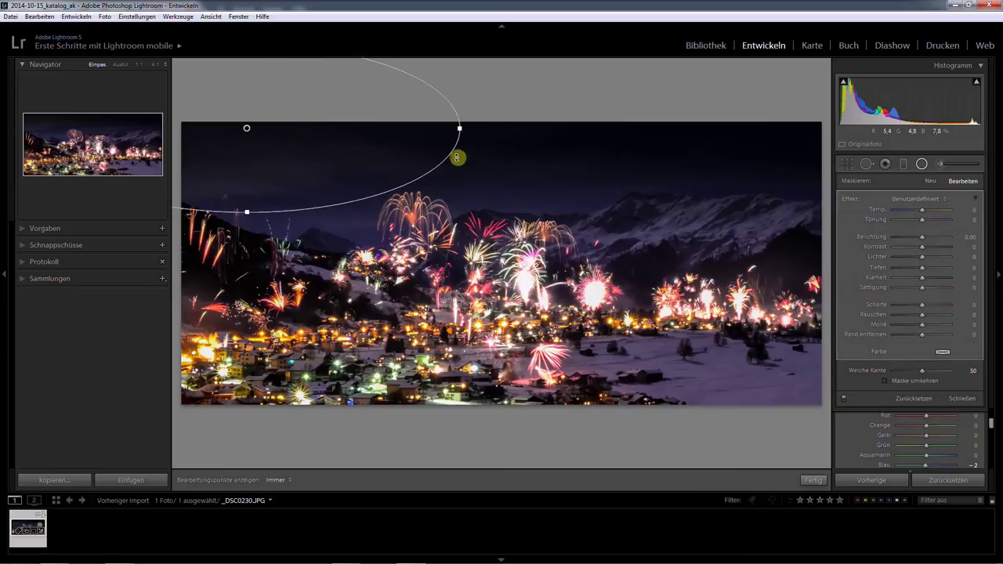
mouse_move(470, 128)
left_mouse_down()
mouse_move(466, 172)
mouse_move(375, 167)
left_mouse_up()
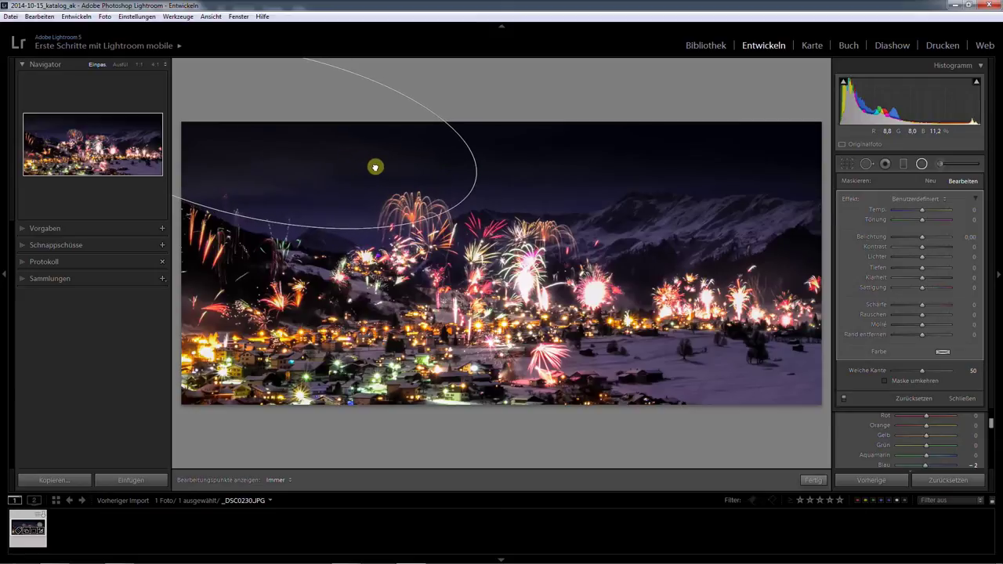
left_click_drag(488, 181, 489, 183)
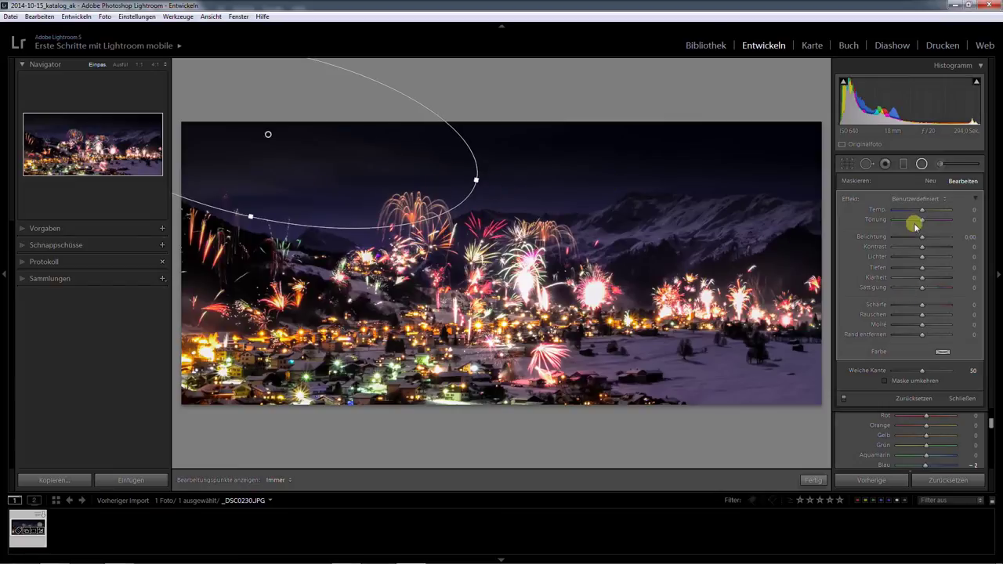
Set the radial filter to −0.71 exposure with inverted mask, then reposition and reshape the oval.
left_click_drag(921, 238, 917, 238)
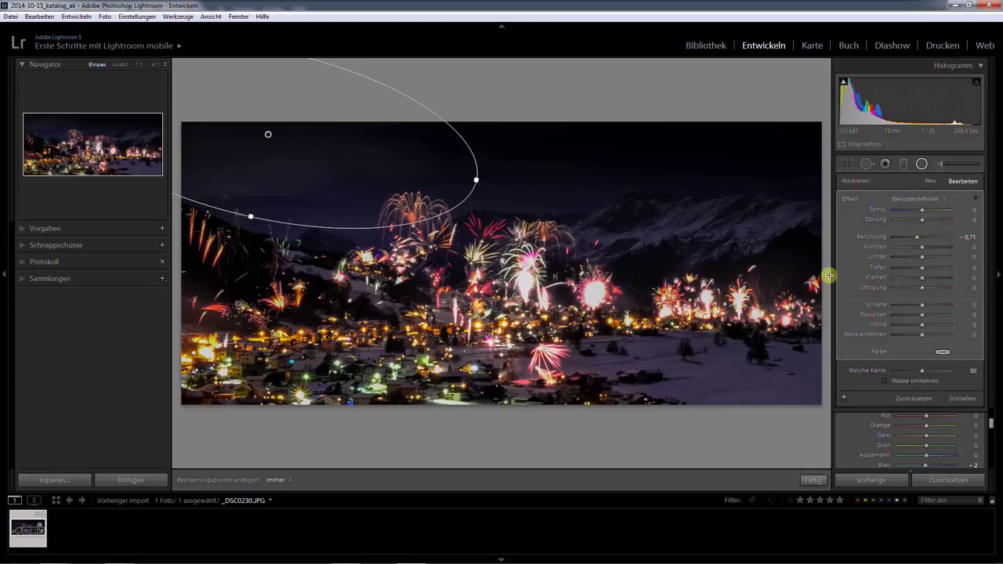
left_click(884, 382)
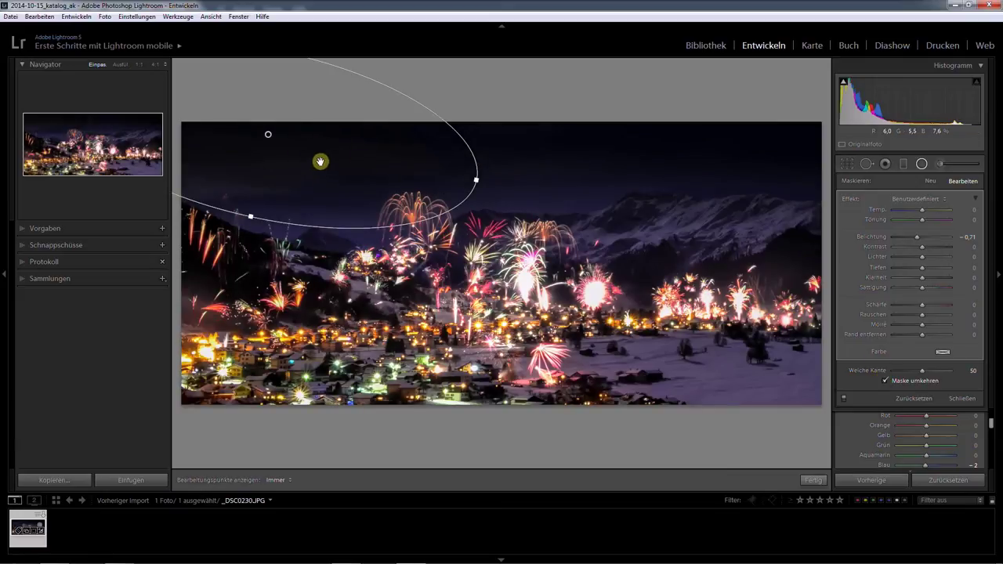
left_click_drag(346, 172, 317, 175)
left_click_drag(315, 172, 318, 173)
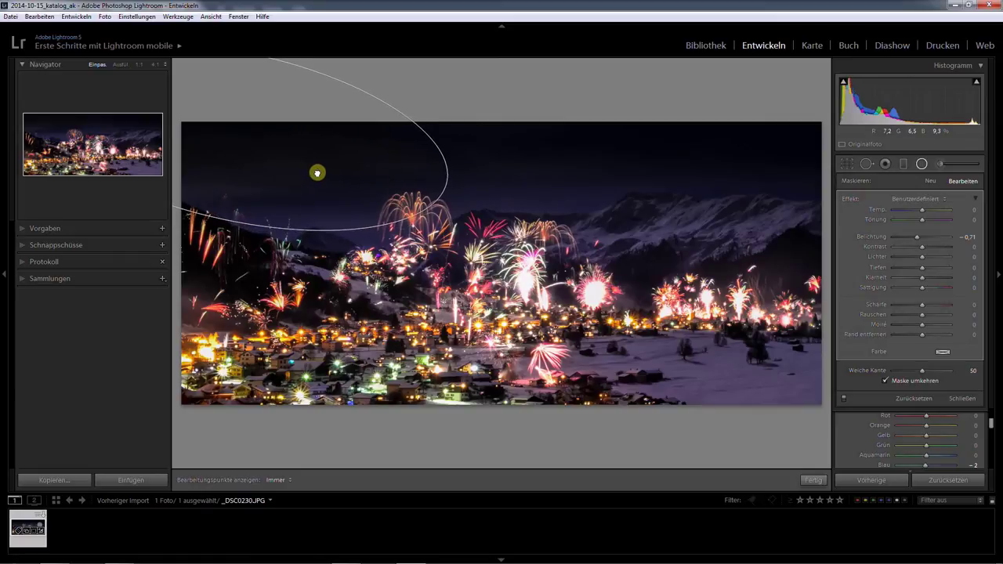
left_click_drag(413, 179, 420, 192)
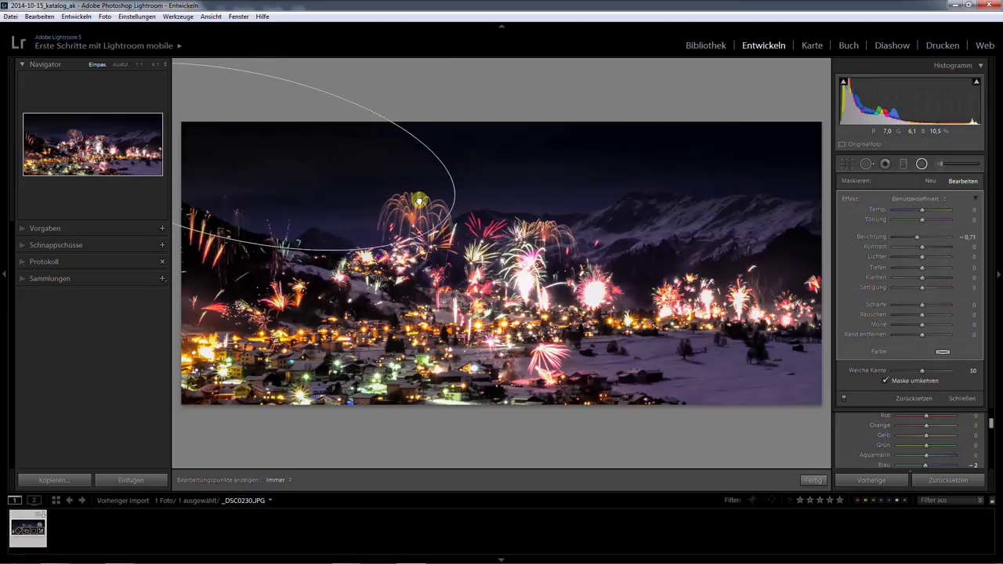
left_click_drag(420, 193, 421, 186)
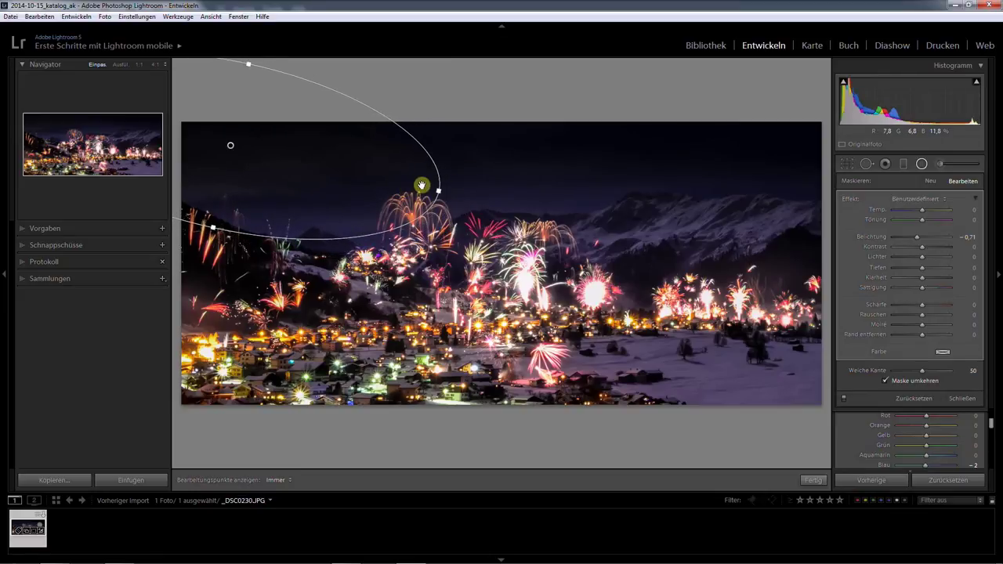
left_click(812, 482)
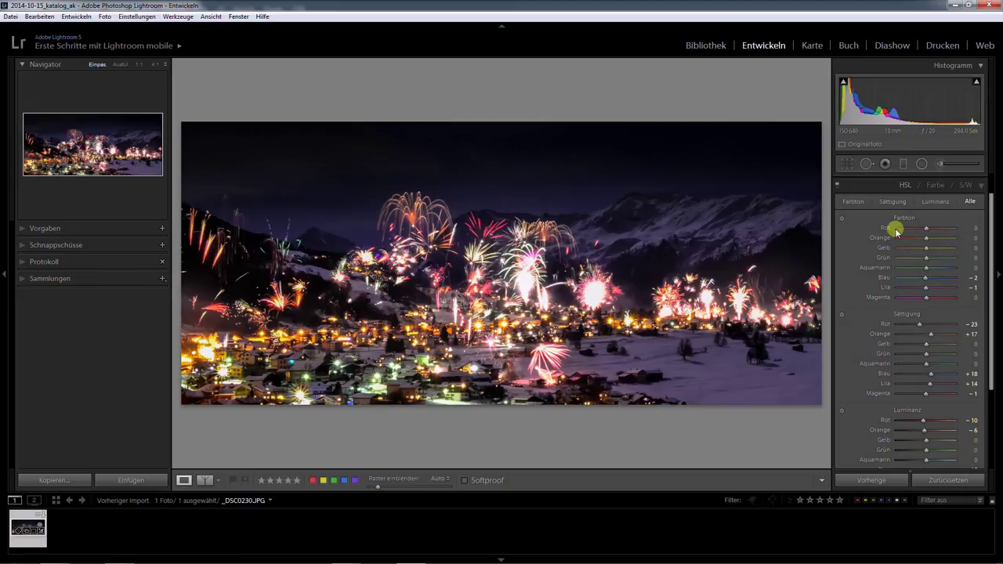
In Grundeinstellungen, raise exposure to +0.15 and deepen shadows to −77.
scroll(956, 224, "up", 1)
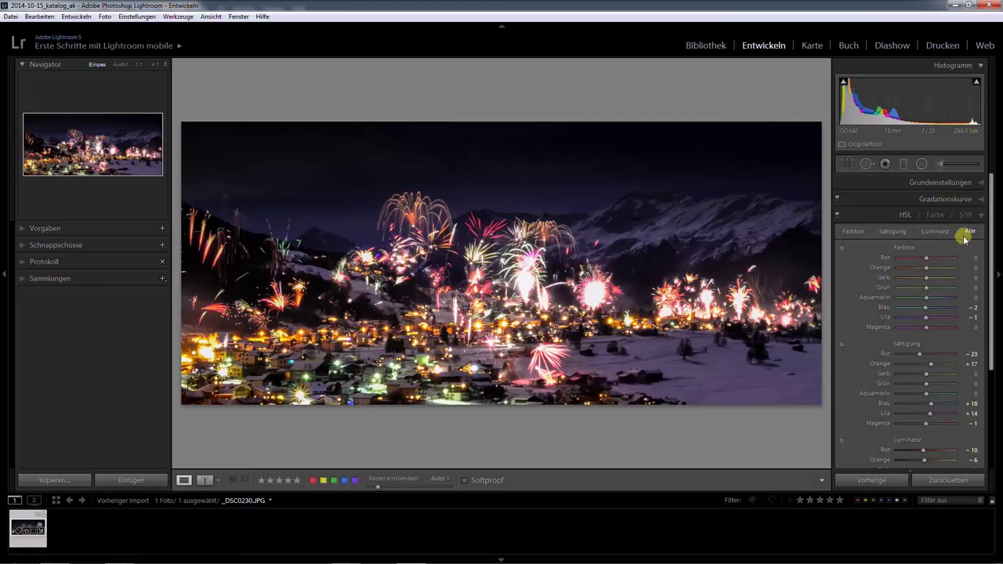
left_click(981, 188)
left_click_drag(924, 267, 927, 271)
left_click_drag(908, 304, 905, 306)
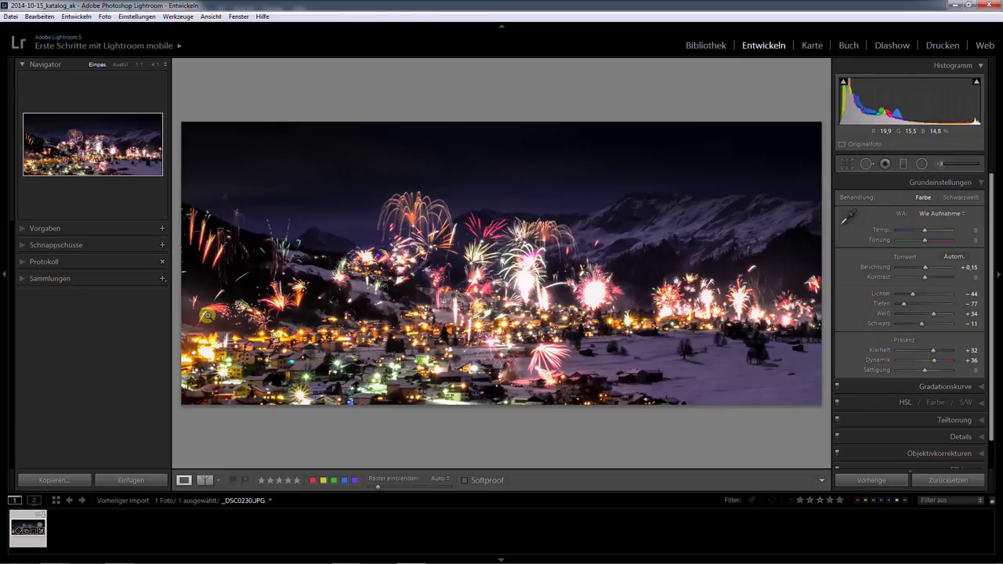
Create snapshot 14.12.2014 15:55:54, then reset all edits on the photo.
left_click(163, 245)
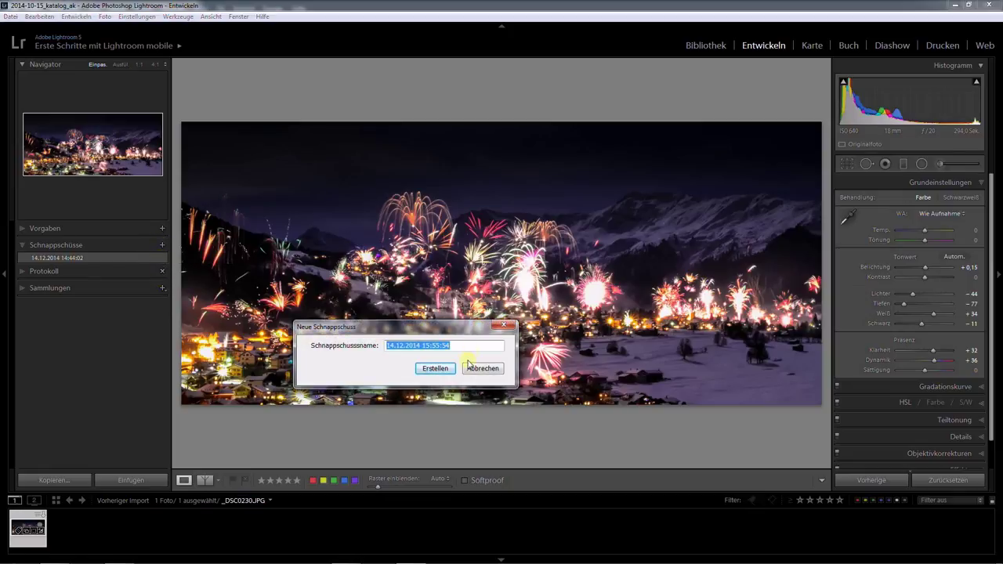
left_click(436, 369)
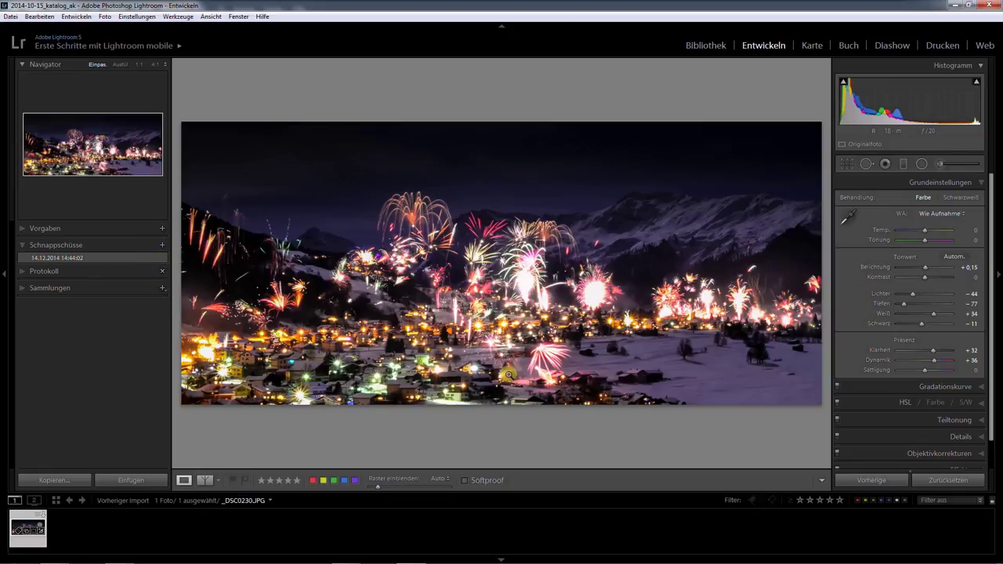
left_click(948, 480)
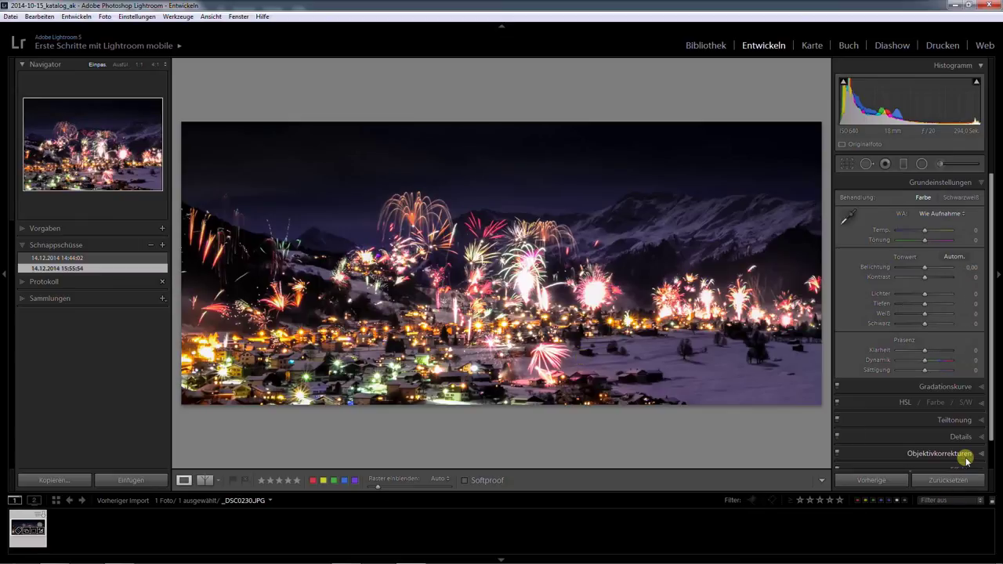
Load the 14.12.2014 14:44:02 entry from the Schnappschüsse panel.
left_click(63, 260)
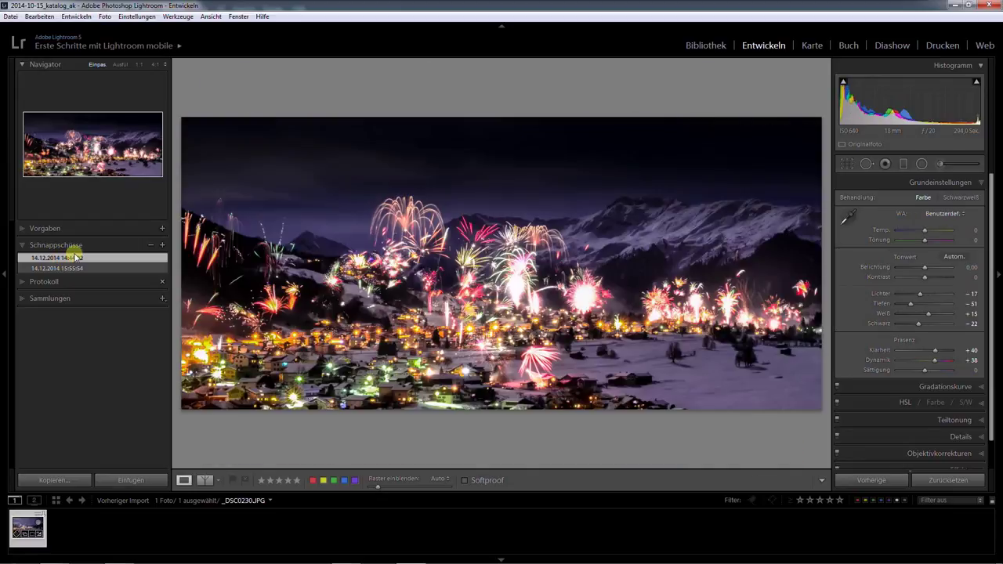